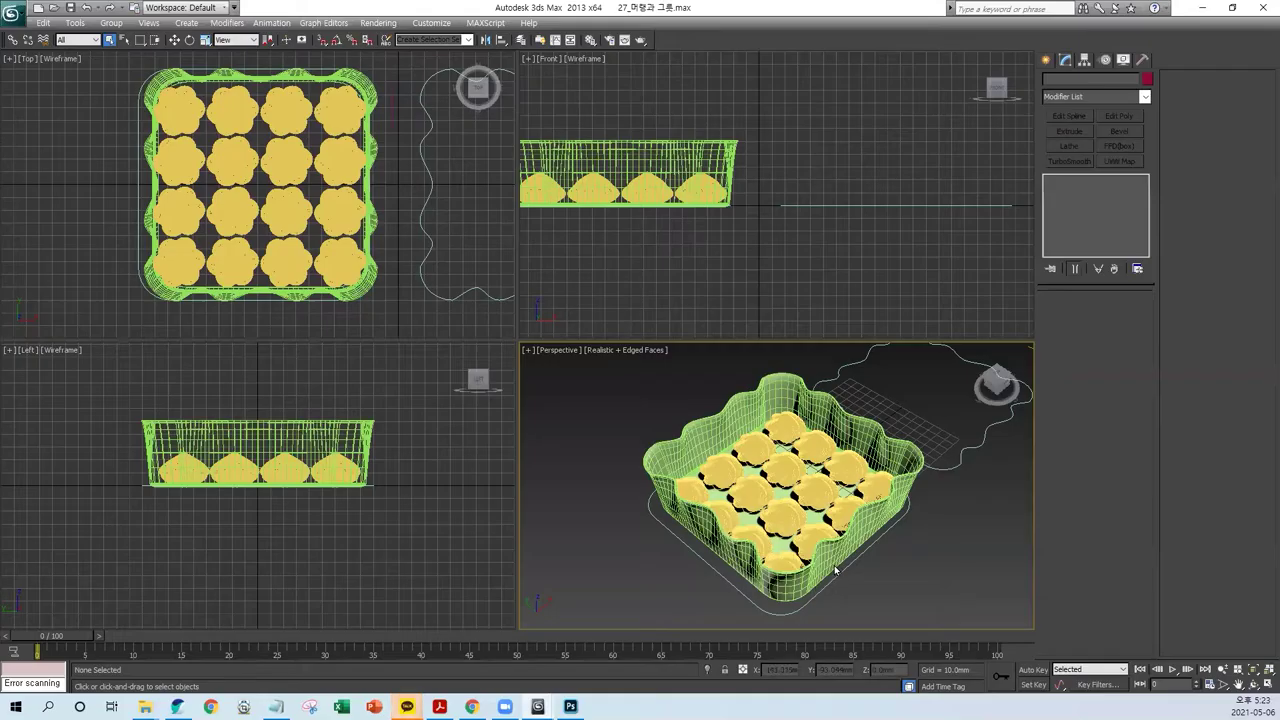
Step: Orbit and zoom around the finished tray of treats, then make the Top viewport active
mouse_move(824, 555)
middle_mouse_down("alt")
mouse_move(752, 548)
mouse_move(664, 499)
middle_mouse_up("alt")
scroll(664, 499, "up", 3)
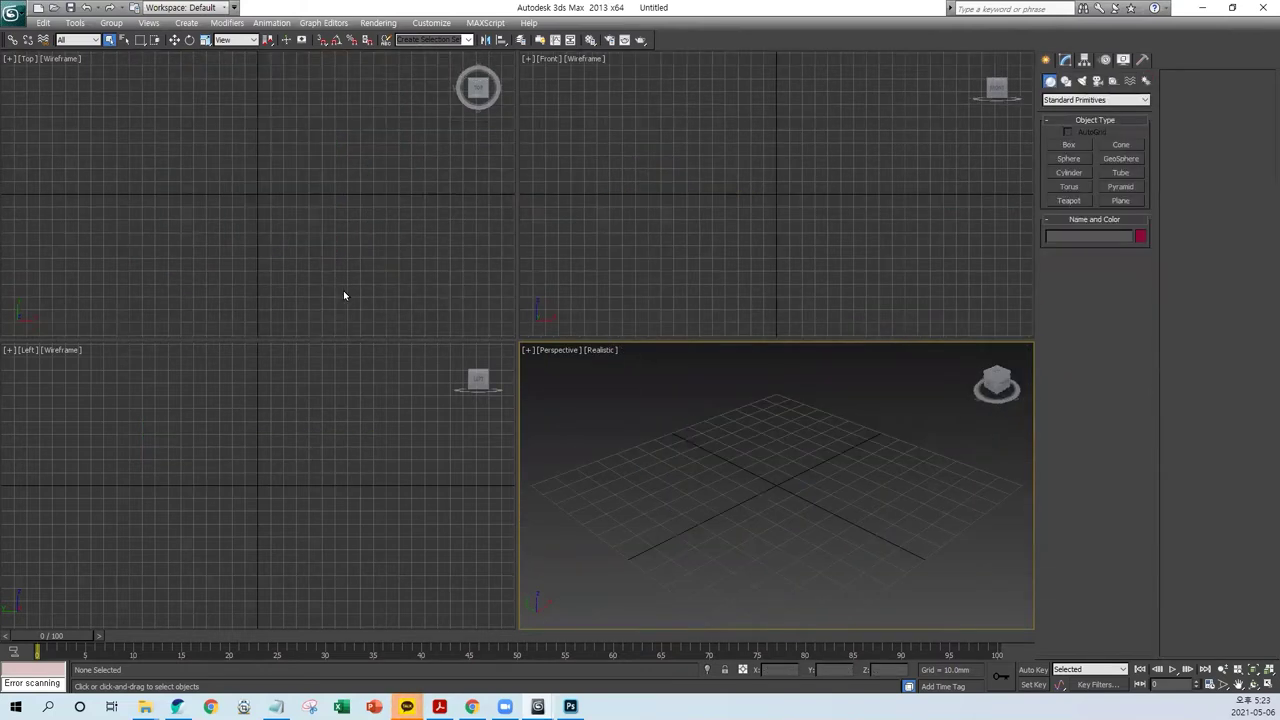
left_click(343, 291)
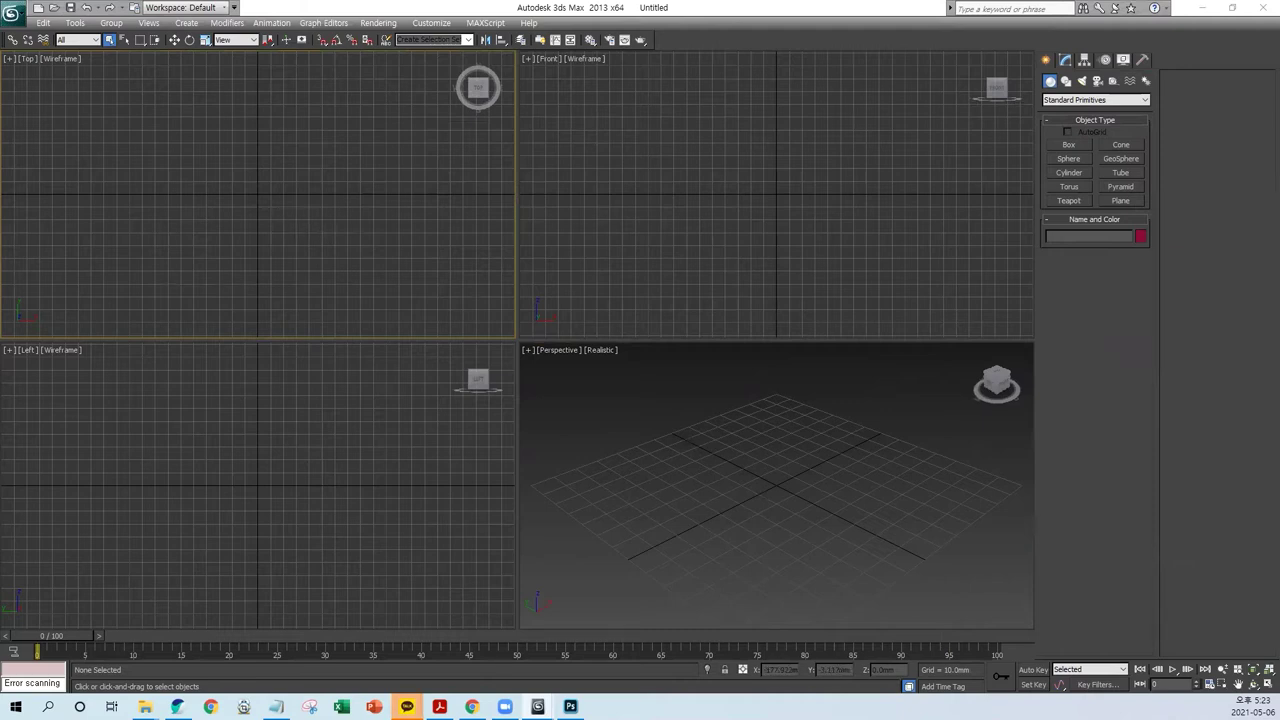
Step: Draw a Rectangle spline in Top view with 180 length, 180 width and 25 corner radius
left_click(408, 220)
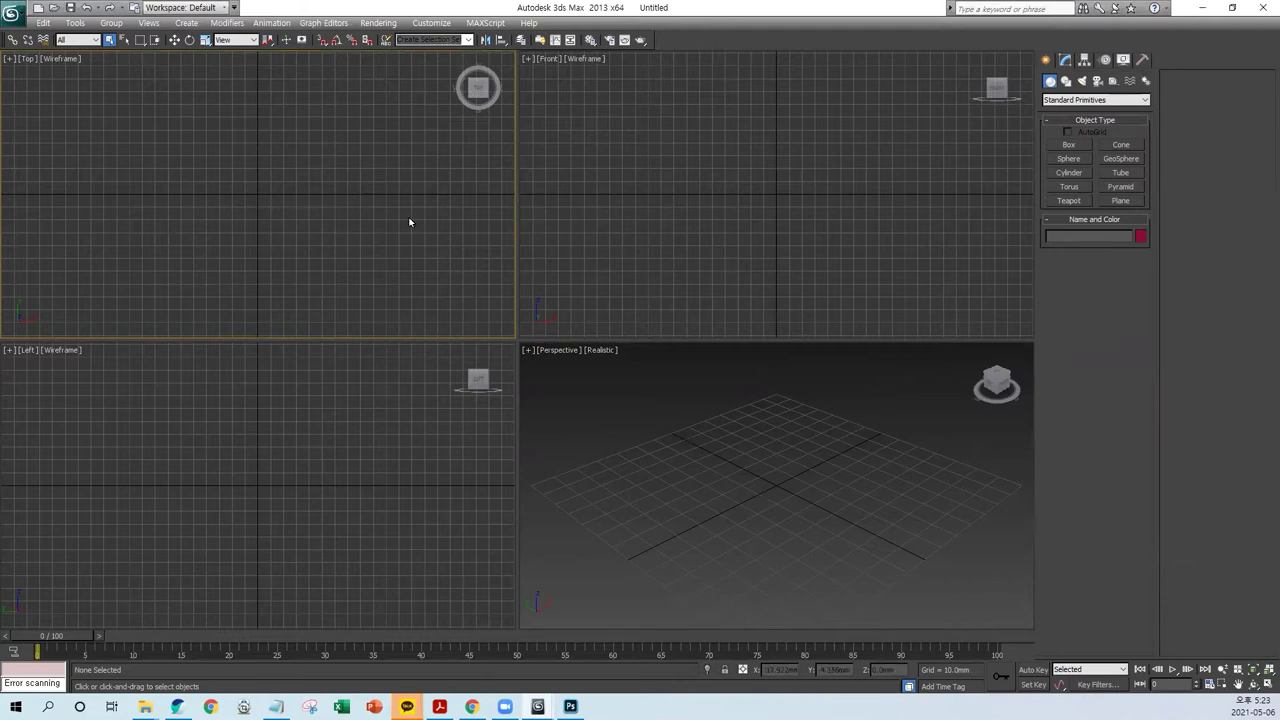
left_click(1066, 81)
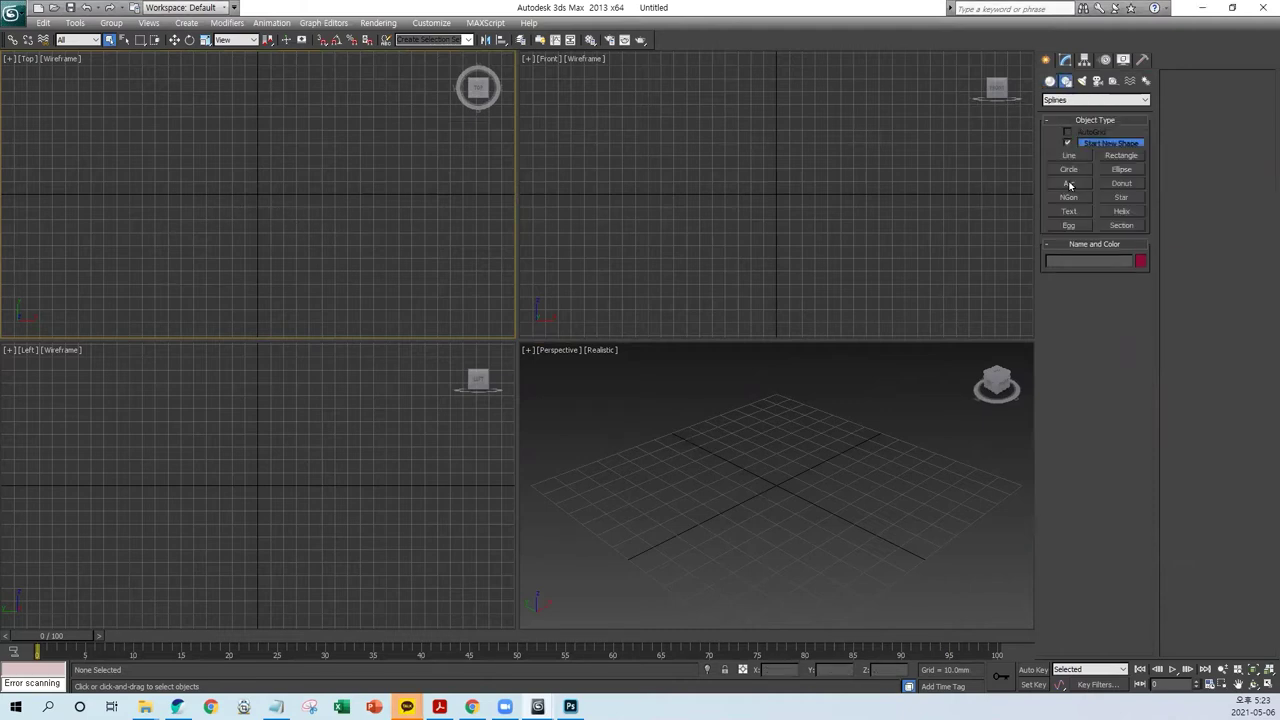
left_click(1114, 158)
left_click_drag(173, 266, 379, 98)
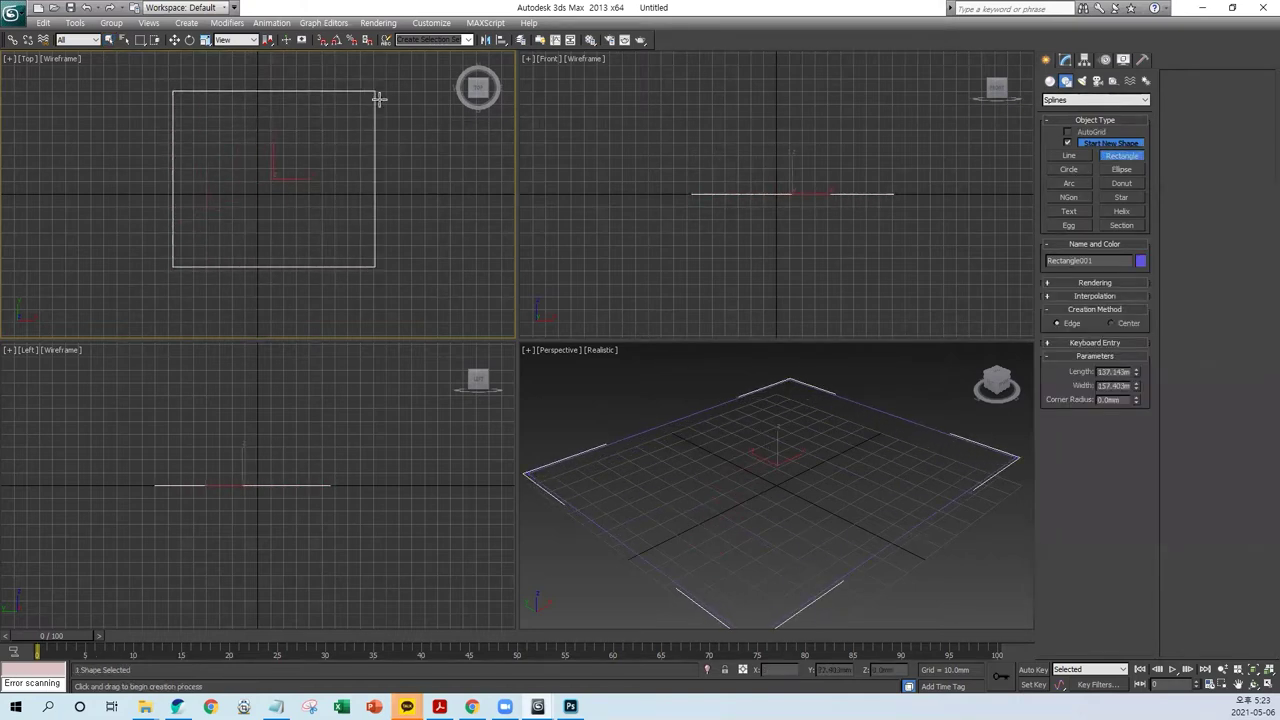
double_click(1100, 371)
type("80")
key("Tab")
type("1")
key("Tab")
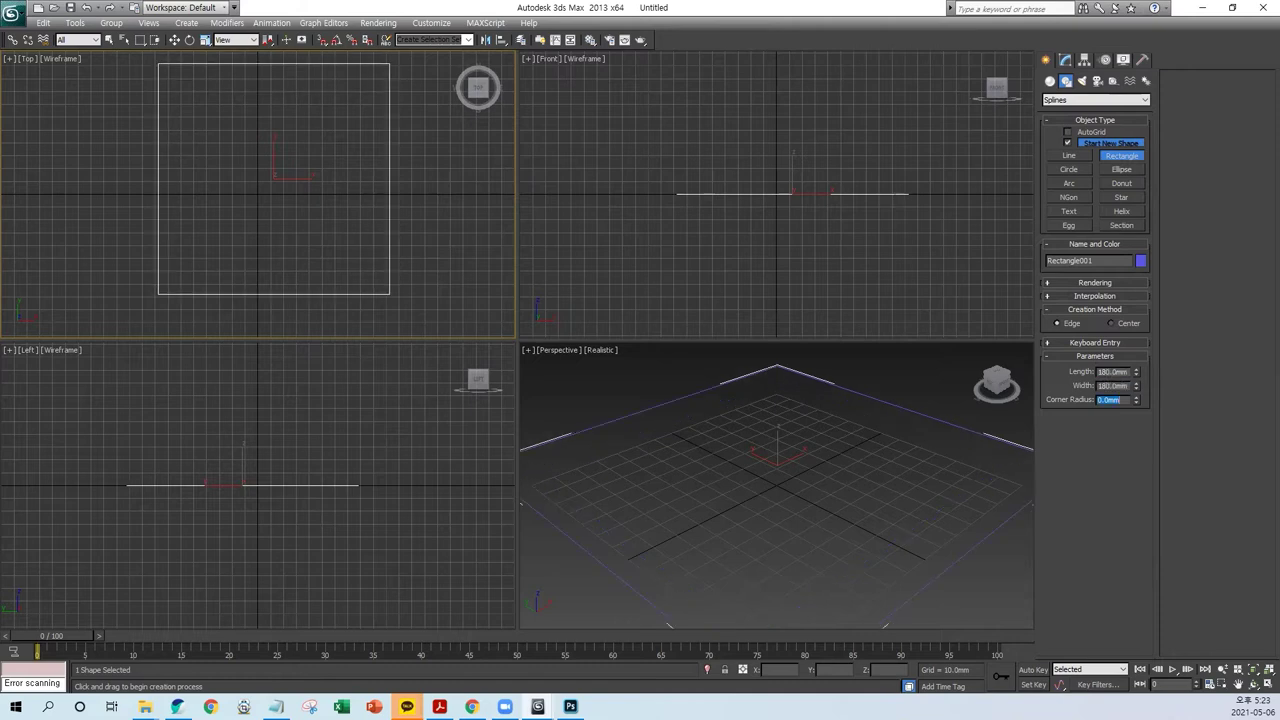
type("25")
key("Return")
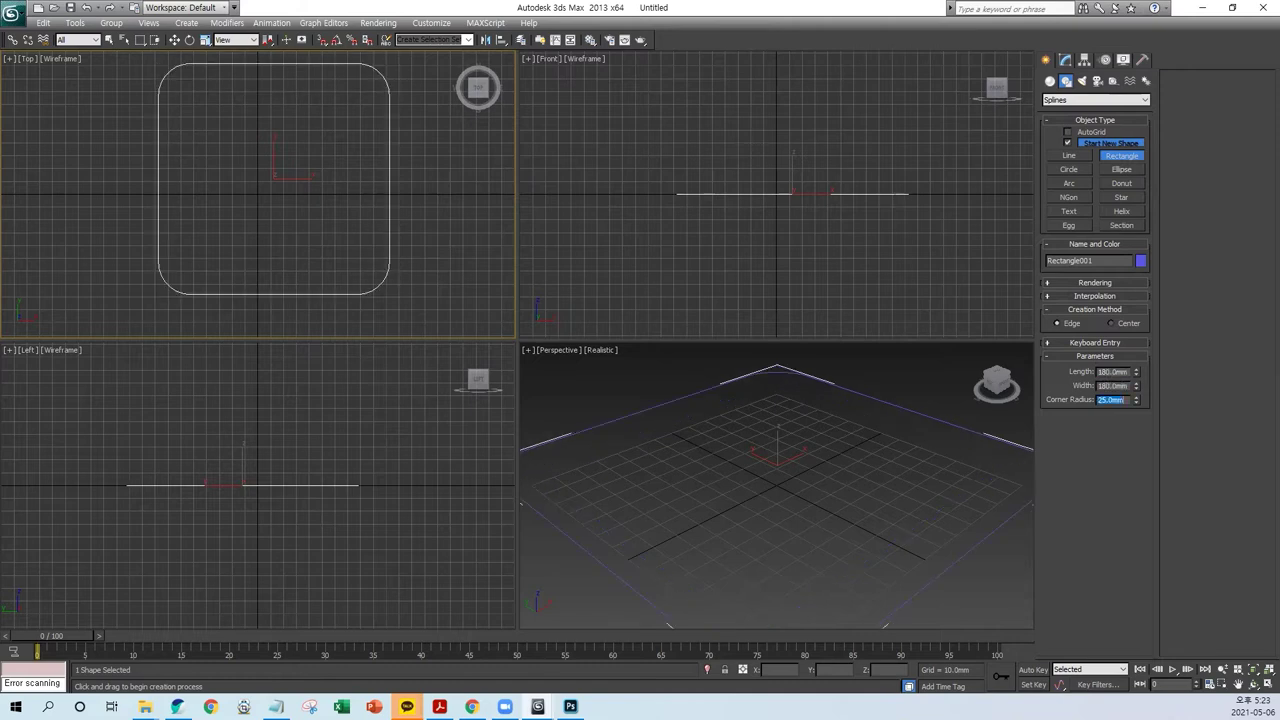
middle_click_drag(379, 217, 300, 228)
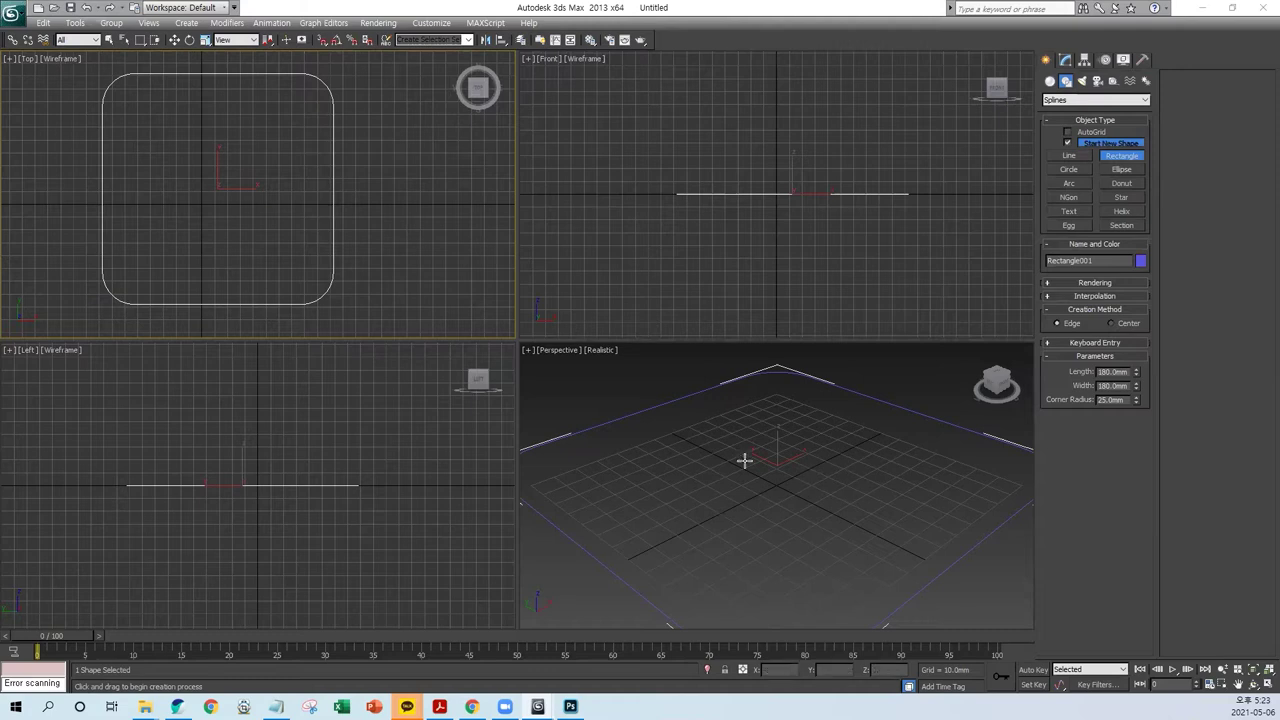
left_click(1065, 59)
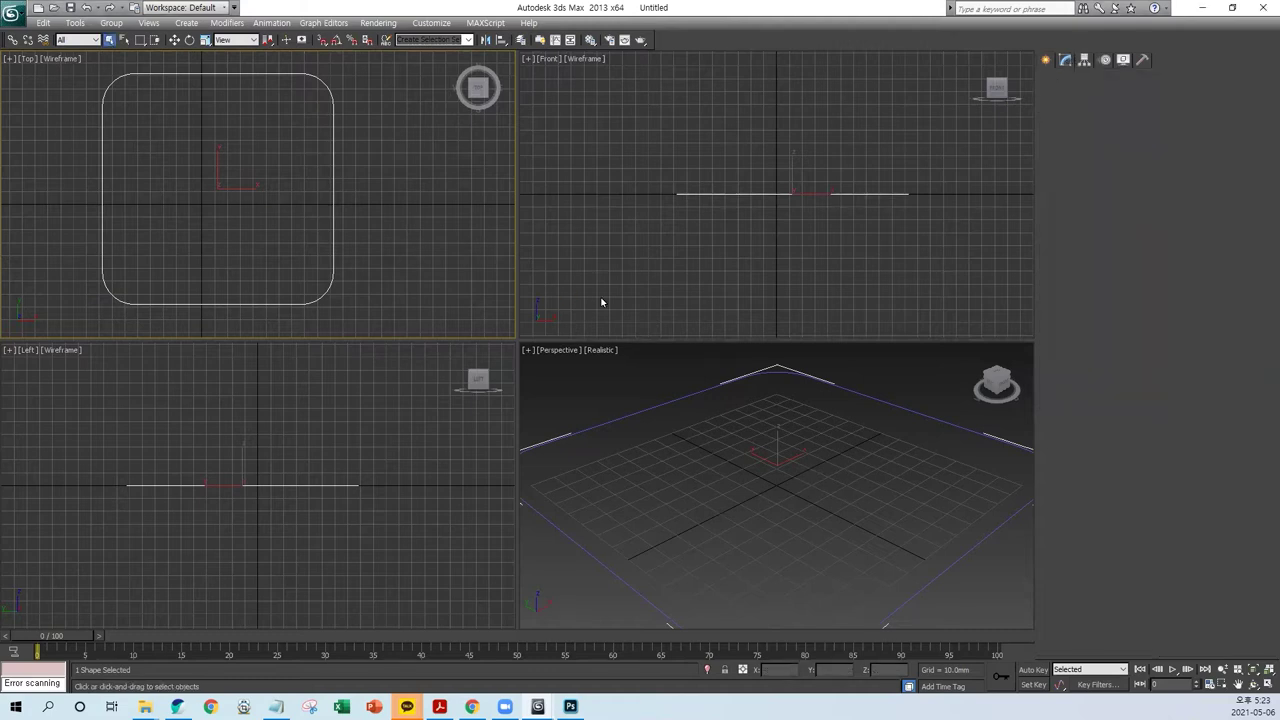
Step: Add Edit Spline to the rectangle and Divide its four straight segments with 5 vertices each
left_click(1068, 116)
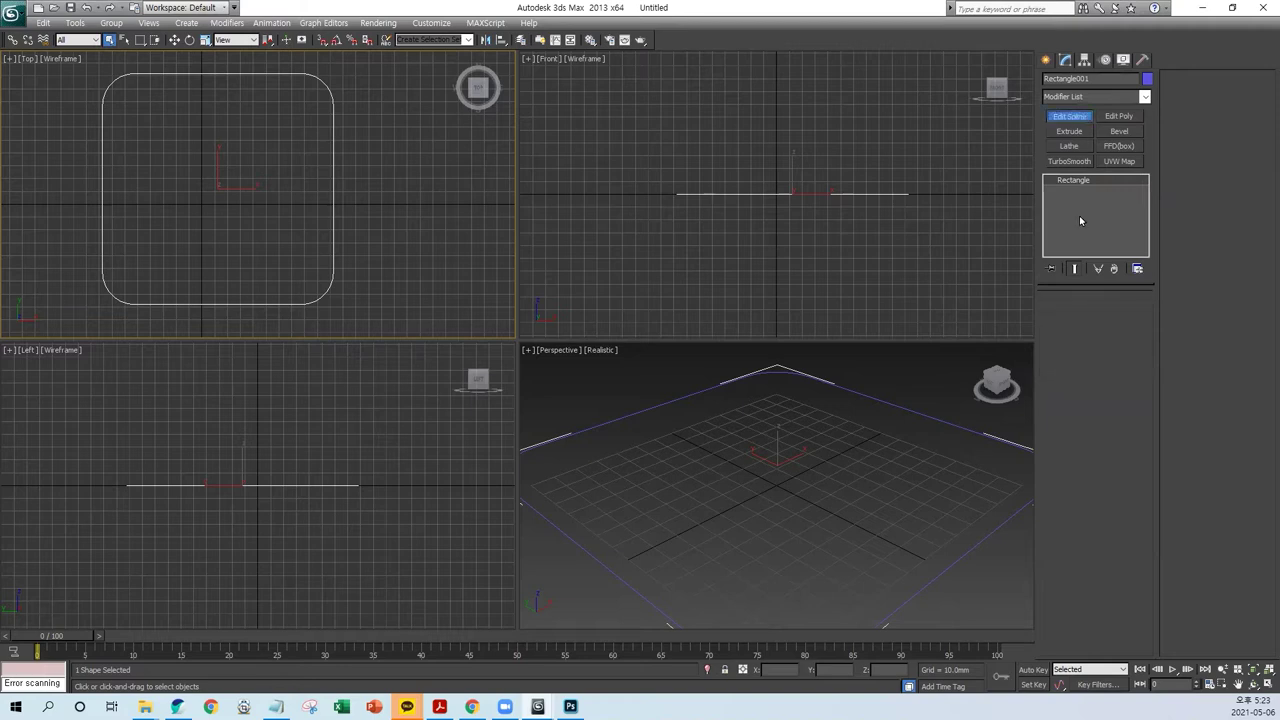
left_click(1096, 317)
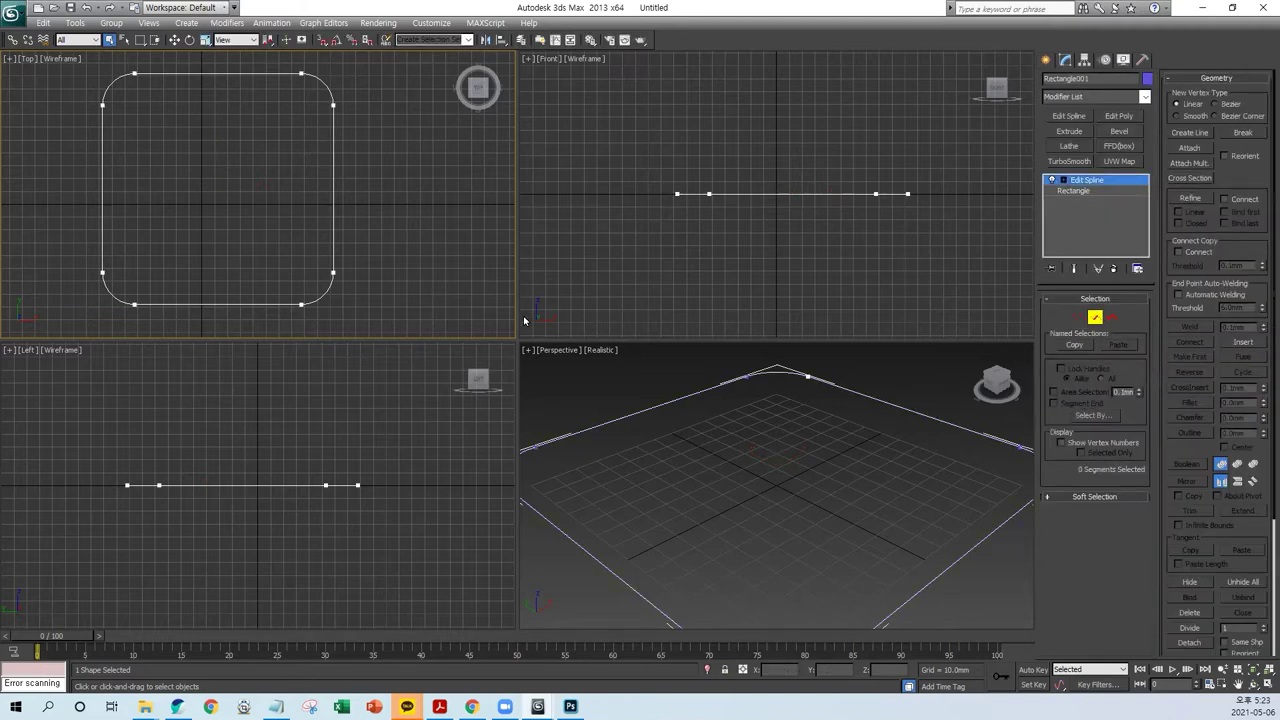
key("alt+w")
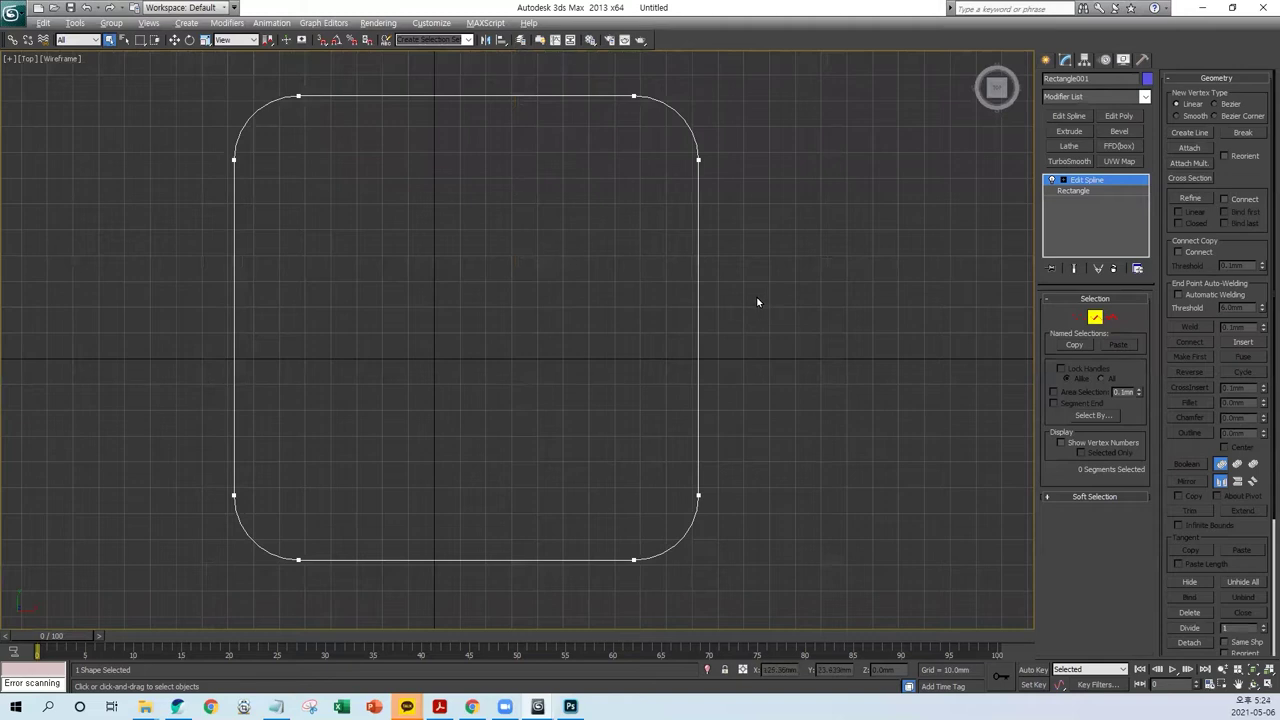
left_click_drag(153, 368, 153, 364)
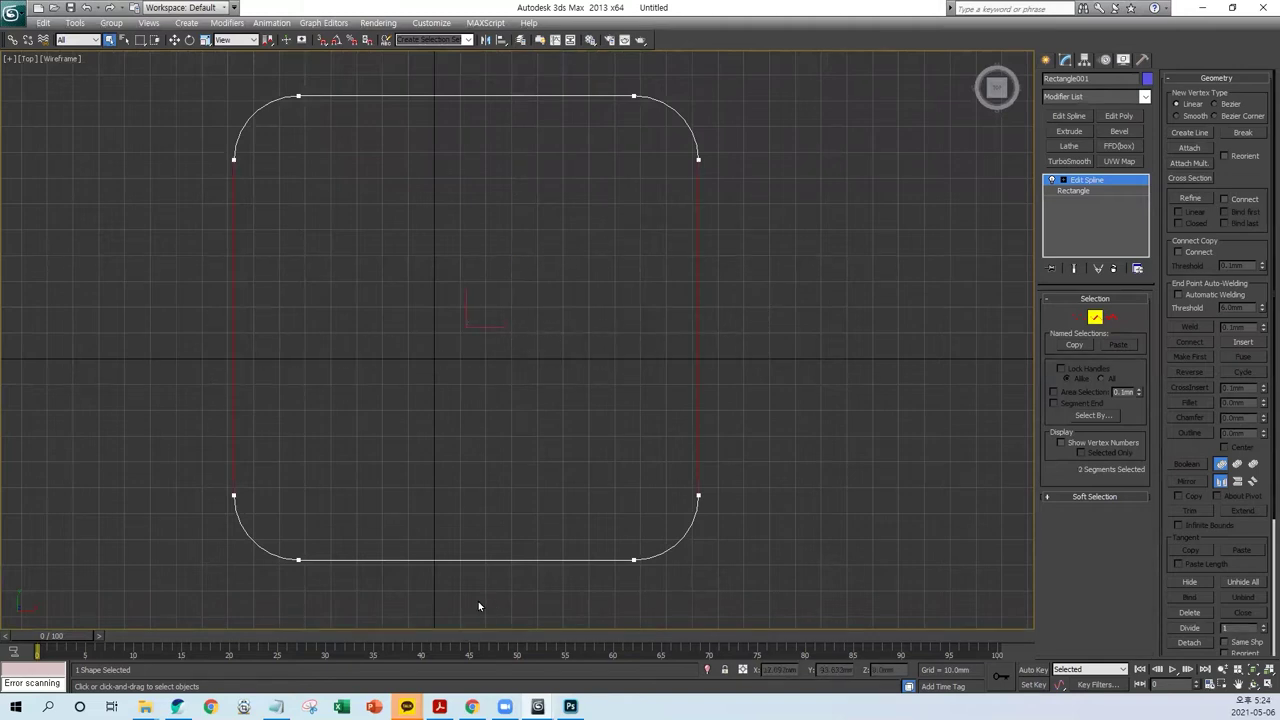
left_click_drag(506, 598, 458, 86, "ctrl")
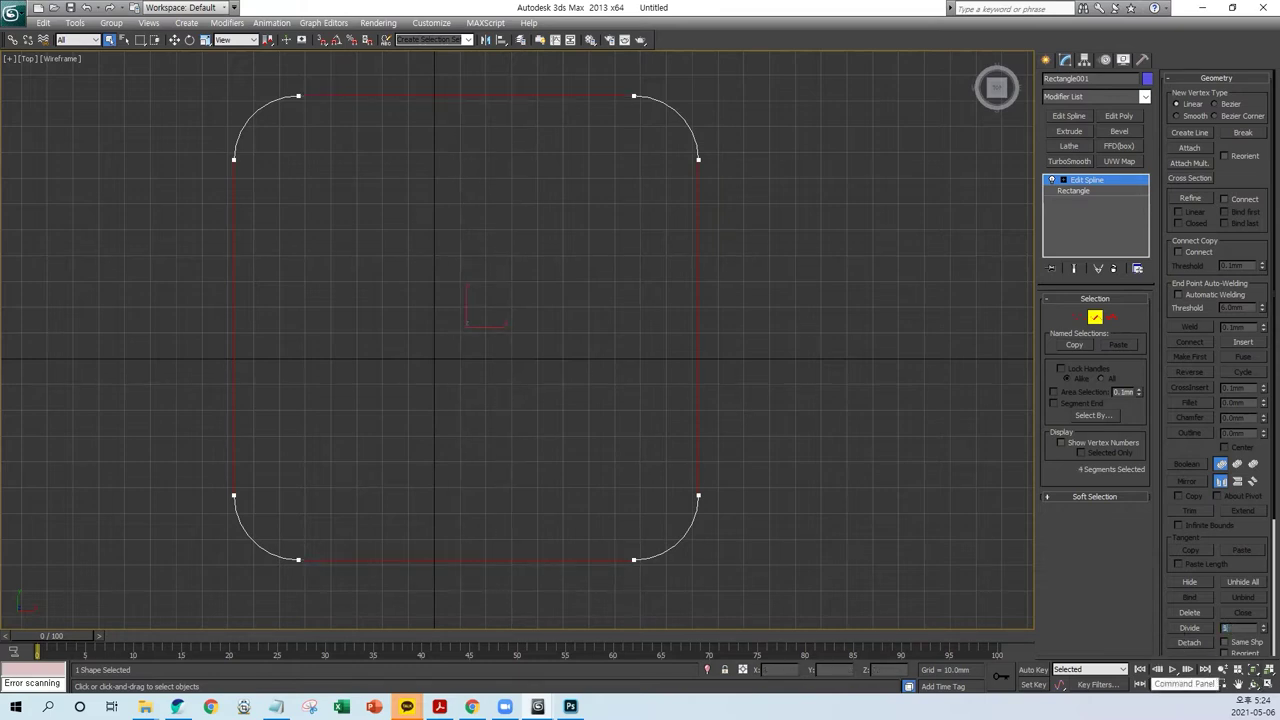
left_click(1189, 627)
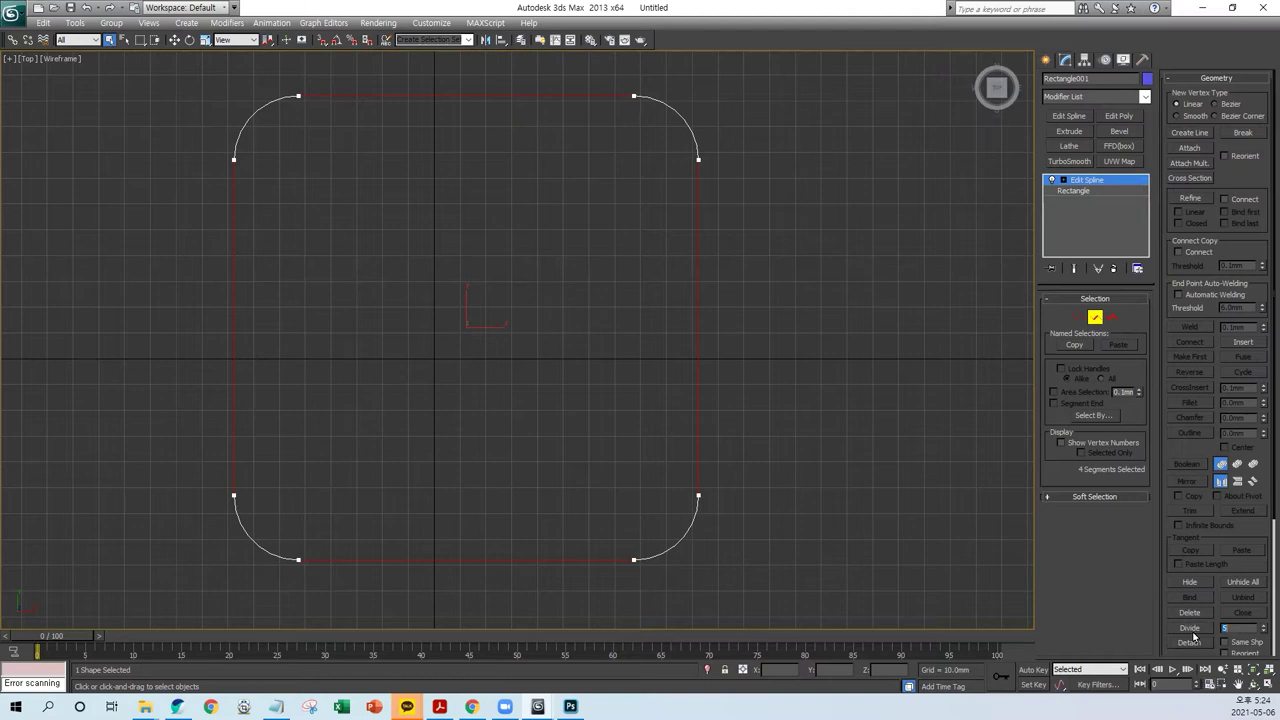
left_click(1095, 319)
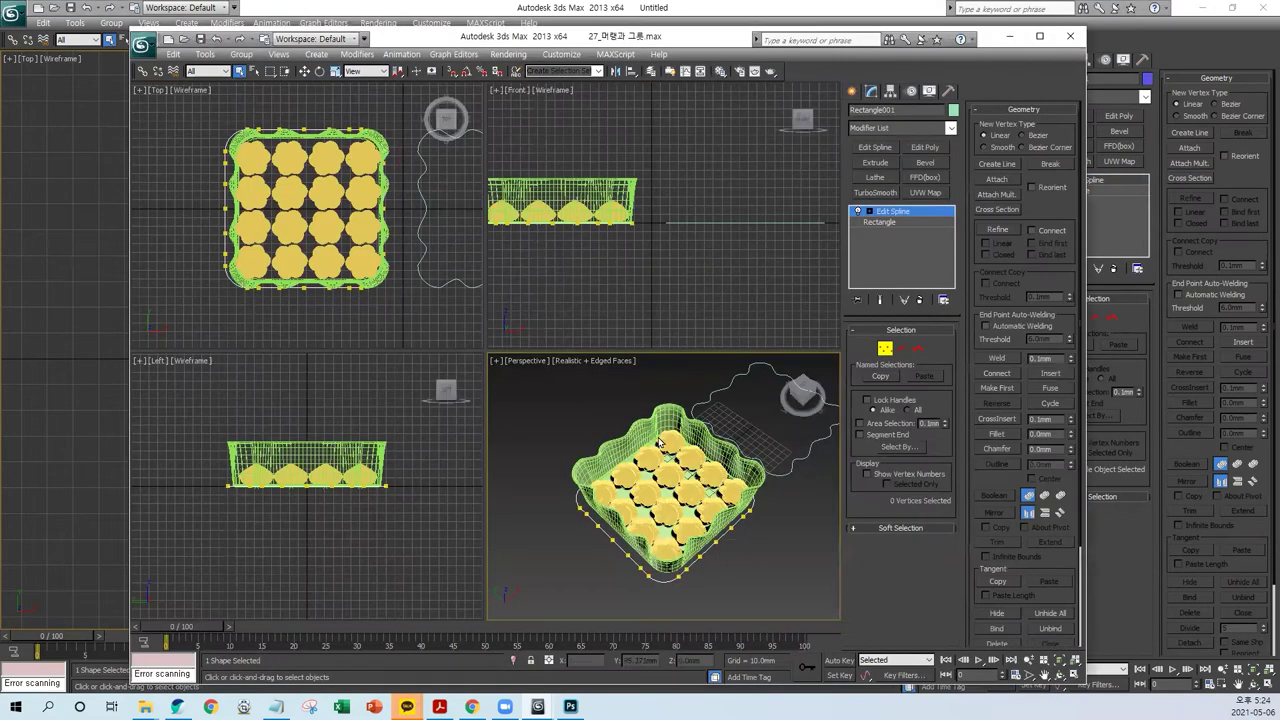
Step: Check the reference model, then Shift-drag the rounded square to the right to clone it
left_click(884, 349)
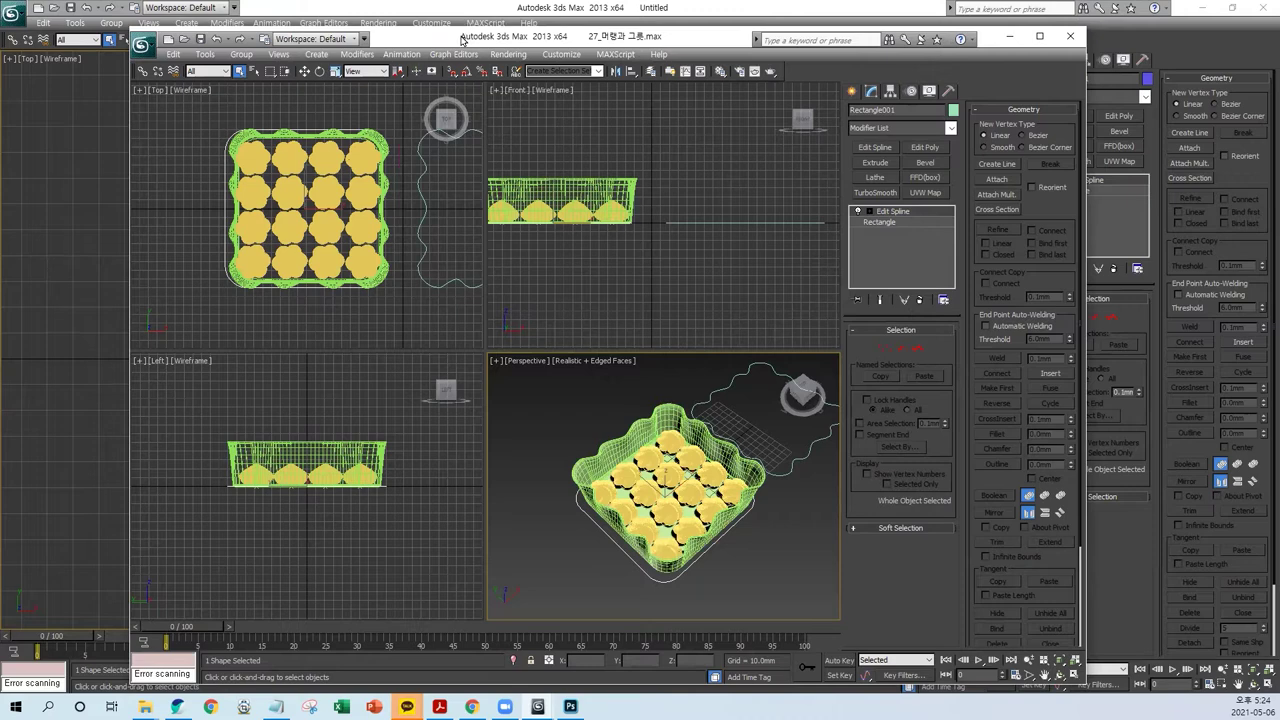
left_click_drag(435, 40, 427, 40)
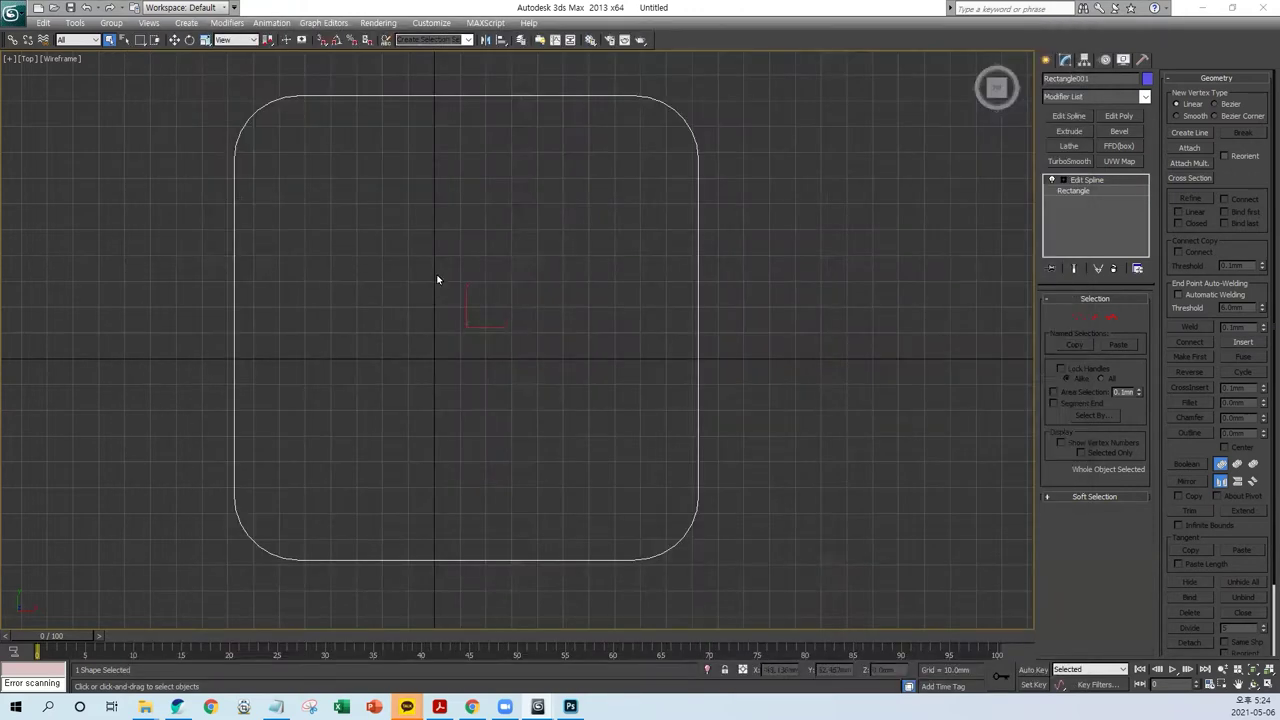
left_click(475, 343)
scroll(475, 343, "down", 3)
left_click_drag(688, 343, 624, 388)
key("w")
middle_click_drag(431, 347, 400, 354)
scroll(385, 344, "up", 2)
left_click_drag(359, 333, 779, 333, "shift")
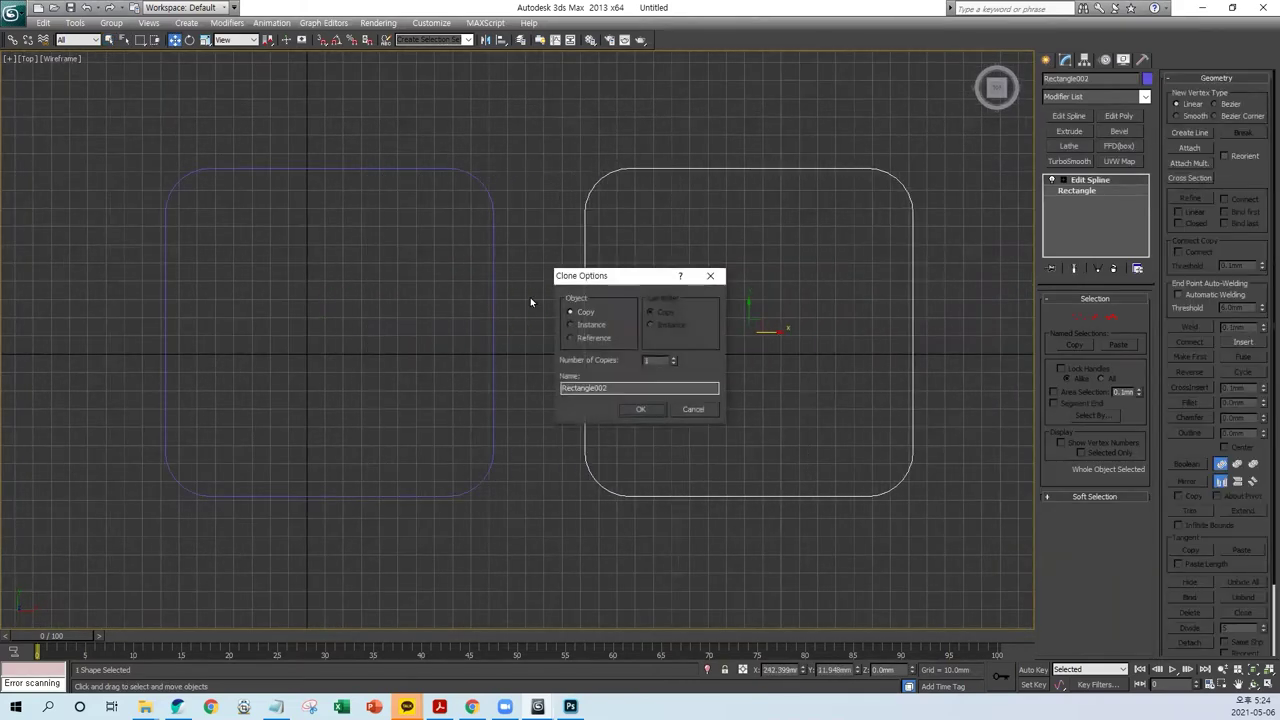
Step: Confirm the clone as Rectangle002 and enter its Vertex sub-object level
left_click(640, 409)
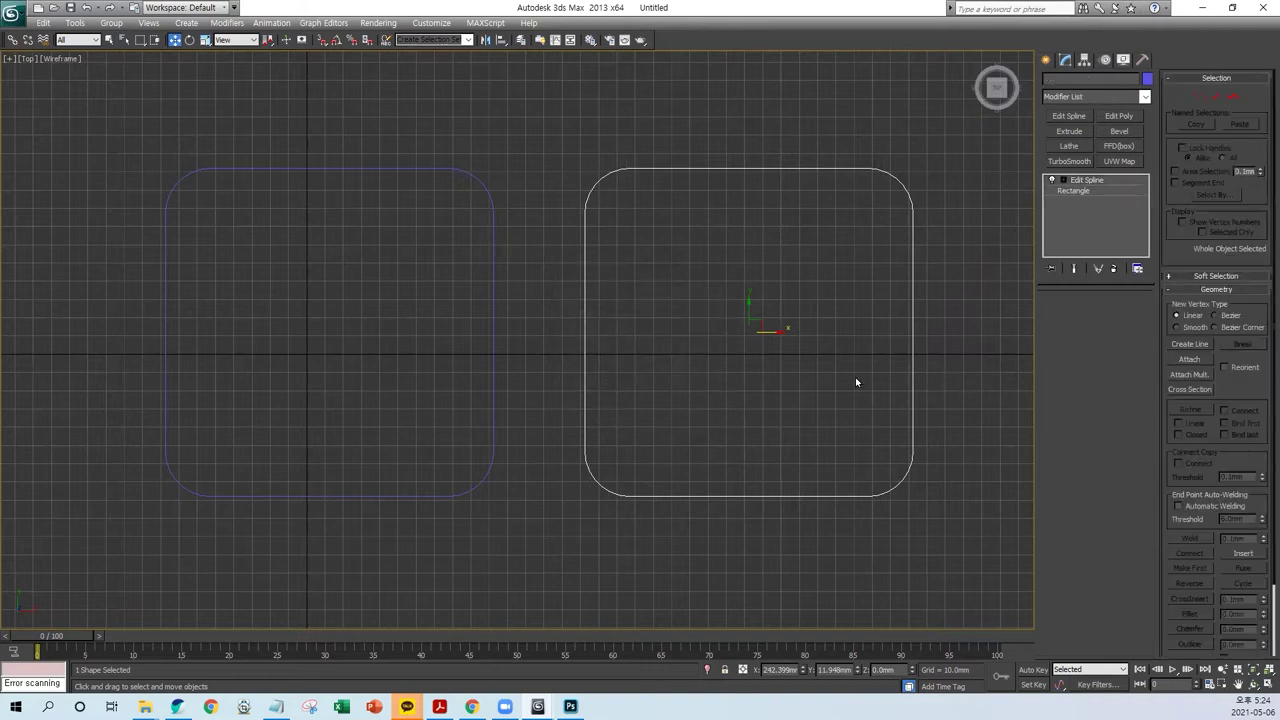
left_click(1080, 318)
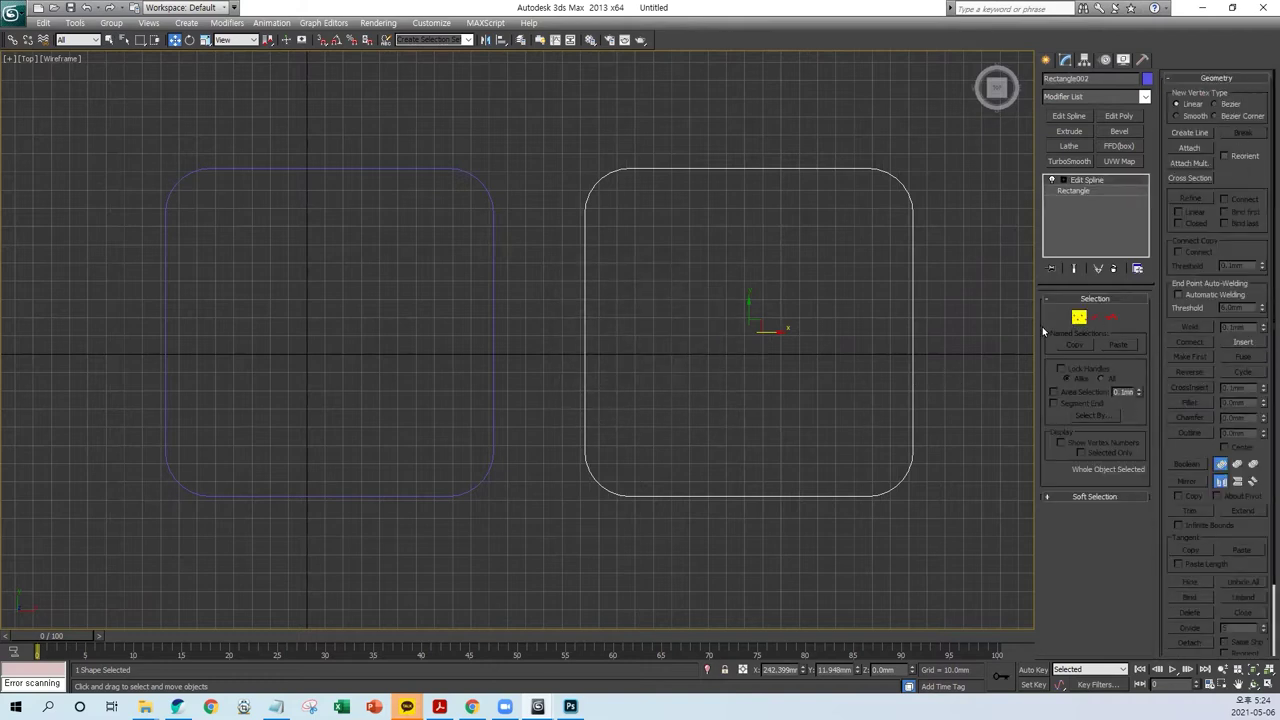
middle_click_drag(786, 363, 574, 369)
Step: Select twelve alternate edge vertices, three per side, and set Scale with Use Selection Center
left_click_drag(423, 158, 443, 190)
left_click_drag(604, 158, 640, 214)
left_click_drag(712, 236, 664, 260, "ctrl")
left_click_drag(675, 348, 722, 332, "ctrl")
left_click_drag(668, 437, 722, 425, "ctrl")
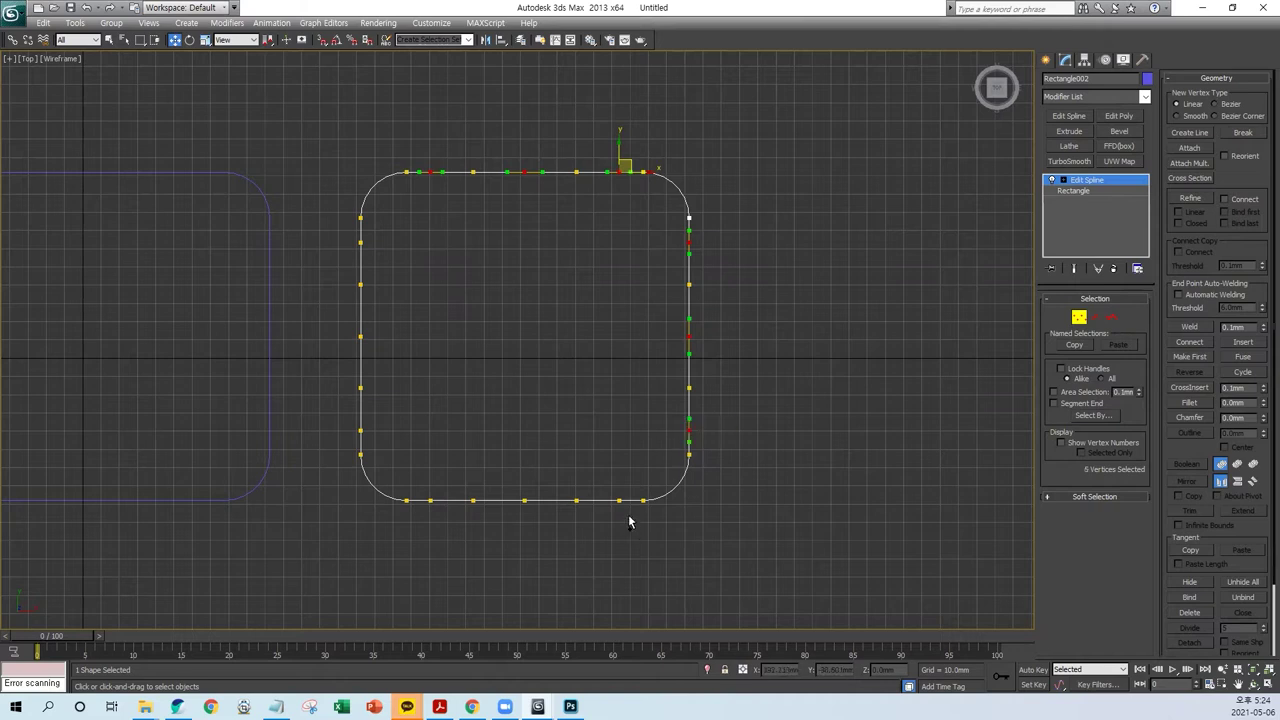
left_click_drag(629, 520, 652, 548, "ctrl")
left_click_drag(631, 481, 603, 518, "ctrl")
left_click_drag(512, 513, 530, 477, "ctrl")
left_click_drag(424, 514, 456, 484, "ctrl")
left_click_drag(348, 442, 405, 420, "ctrl")
left_click_drag(333, 361, 401, 326, "ctrl")
left_click_drag(346, 258, 398, 234, "ctrl")
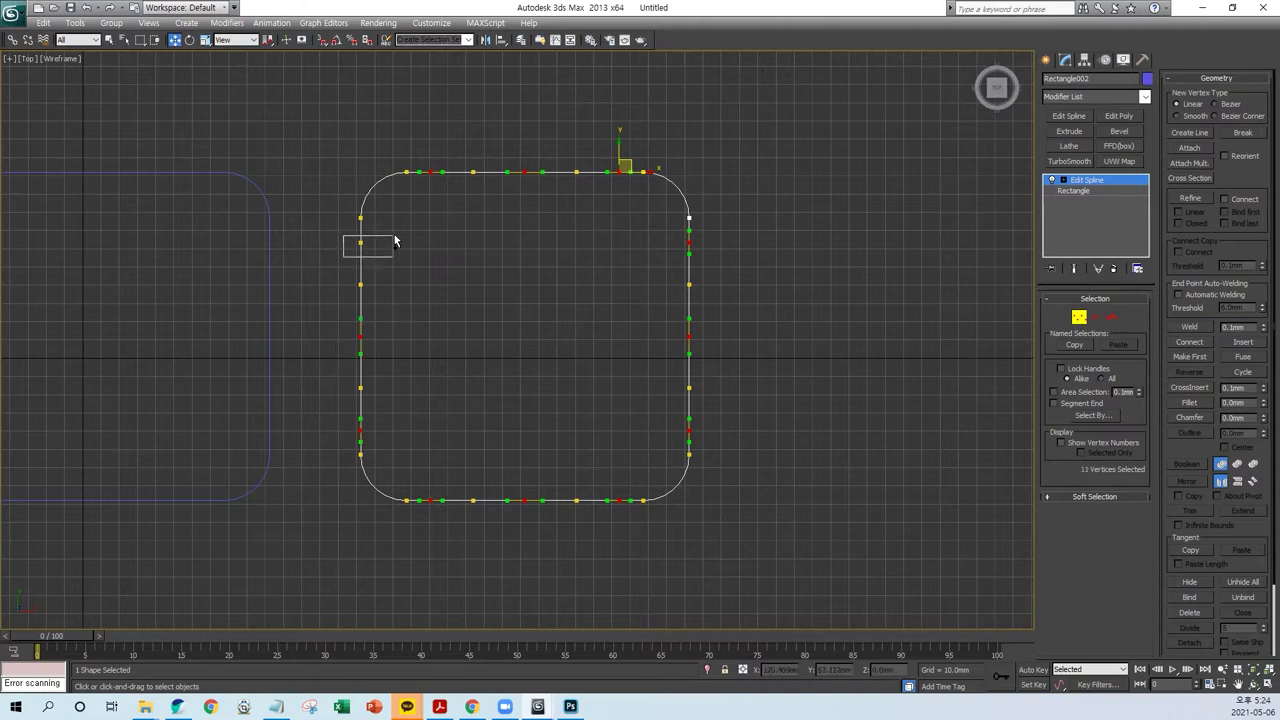
left_click(205, 41)
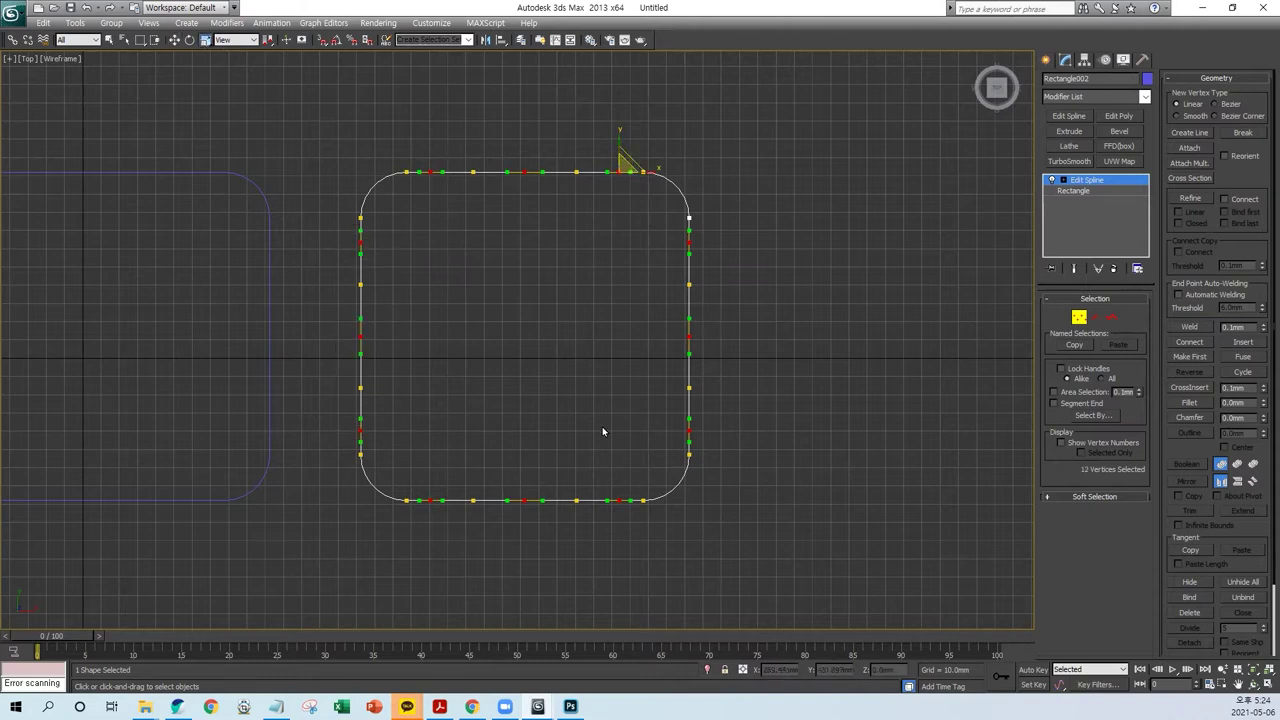
left_click_drag(267, 40, 267, 72)
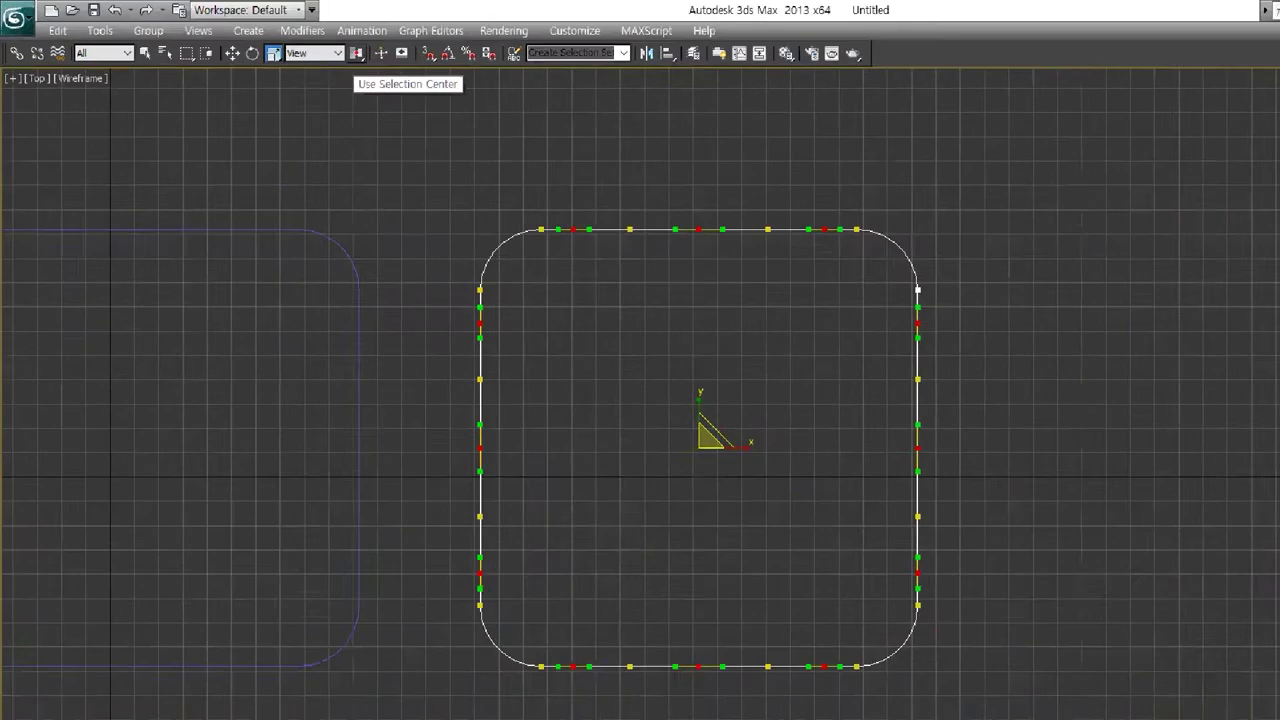
Step: Scale the twelve selected vertices inward into wavy sides, then exit Vertex mode and deselect
key("ctrl+1")
left_click_drag(271, 89, 270, 21)
left_click_drag(498, 92, 548, 48)
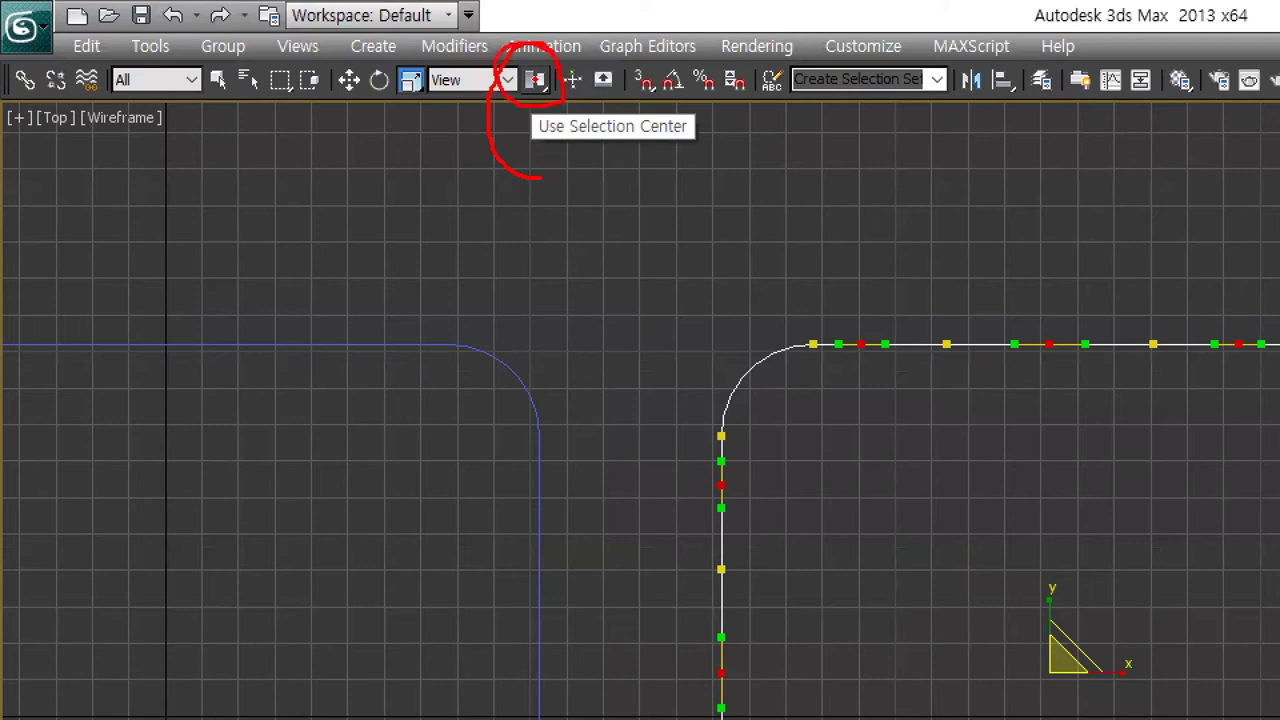
key("Escape")
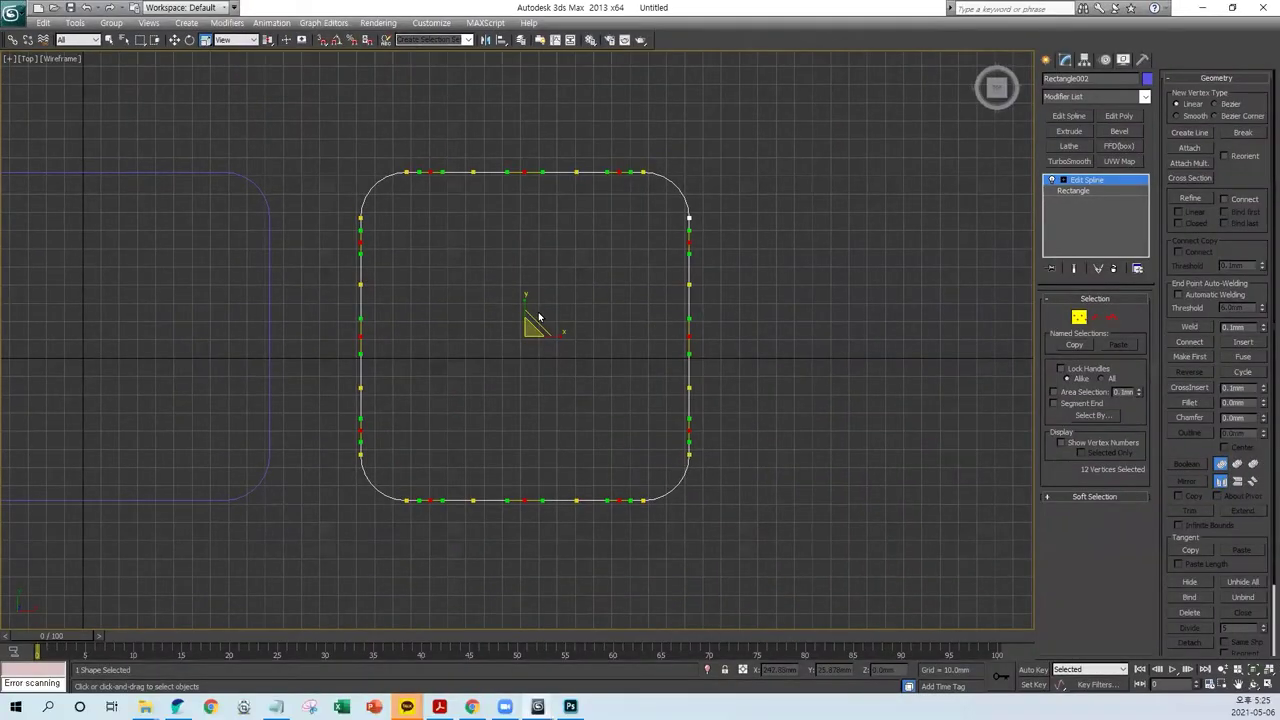
left_click_drag(532, 323, 524, 331)
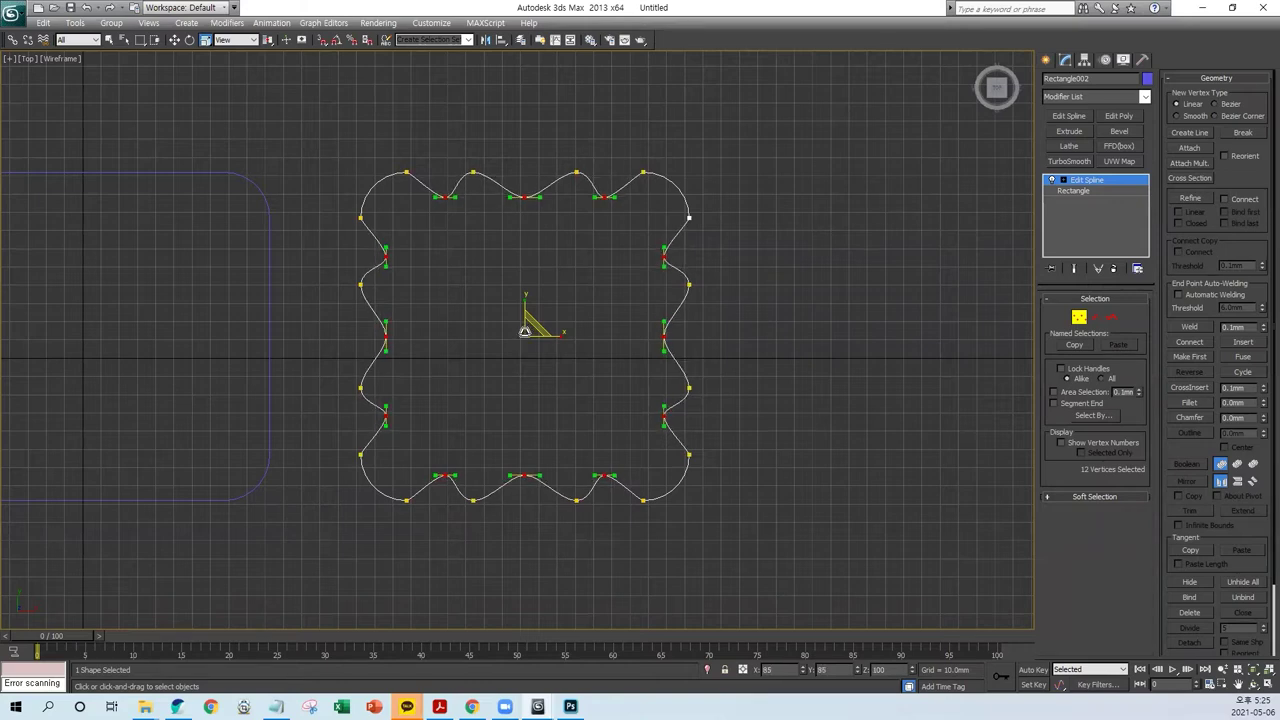
left_click_drag(524, 331, 524, 323)
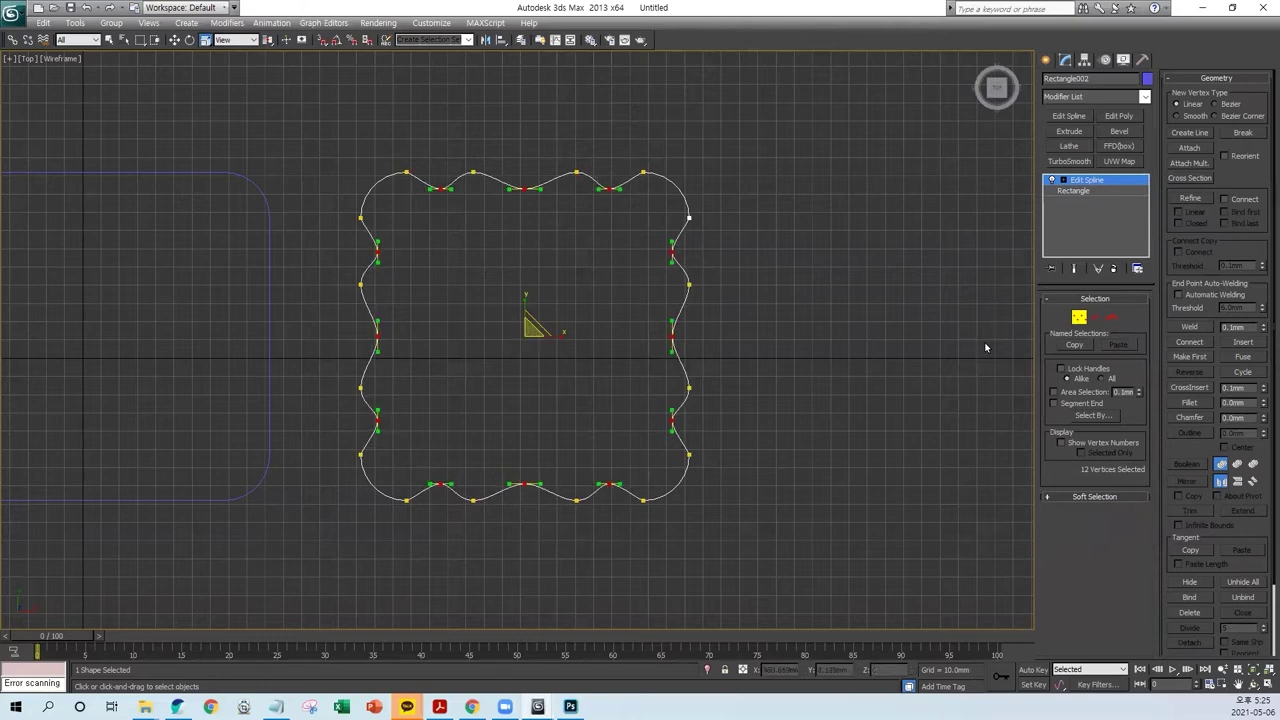
key("1")
left_click(619, 423)
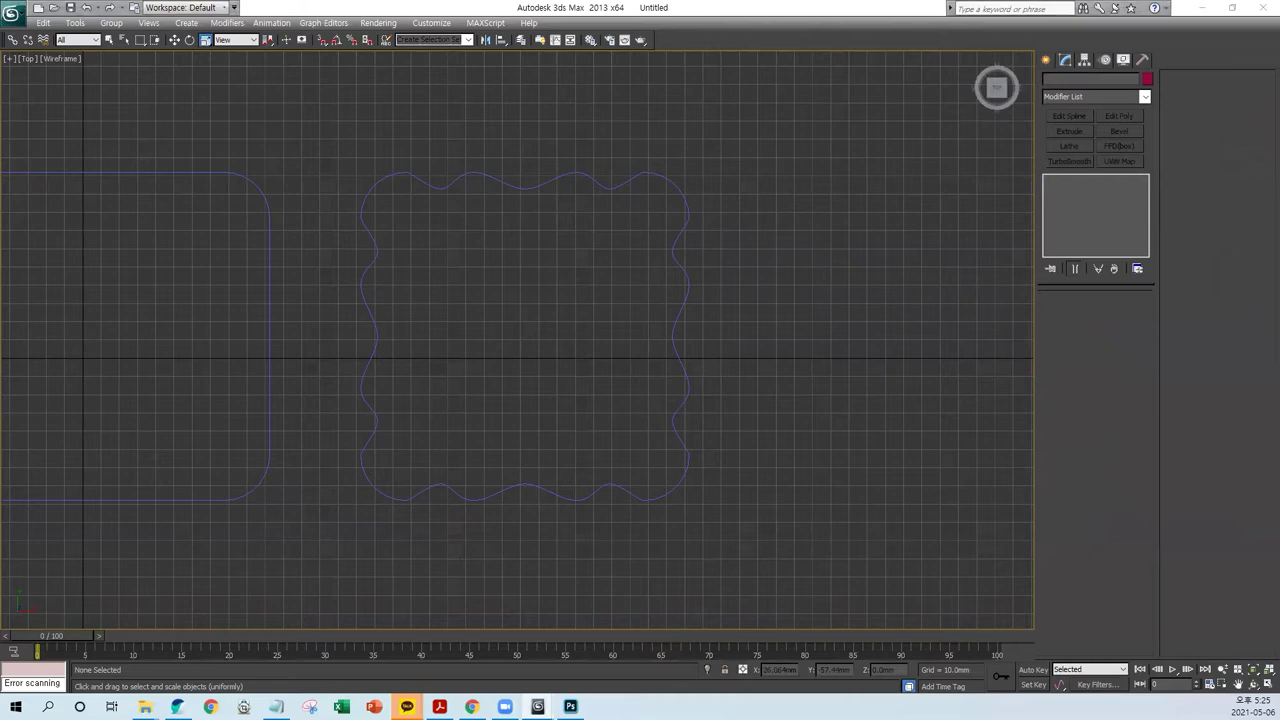
Step: Draw a two-point vertical Line to serve as the loft path
left_click(1046, 59)
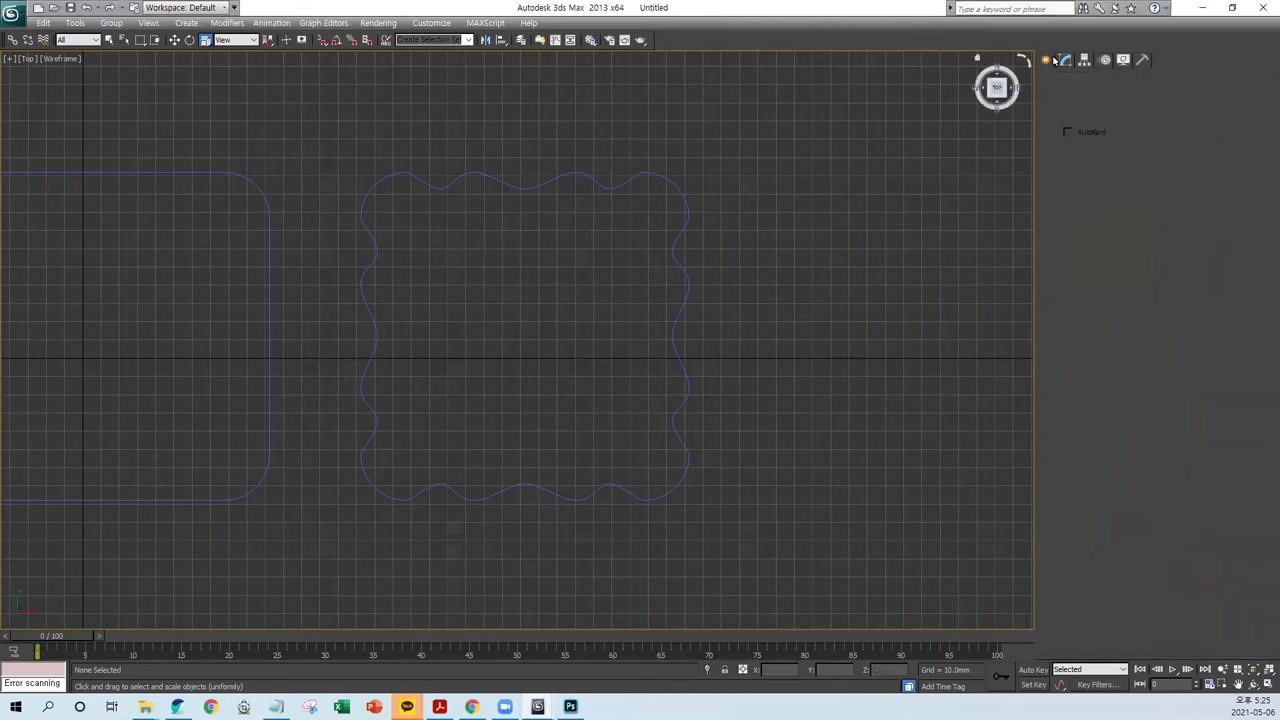
left_click(1069, 155)
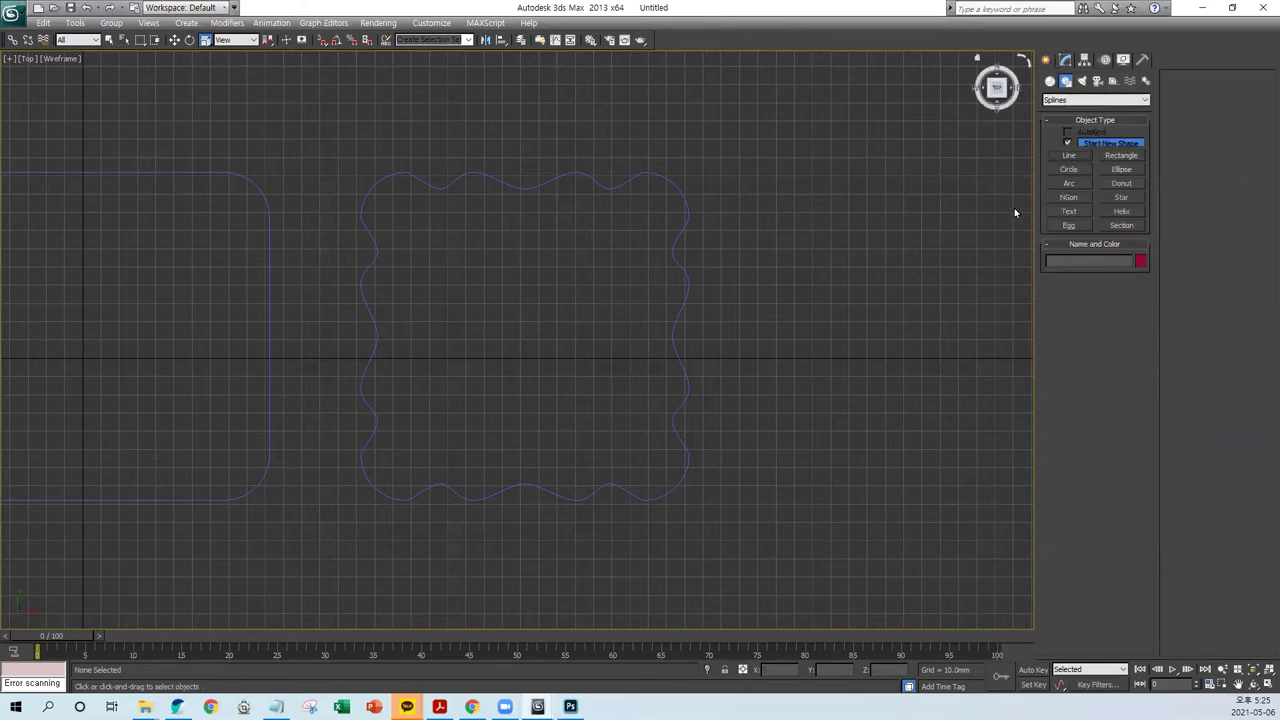
left_click(806, 499)
left_click(806, 424)
right_click(857, 443)
mouse_move(532, 361)
middle_mouse_down()
mouse_move(636, 343)
mouse_move(656, 353)
middle_mouse_up()
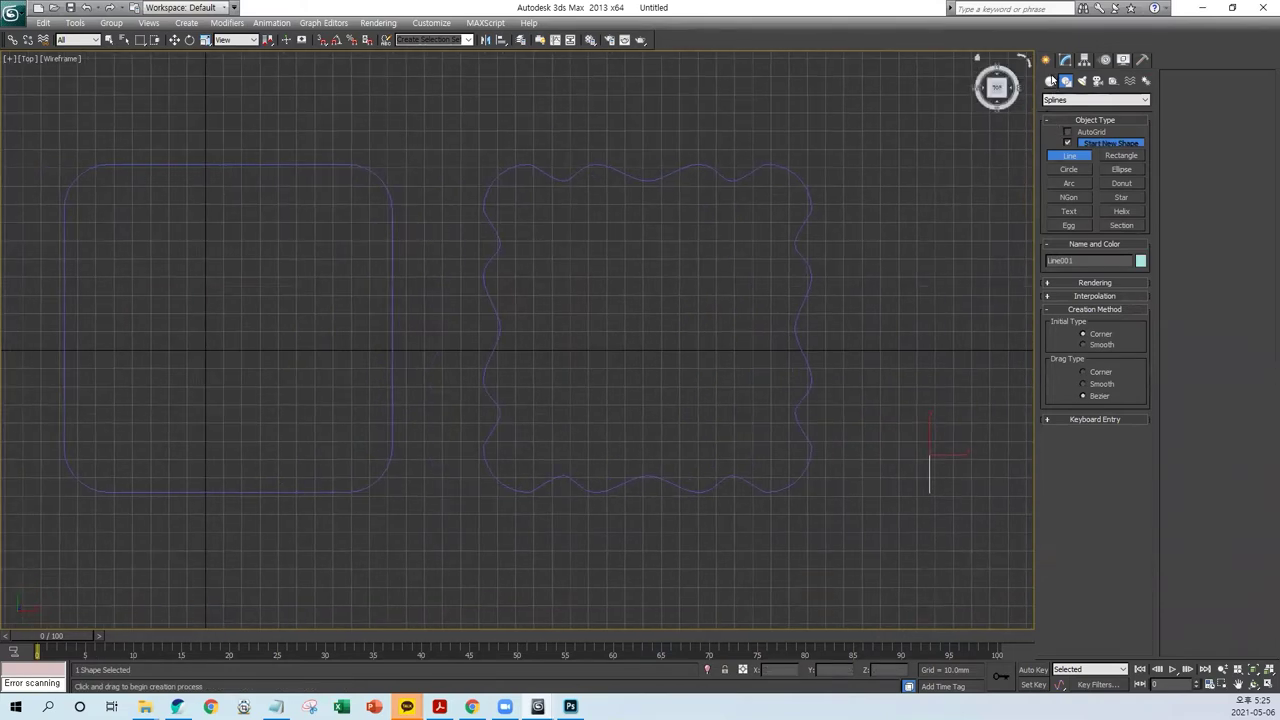
left_click(174, 40)
Step: Loft Rectangle001 as a Compound Object, picking the vertical line as its path
left_click(275, 258)
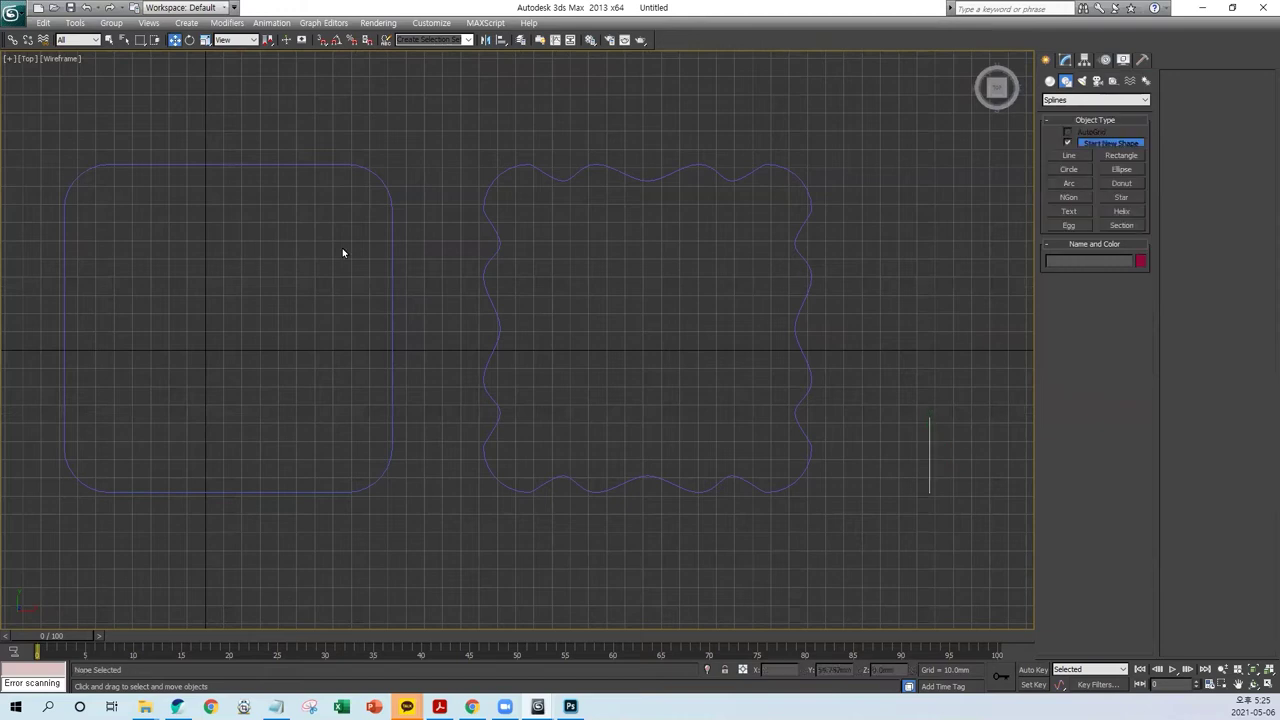
left_click(396, 254)
left_click(1050, 81)
left_click(1095, 100)
left_click(1073, 130)
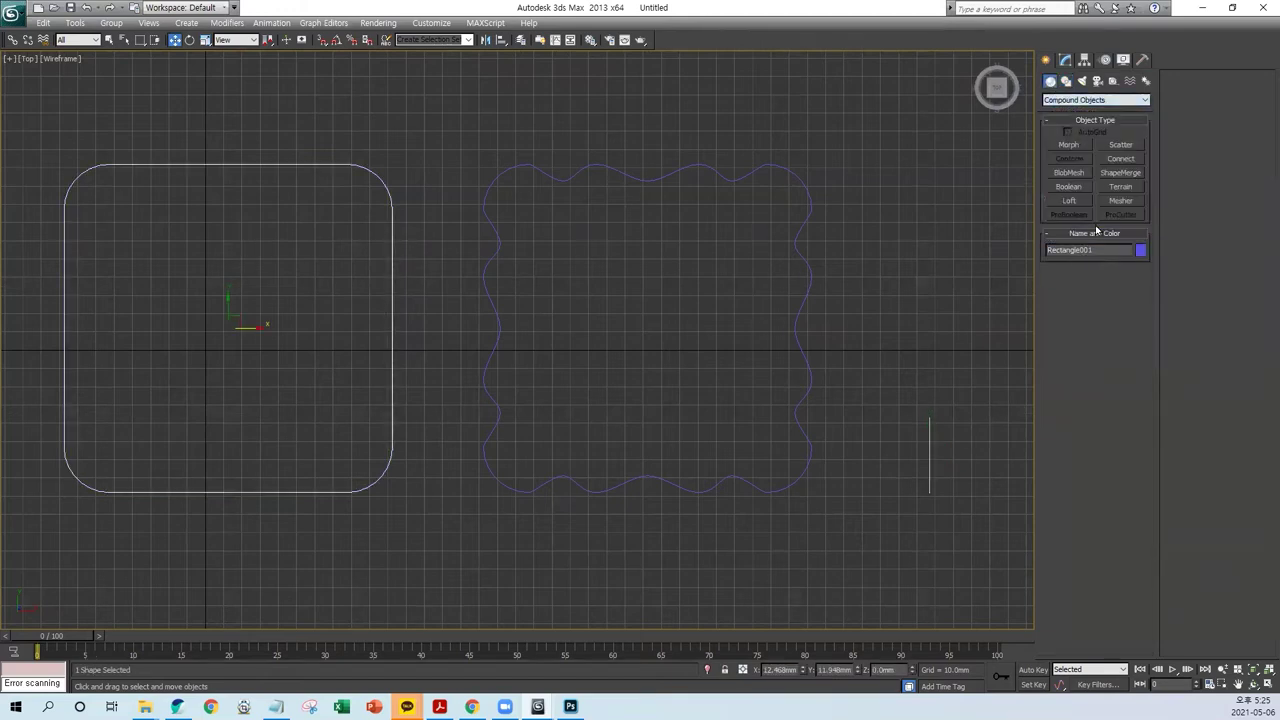
left_click(1070, 202)
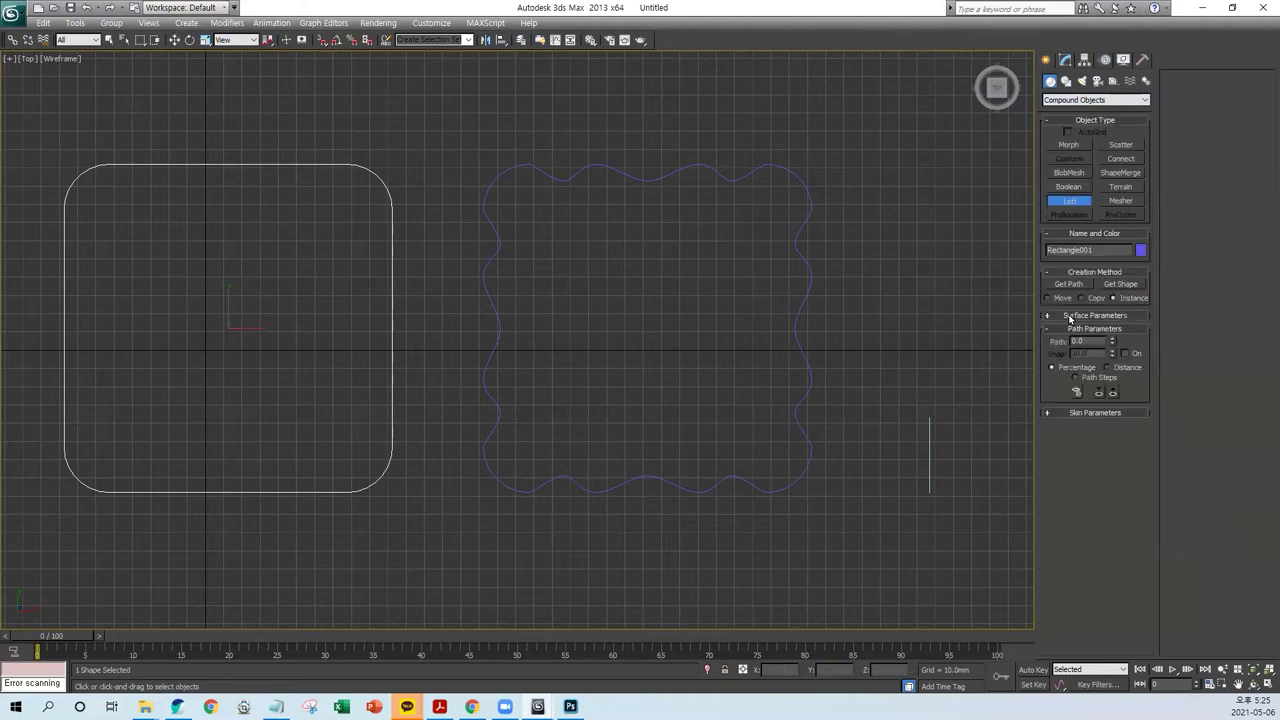
left_click(1068, 284)
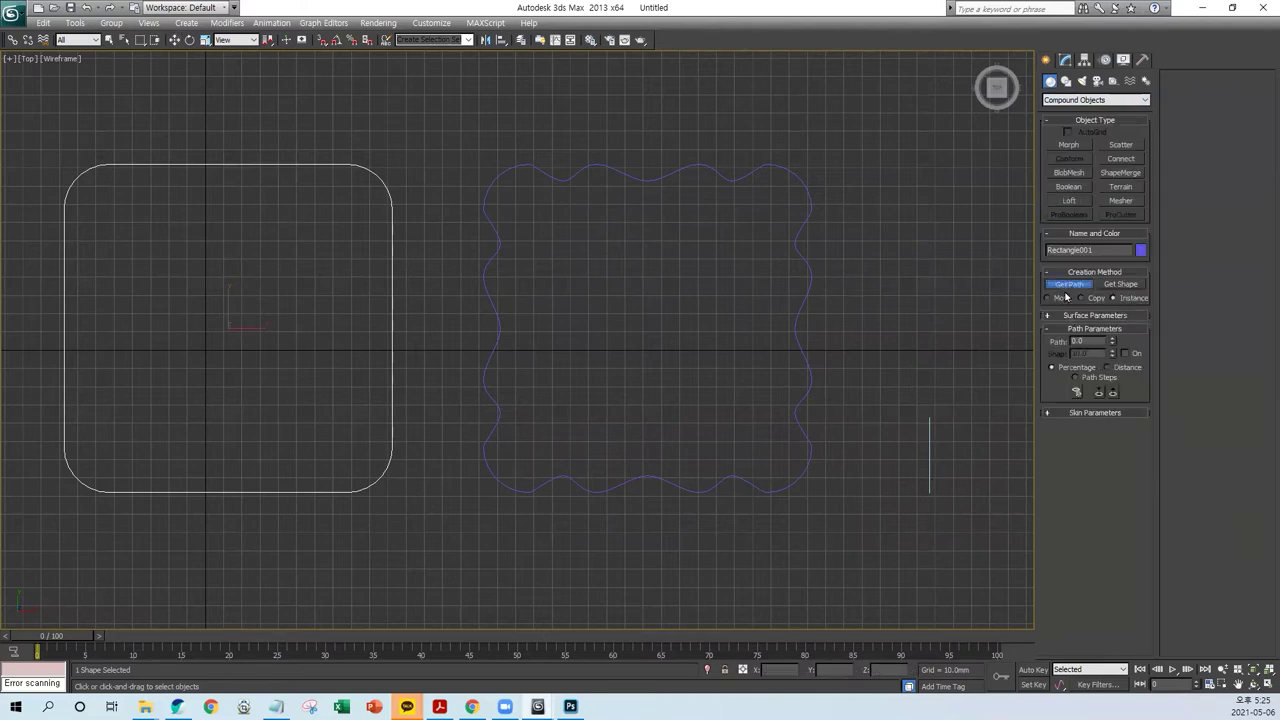
left_click(930, 455)
Step: At path 100 add the wavy outline as the top shape and uncheck Cap End
middle_click_drag(849, 571, 814, 577)
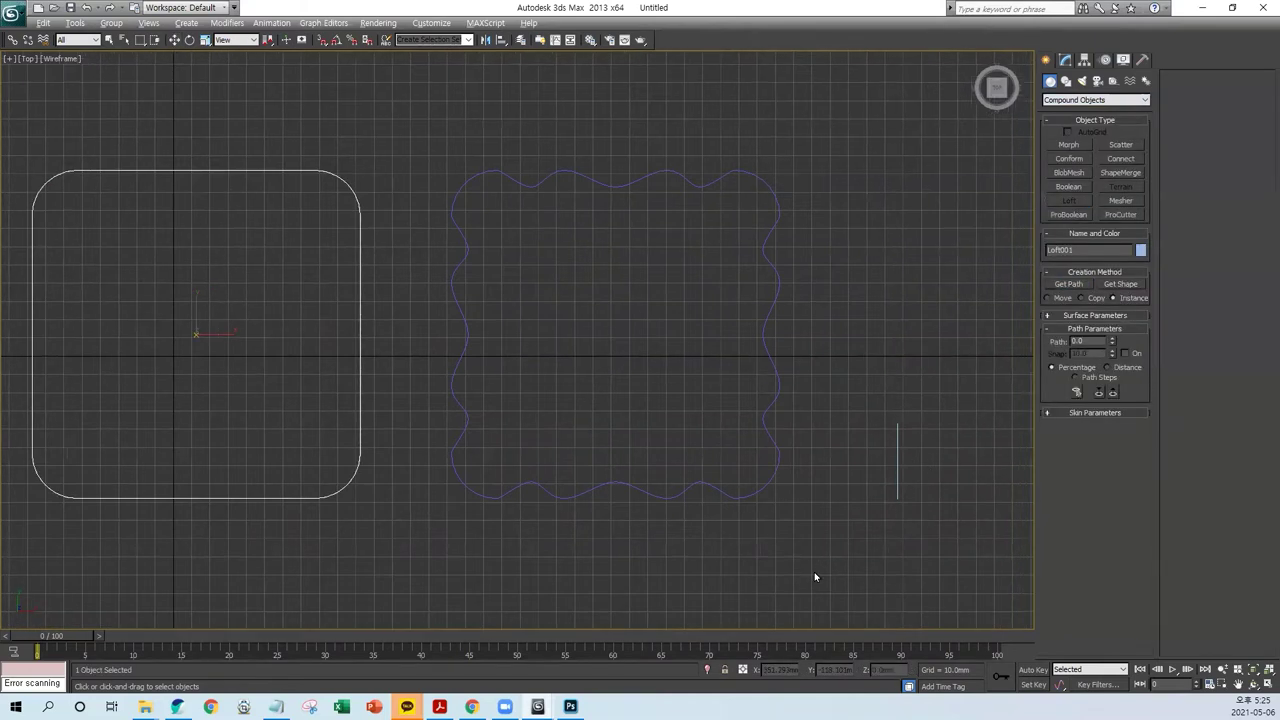
key("alt+w")
left_click(819, 564)
scroll(819, 565, "down", 5)
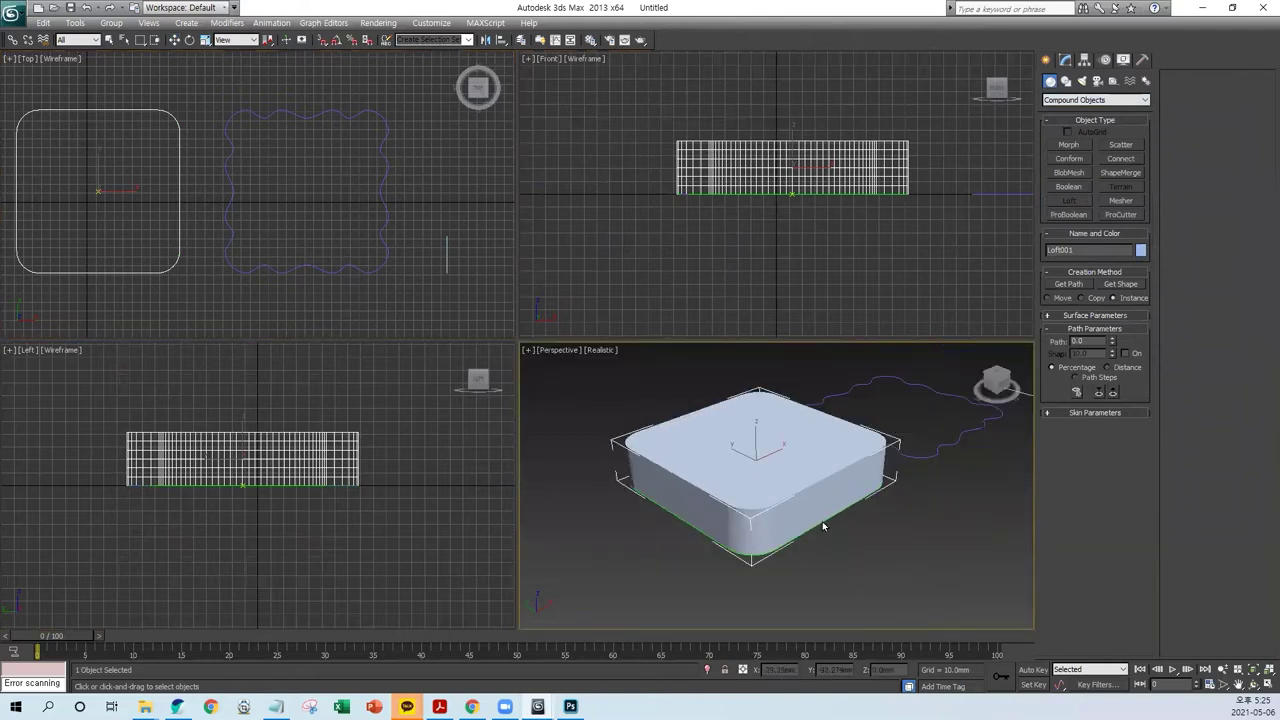
left_click(1066, 62)
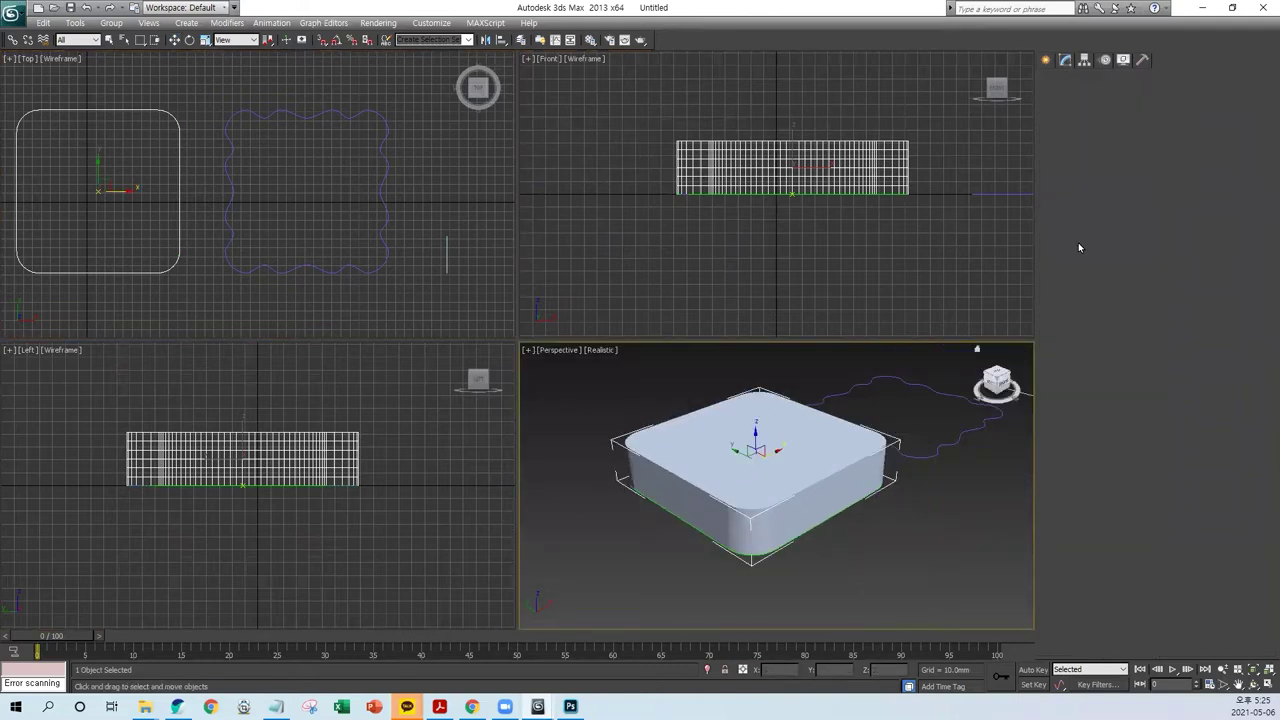
type("100")
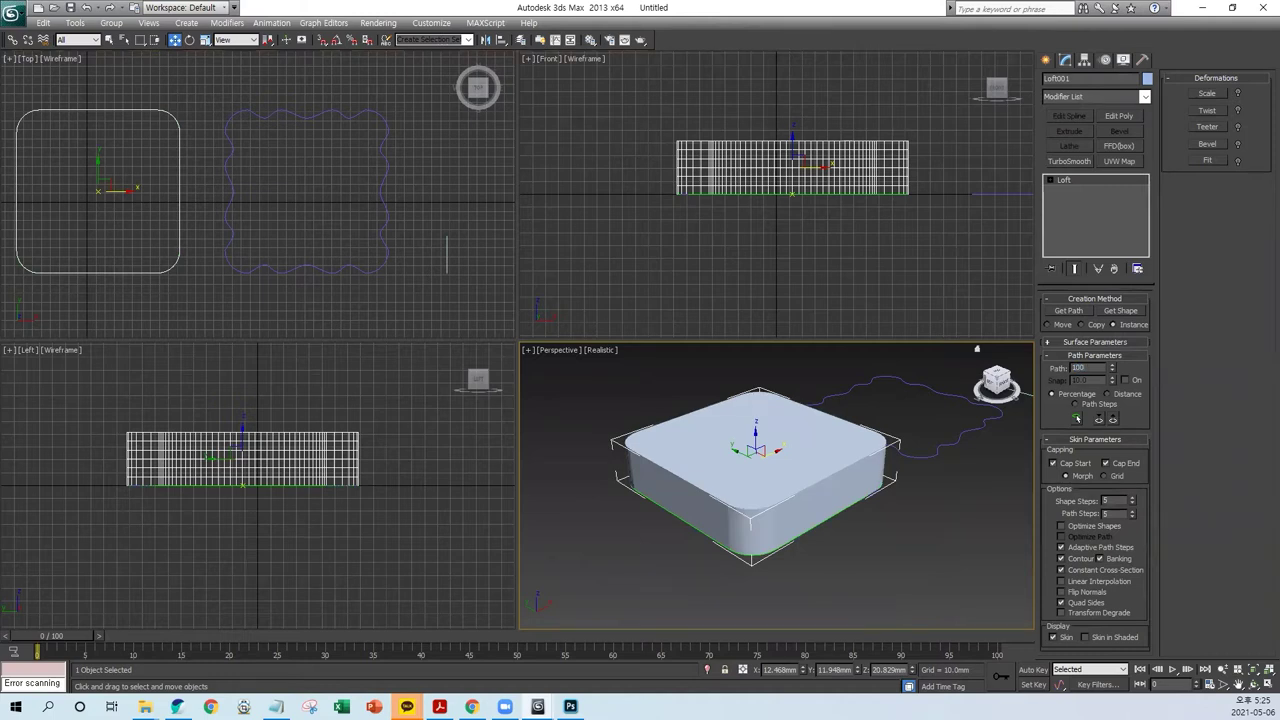
key("Return")
left_click(1110, 315)
left_click(921, 453)
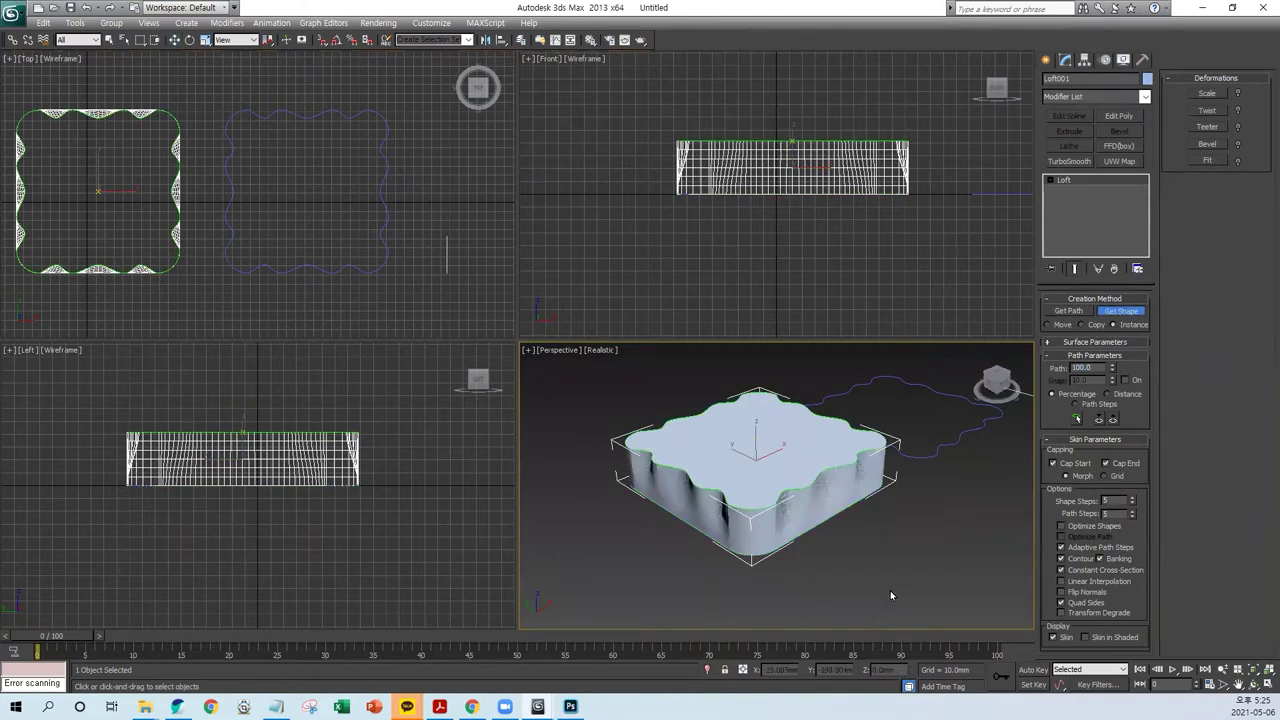
middle_click_drag(848, 546, 830, 569, "alt")
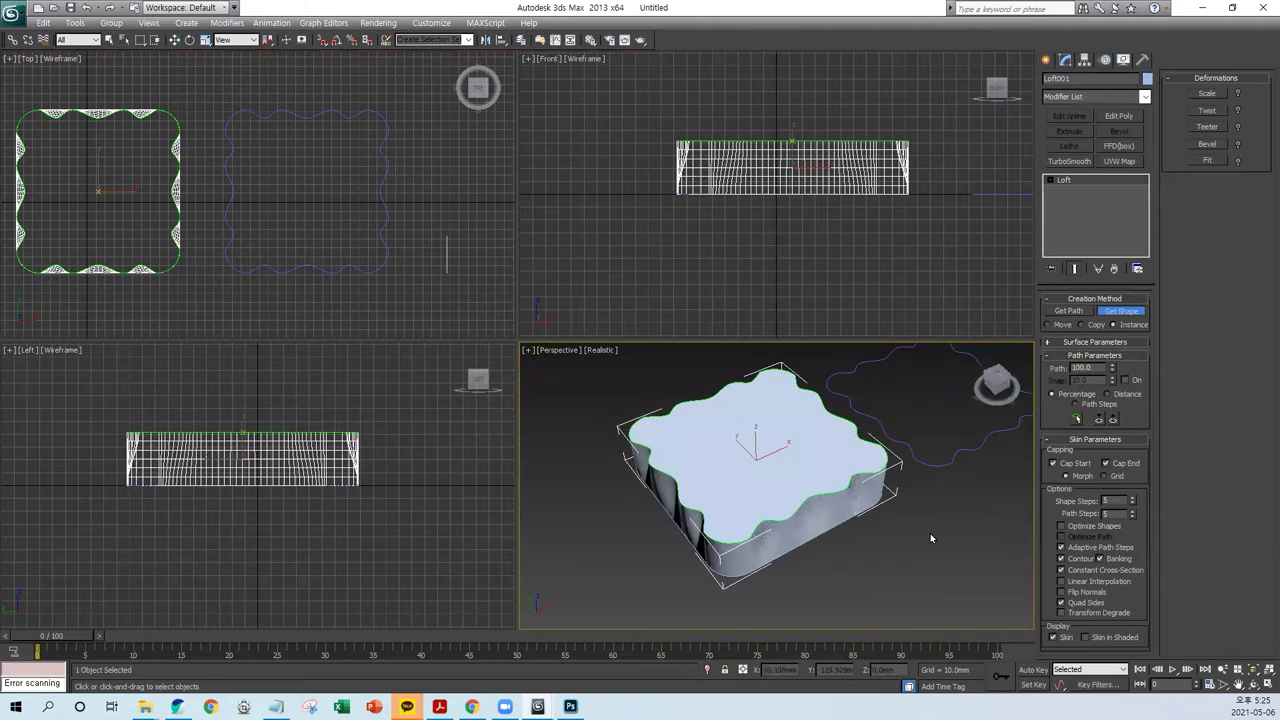
left_click(1113, 464)
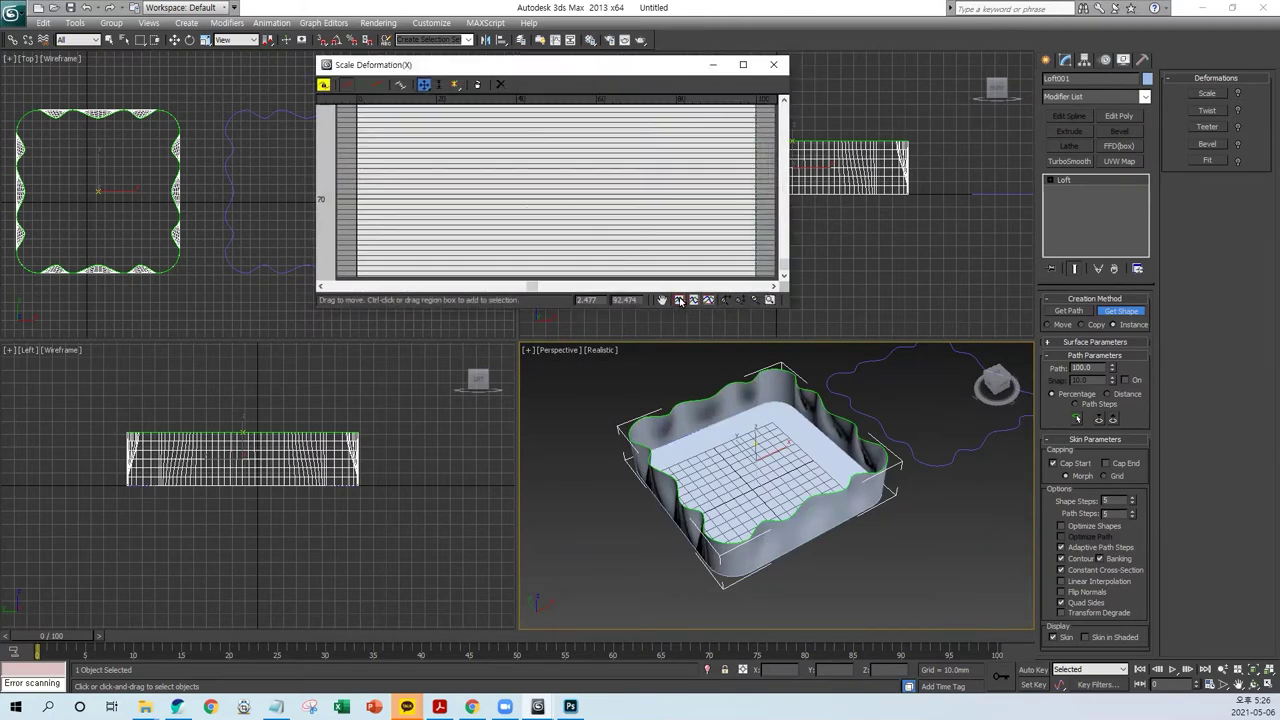
Step: Zoom extents in the loft's Scale Deformation graph, close it, and reopen it
left_click(679, 301)
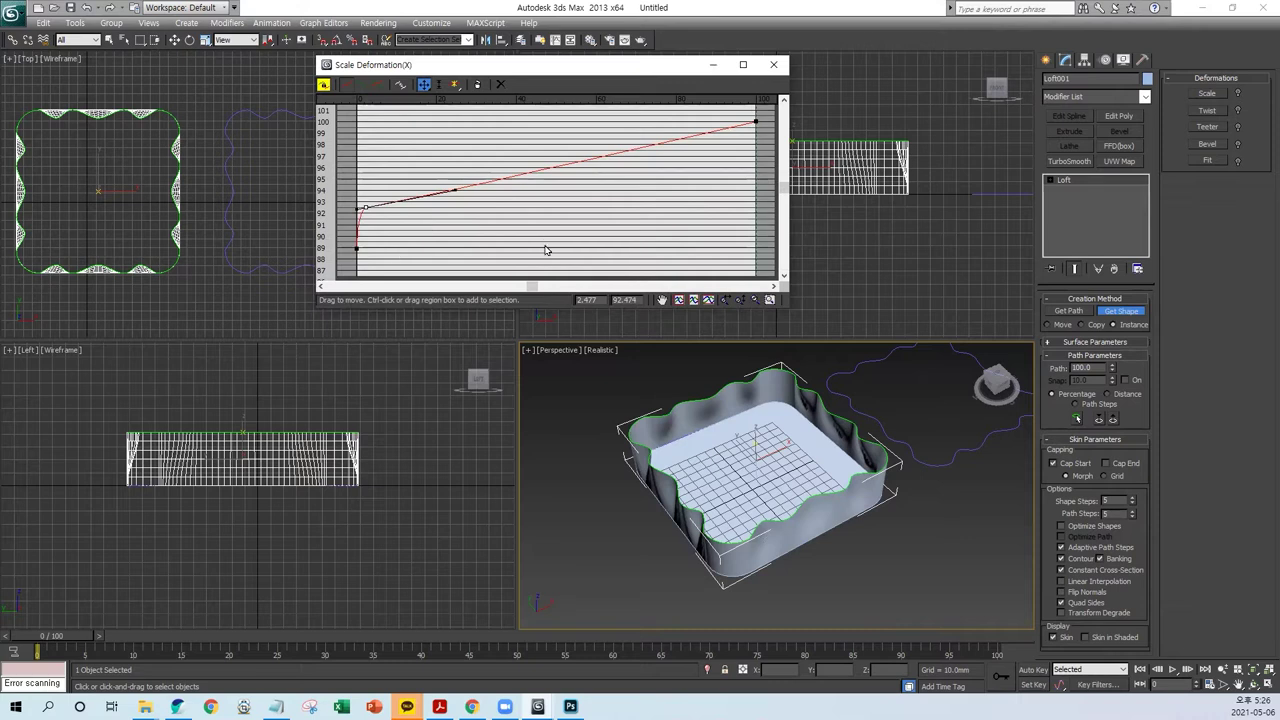
left_click_drag(343, 236, 372, 252)
left_click(773, 64)
left_click(1208, 94)
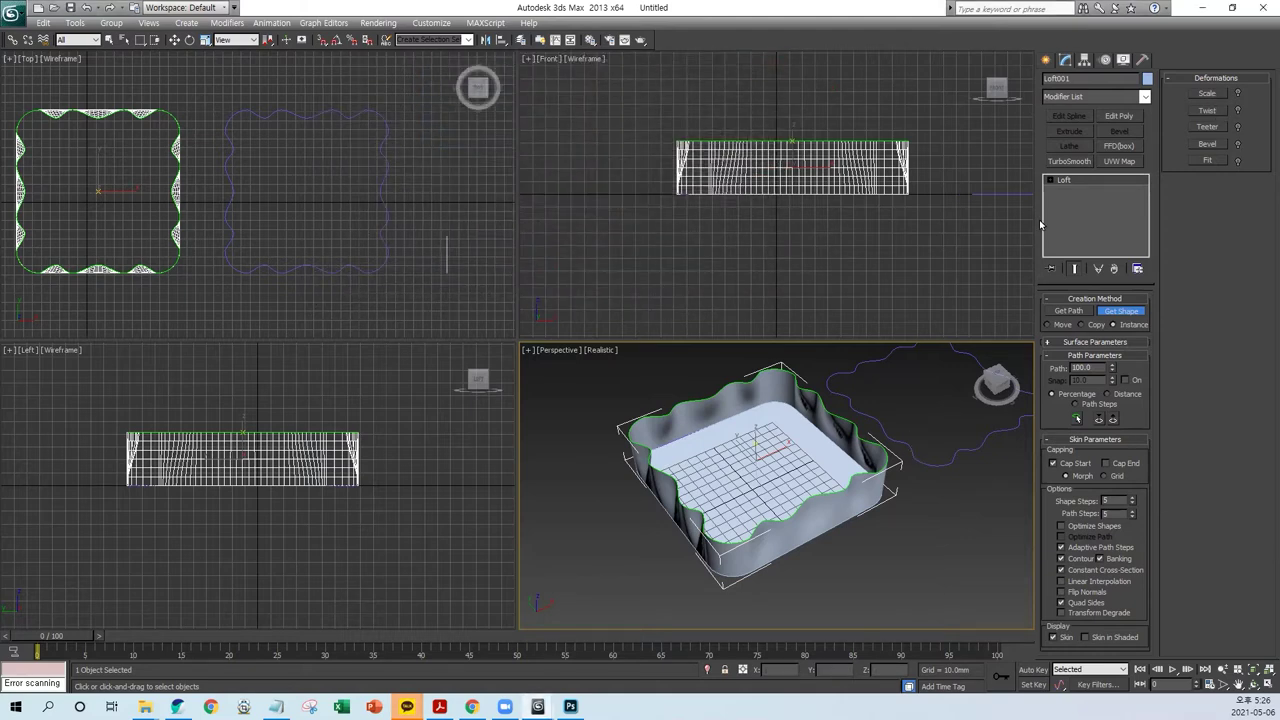
Step: Insert a corner point on the scale curve; try lowering the first point, then undo
left_click_drag(198, 67, 458, 95)
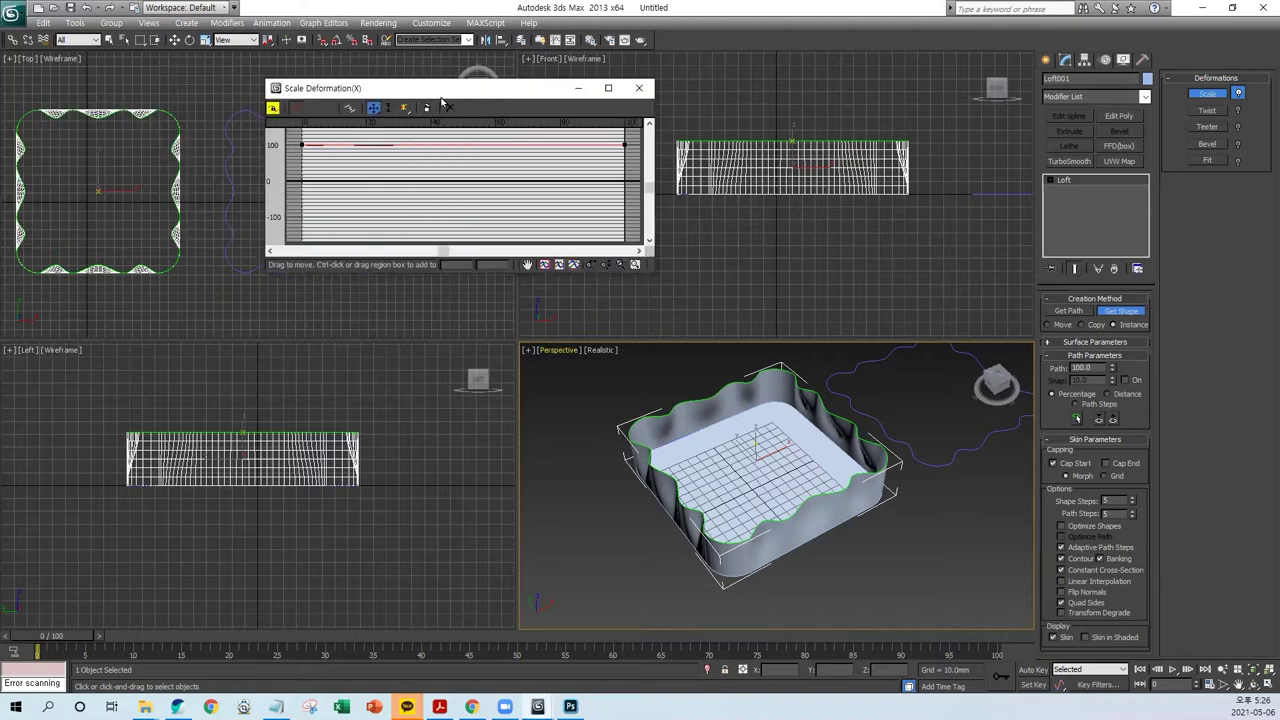
left_click_drag(405, 110, 404, 137)
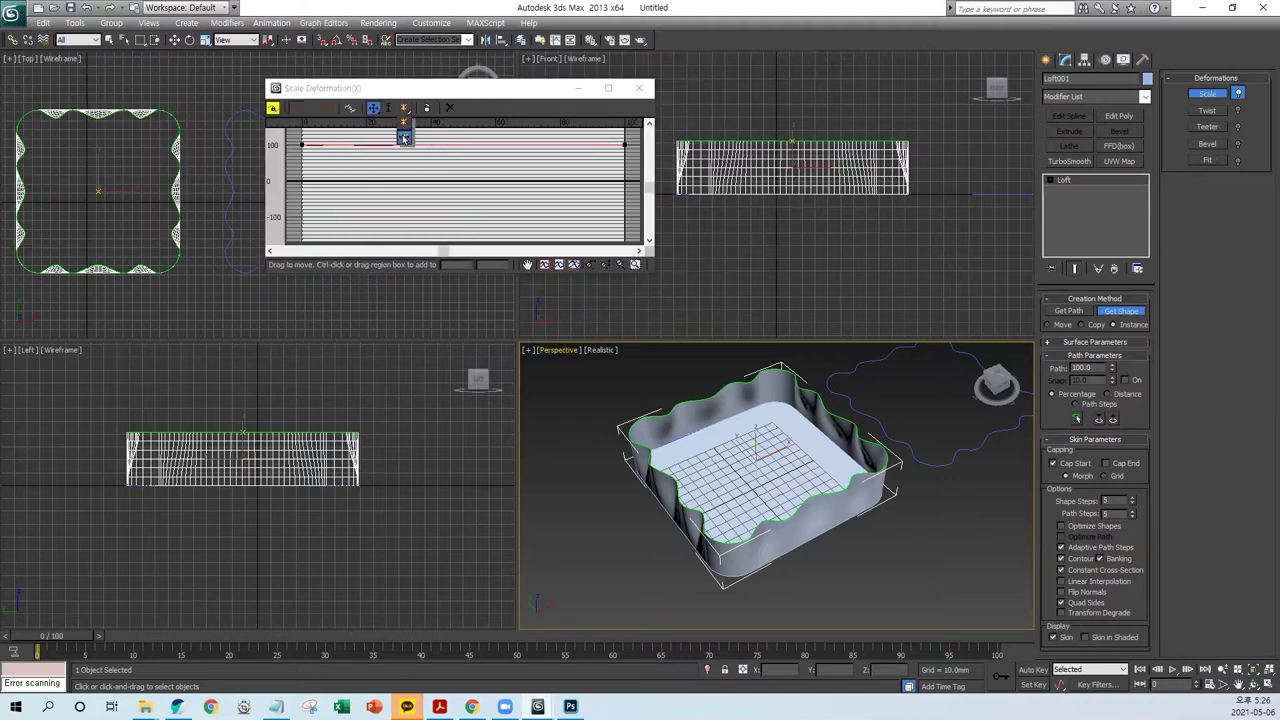
left_click_drag(404, 137, 404, 137)
left_click(313, 145)
left_click(374, 107)
left_click(303, 145)
left_click_drag(303, 145, 303, 156)
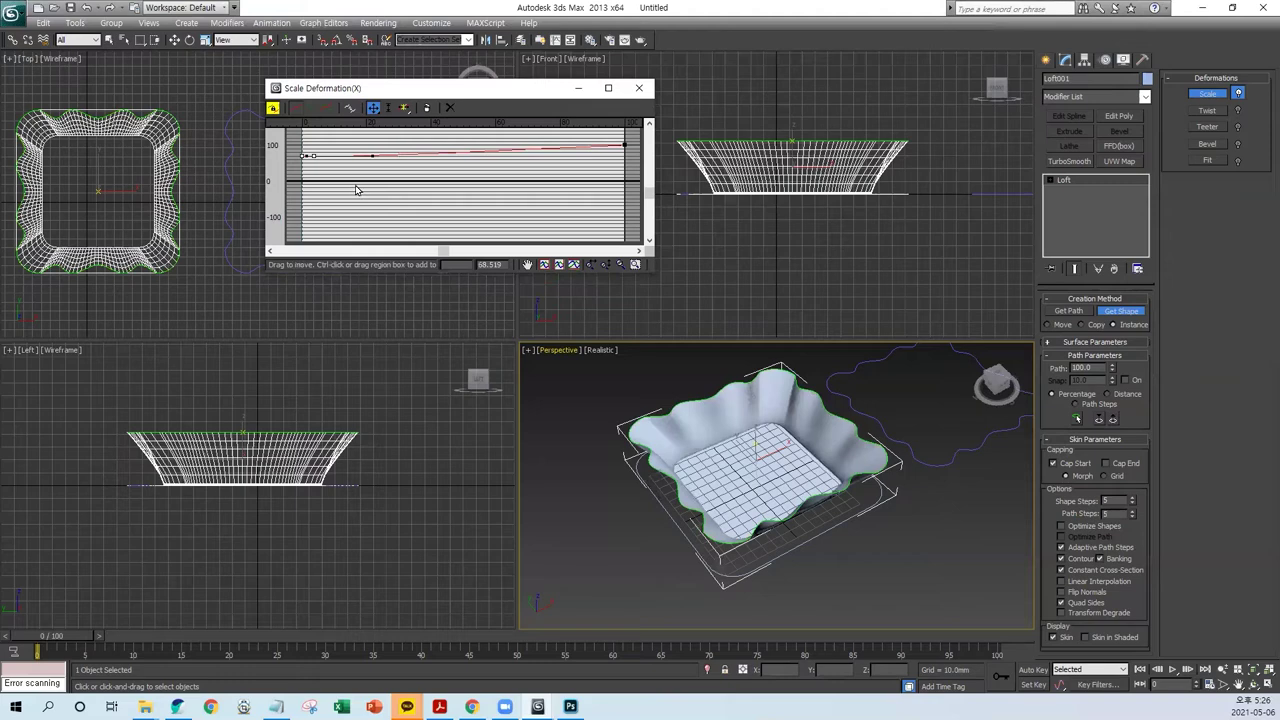
key("ctrl+z")
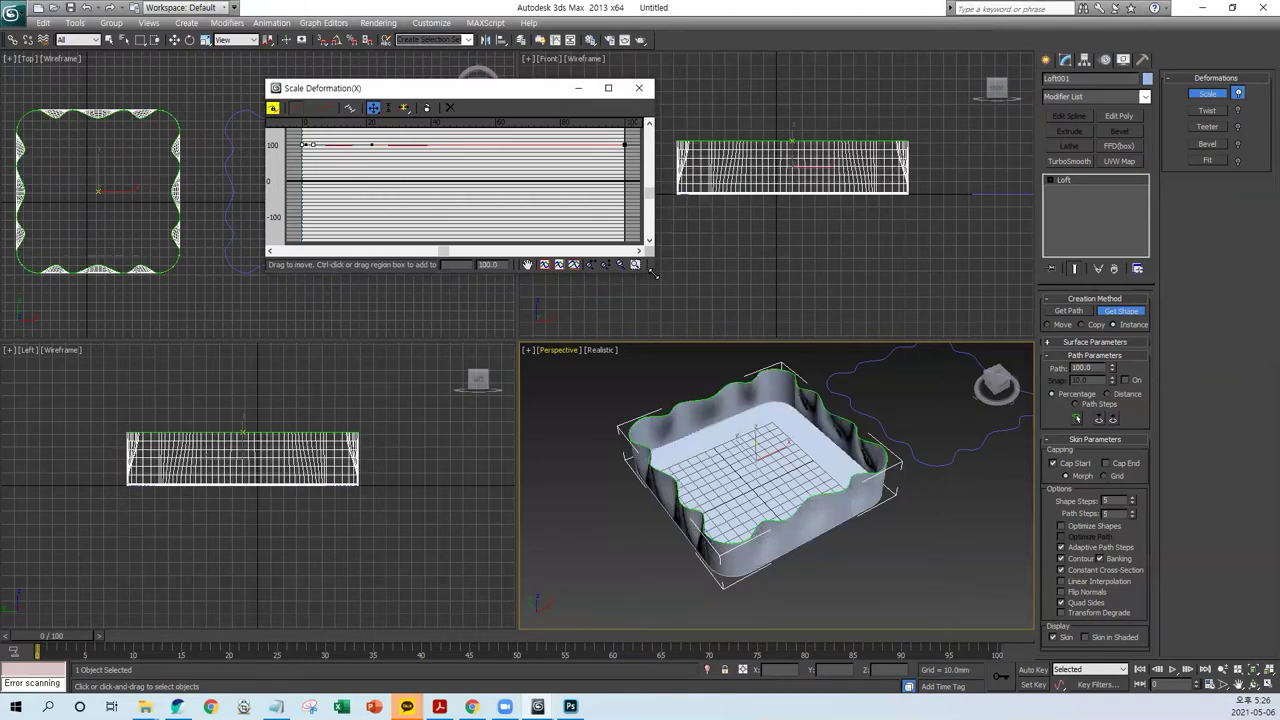
Step: Enlarge the graph, zoom out vertically, and raise the curve's end point to about 107.5
left_click_drag(653, 272, 980, 390)
left_click(869, 382)
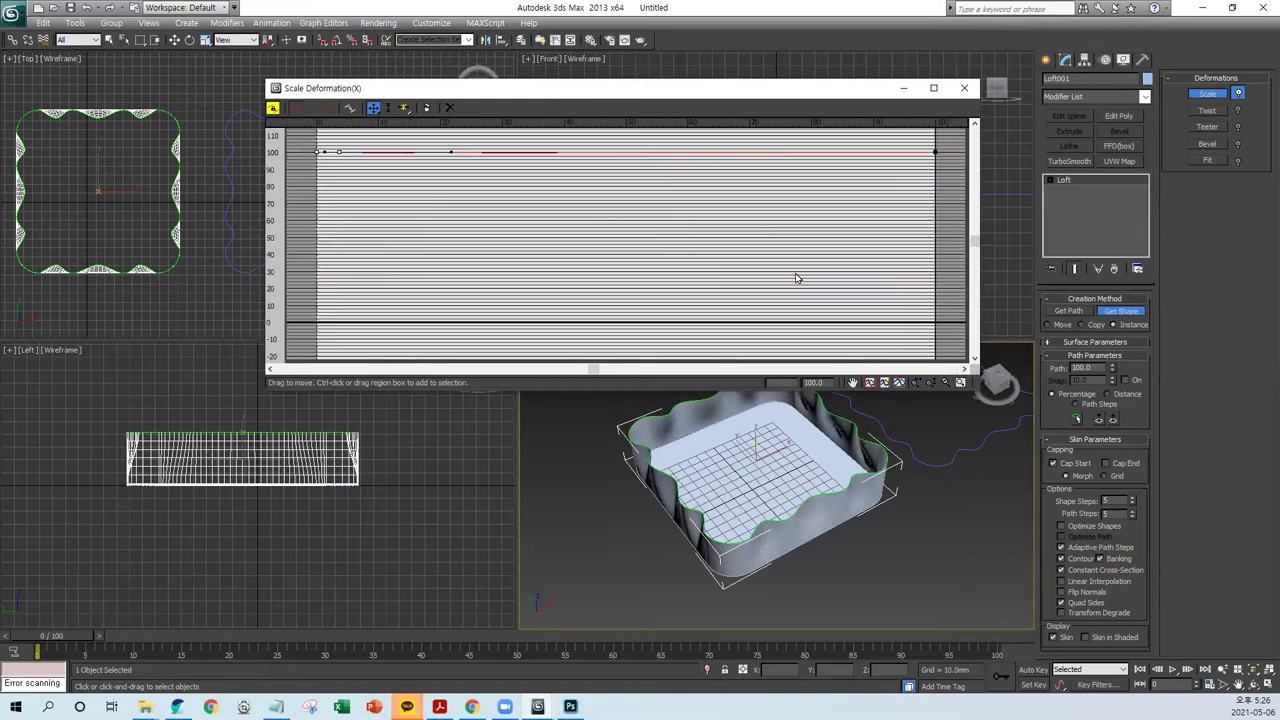
left_click(934, 152)
left_click(930, 382)
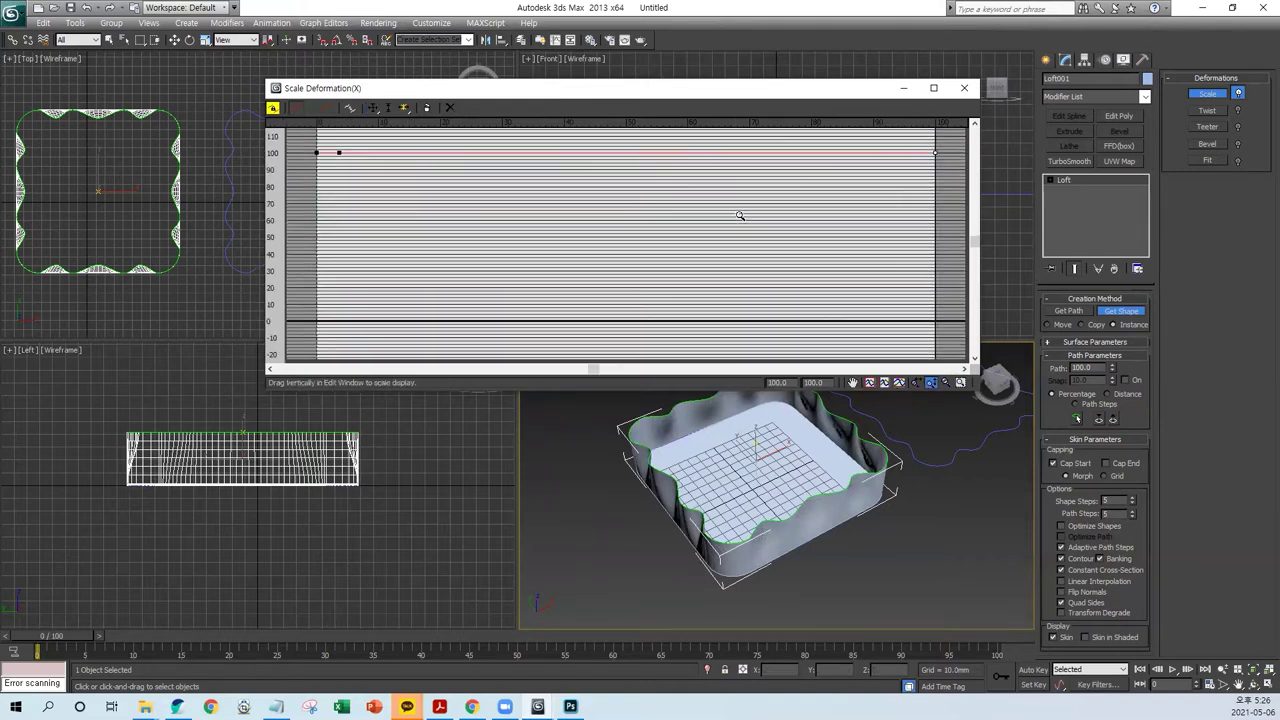
left_click_drag(740, 214, 738, 233)
left_click(373, 107)
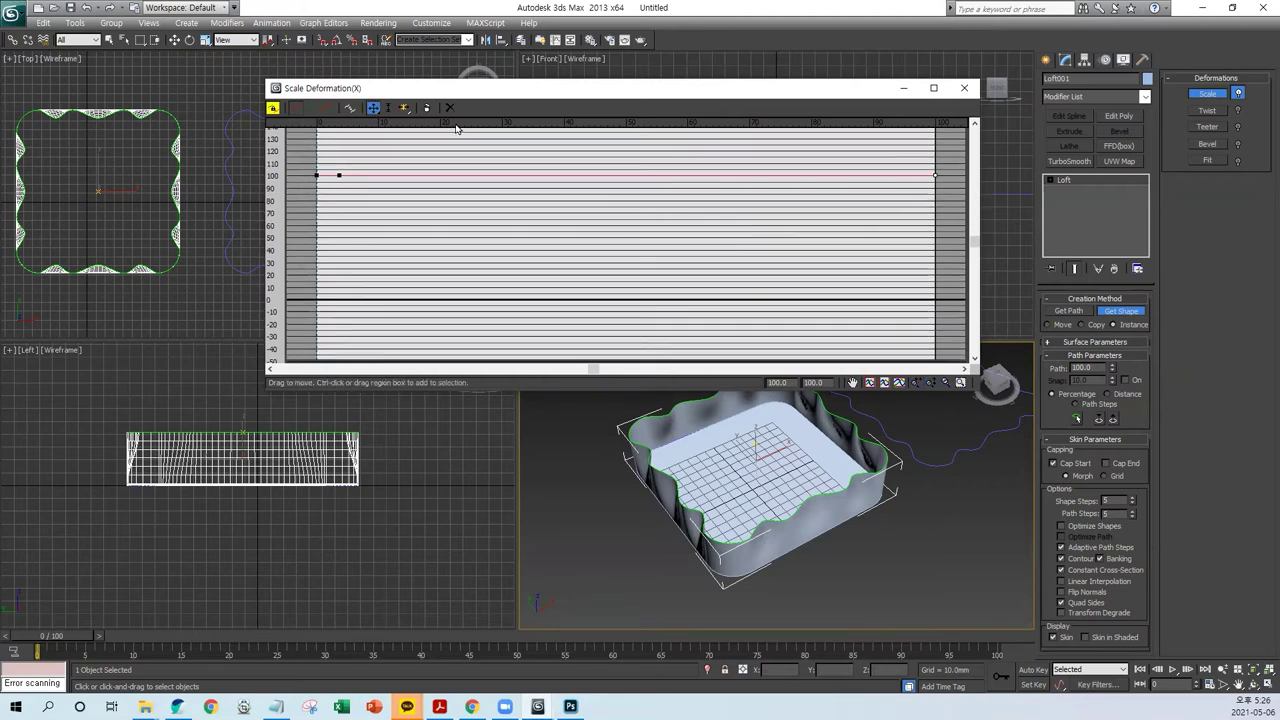
left_click_drag(935, 175, 933, 160)
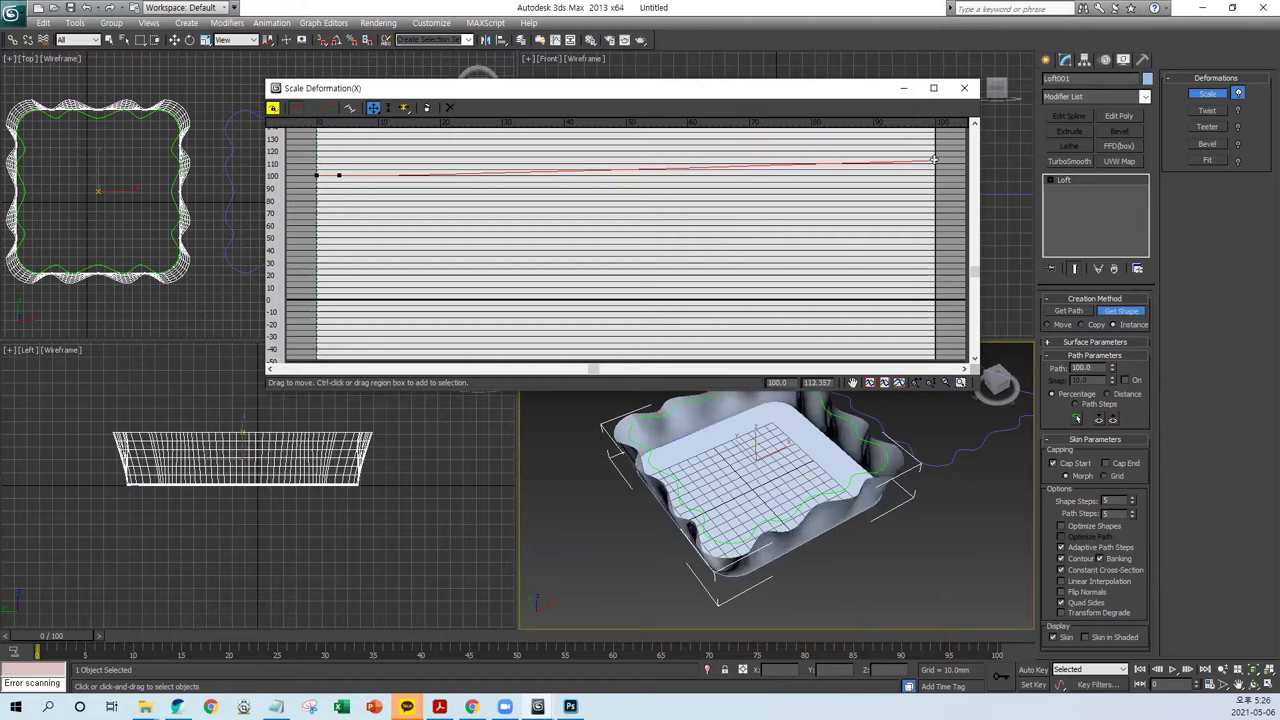
left_click_drag(933, 160, 933, 164)
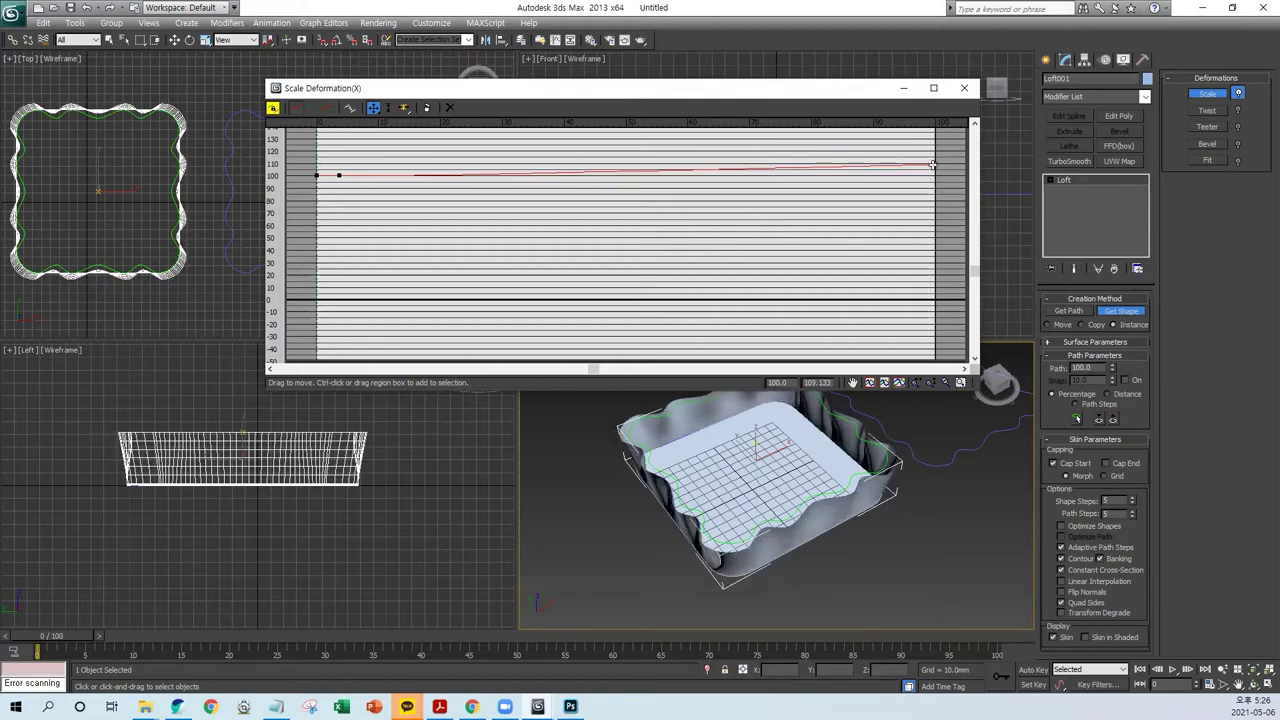
Step: Lower the base point to about 94.6, smooth its handle, and close the graph
left_click_drag(315, 174, 317, 182)
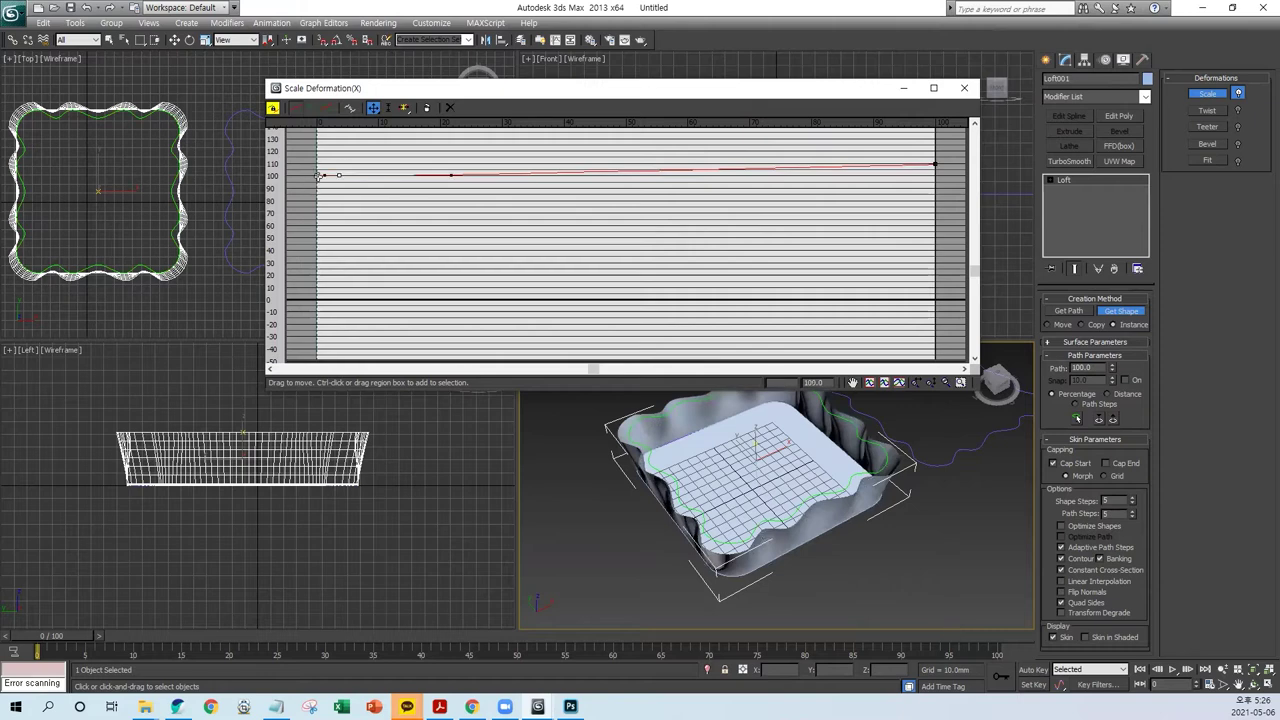
left_click(336, 183)
left_click_drag(336, 182, 336, 176)
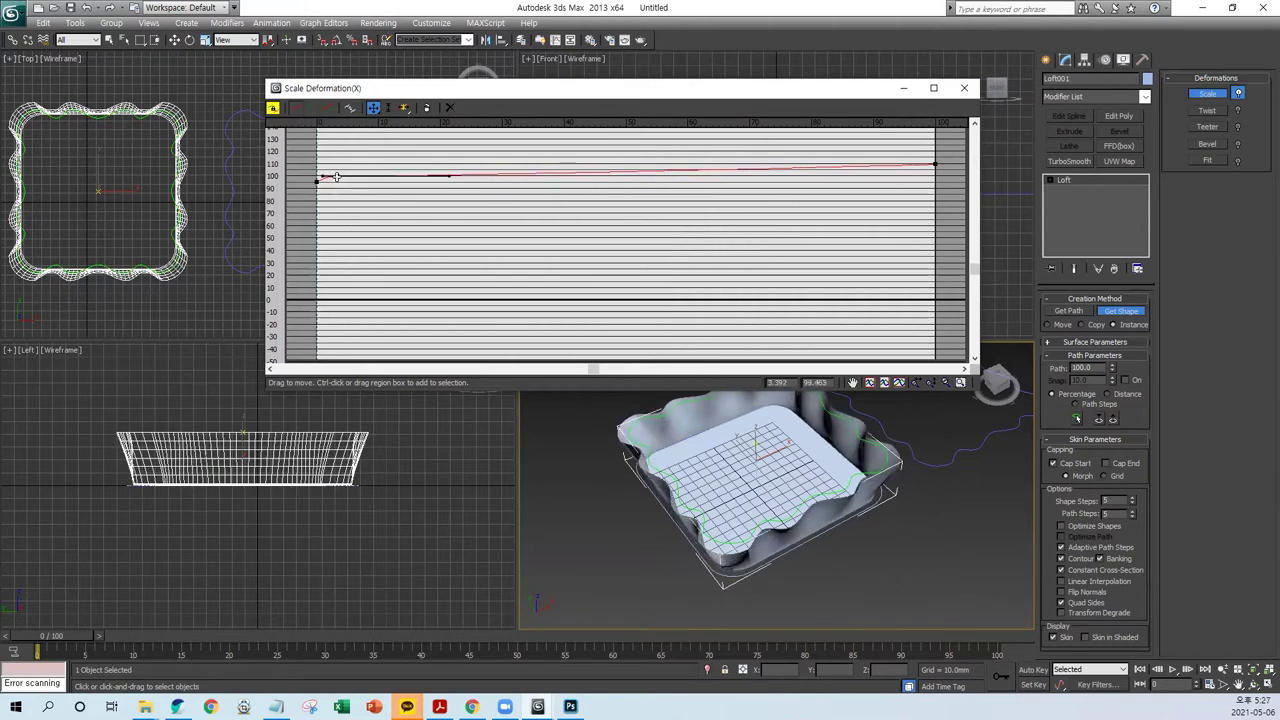
mouse_move(867, 591)
middle_mouse_down("alt")
mouse_move(798, 550)
mouse_move(822, 489)
mouse_move(722, 524)
middle_mouse_up("alt")
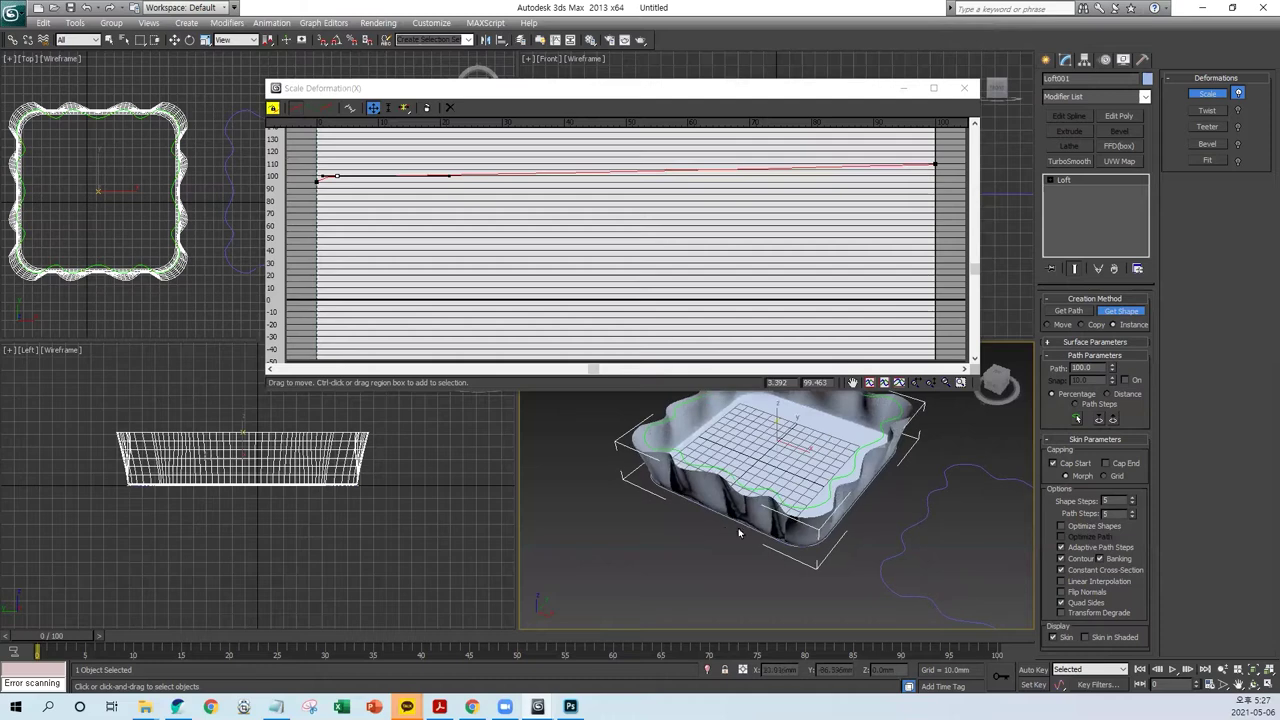
left_click(964, 88)
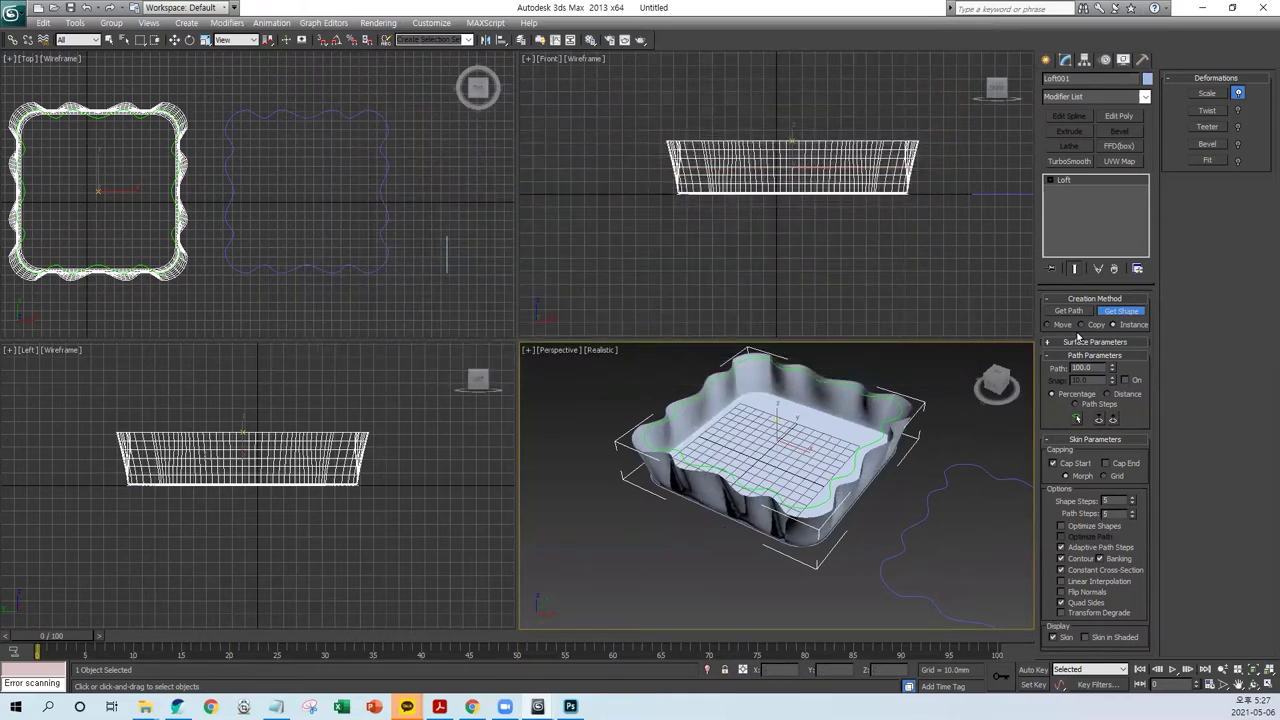
Step: Add a Shell modifier for 1.0 mm outer wall thickness and turn on Edged Faces
left_click(1124, 311)
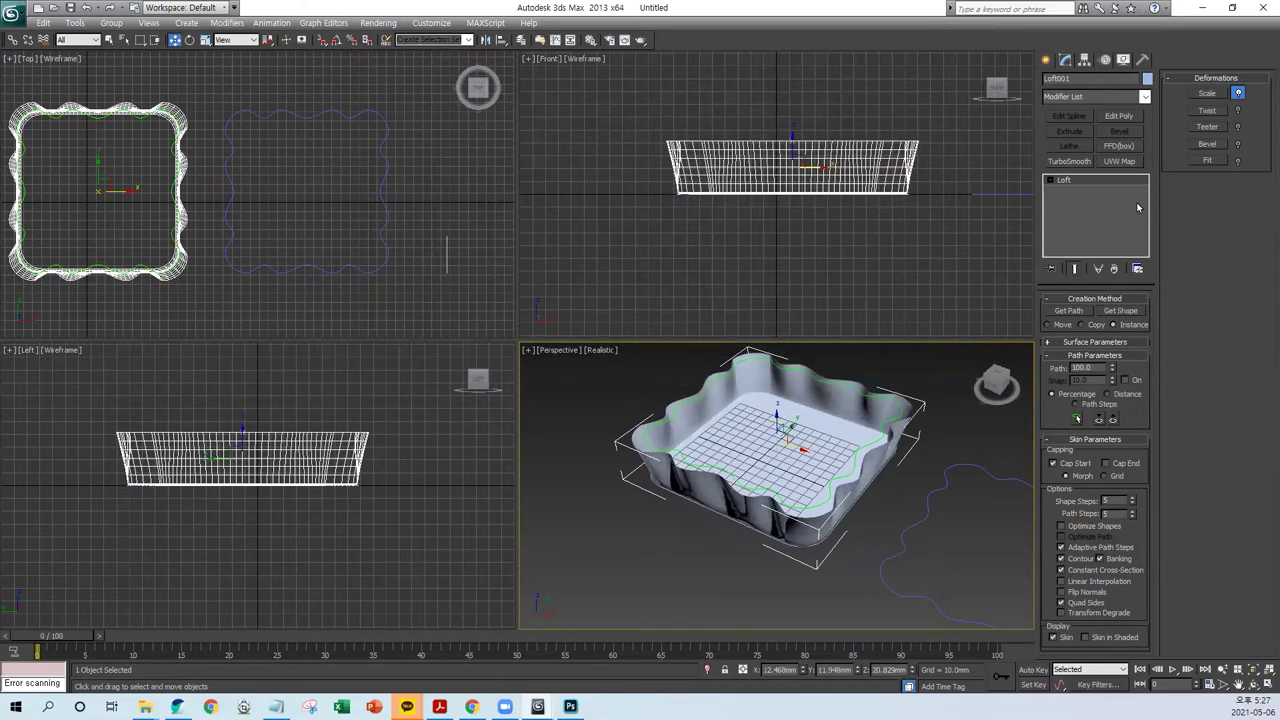
left_click(1085, 97)
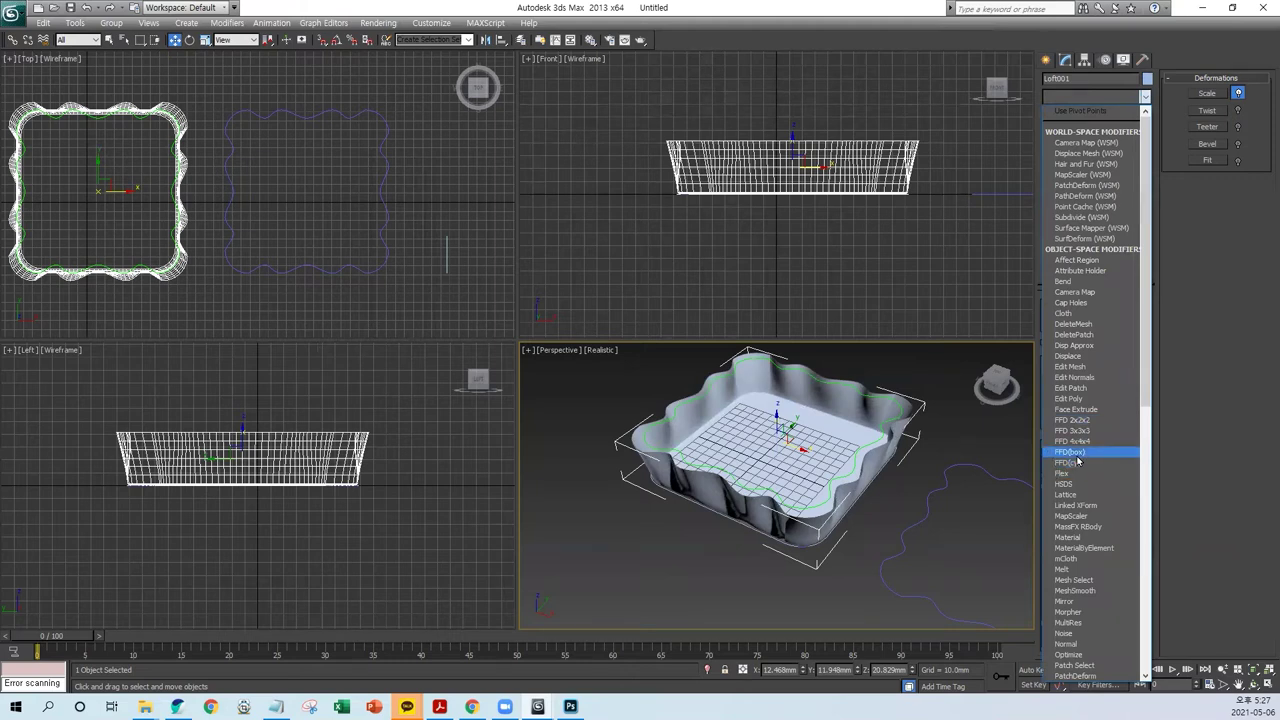
scroll(1075, 525, "down", 10)
scroll(1079, 556, "down", 1)
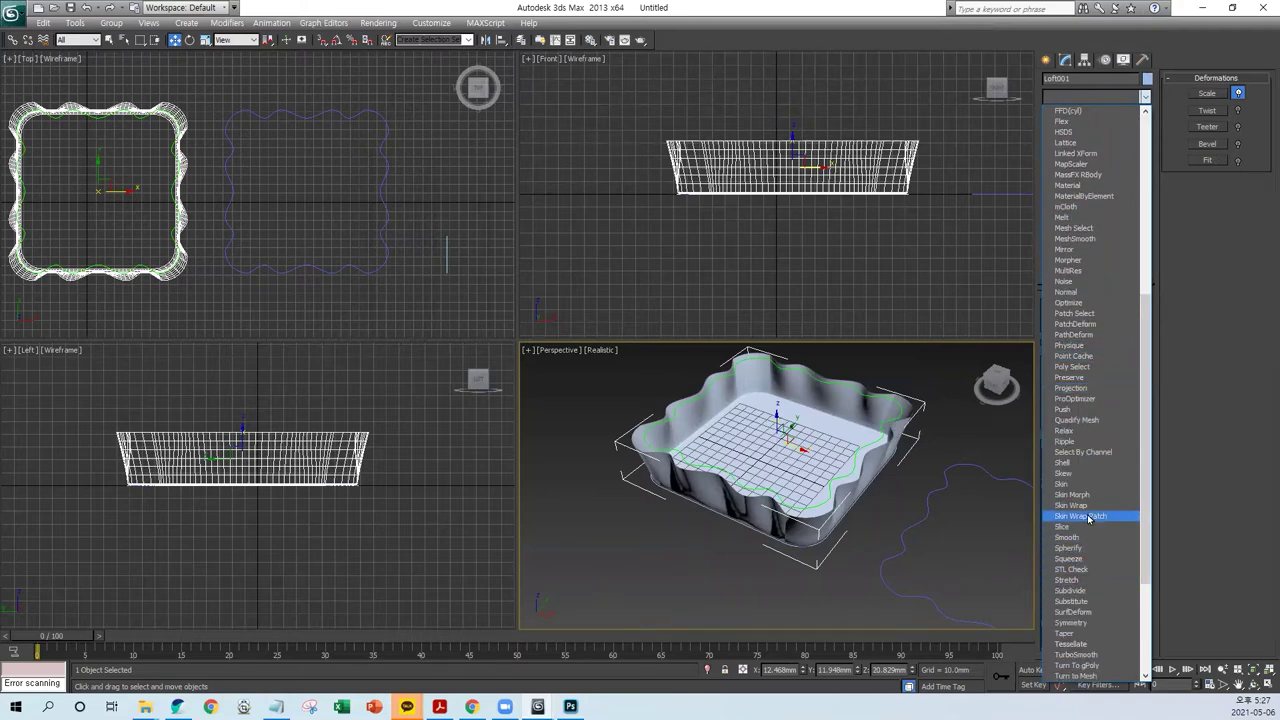
left_click(1068, 462)
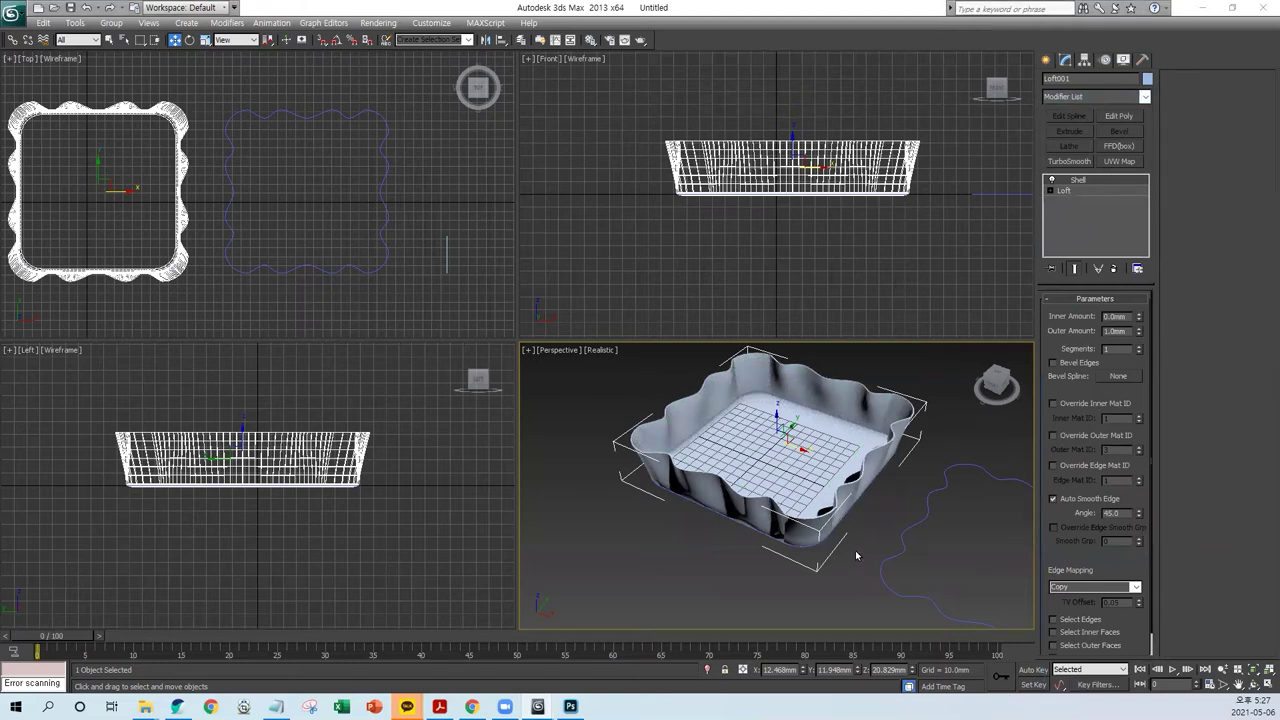
key("F4")
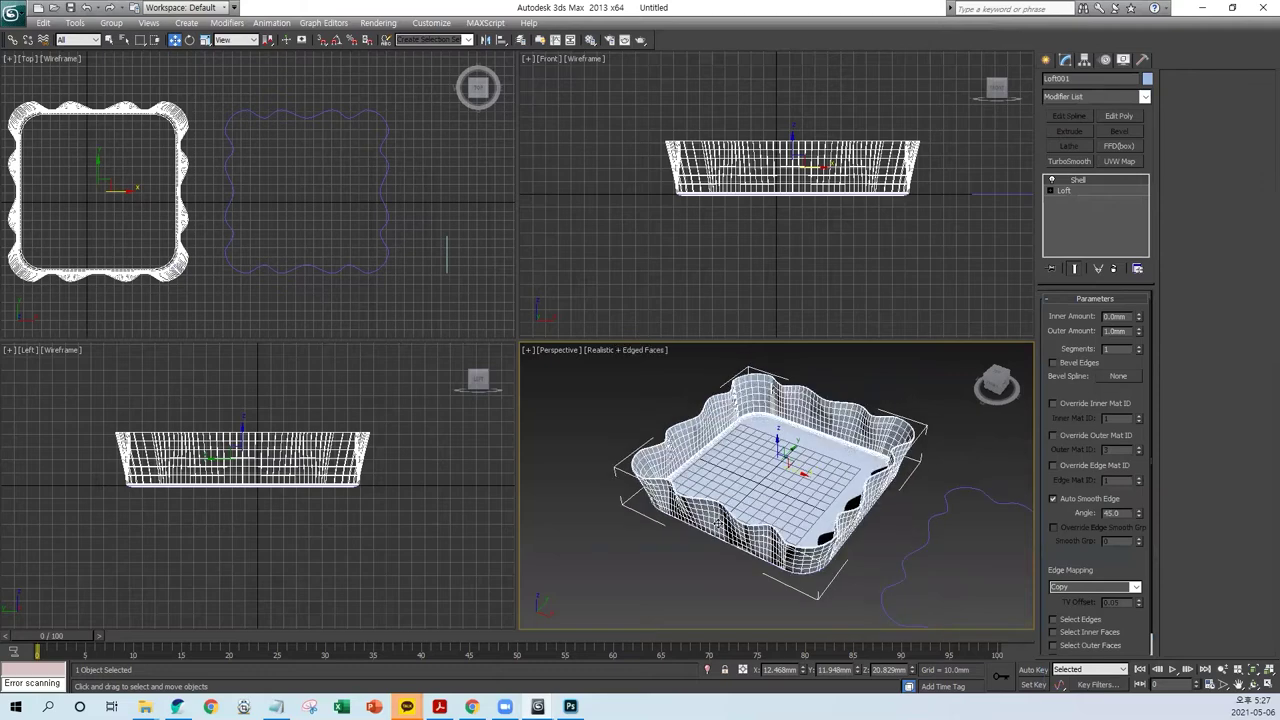
Step: Hide the selection brackets, deselect the tray and frame its corner in the Top view
key("j")
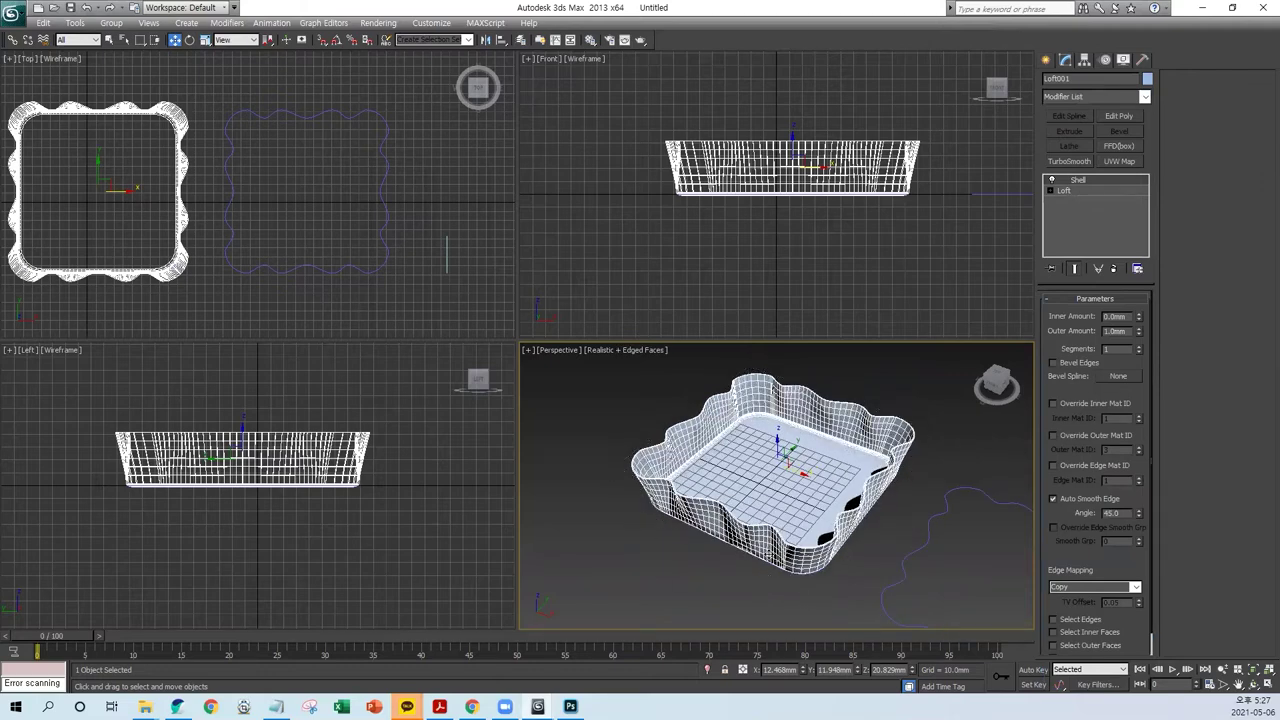
mouse_move(770, 552)
middle_mouse_down("alt")
mouse_move(815, 537)
mouse_move(787, 566)
middle_mouse_up("alt")
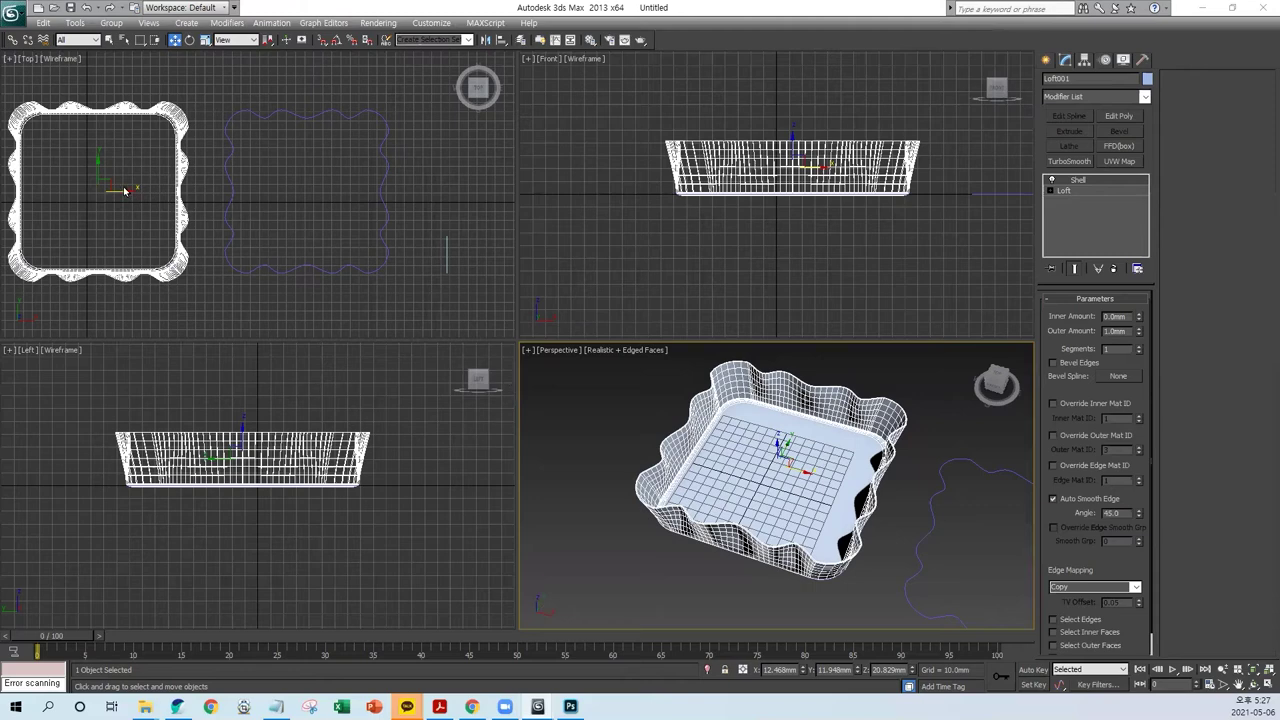
left_click(126, 231)
middle_click_drag(126, 231, 303, 217)
scroll(303, 217, "up", 2)
scroll(214, 151, "up", 3)
middle_click_drag(214, 151, 201, 240)
Step: Drag out a six-point star shape inside the tray corner in the Top view
left_click(1045, 60)
left_click(1065, 81)
left_click(1121, 197)
left_click_drag(170, 184, 194, 151)
Step: Give Star001 Radius 1 19mm, Radius 2 12mm and Fillet Radius 1 6mm
left_click(183, 164)
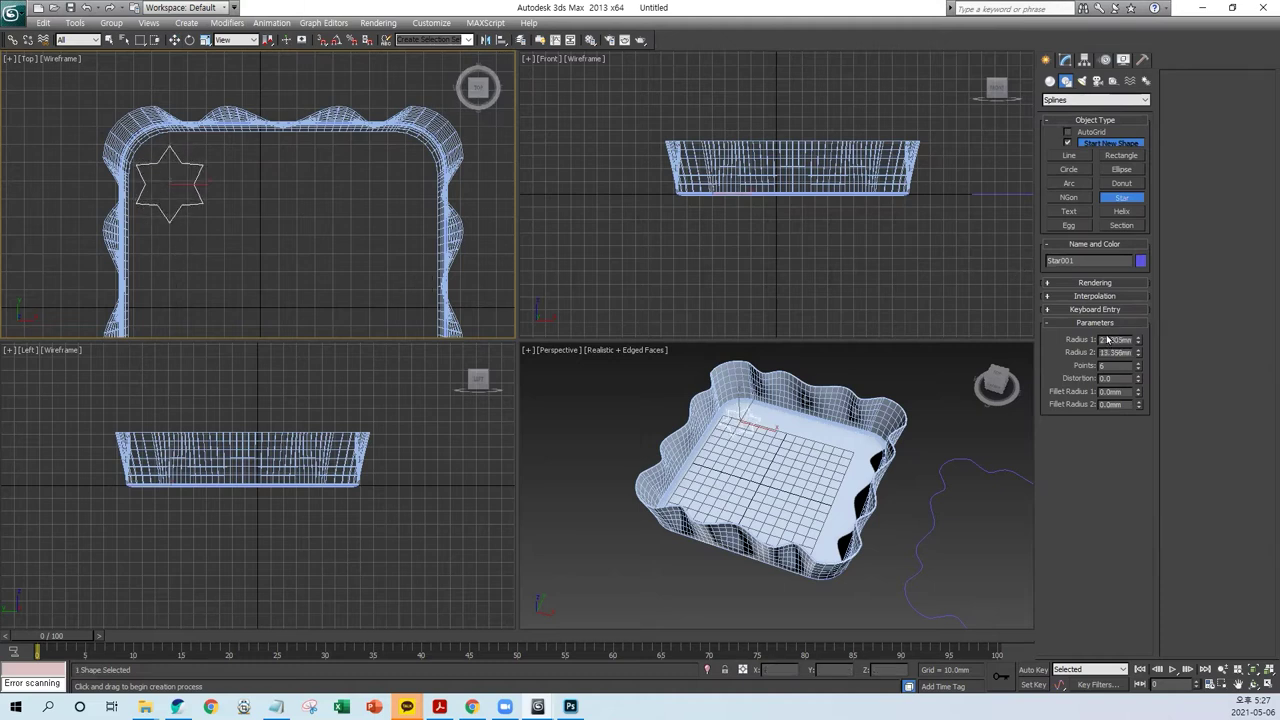
left_click_drag(1101, 340, 1183, 346)
type("10")
key("Tab")
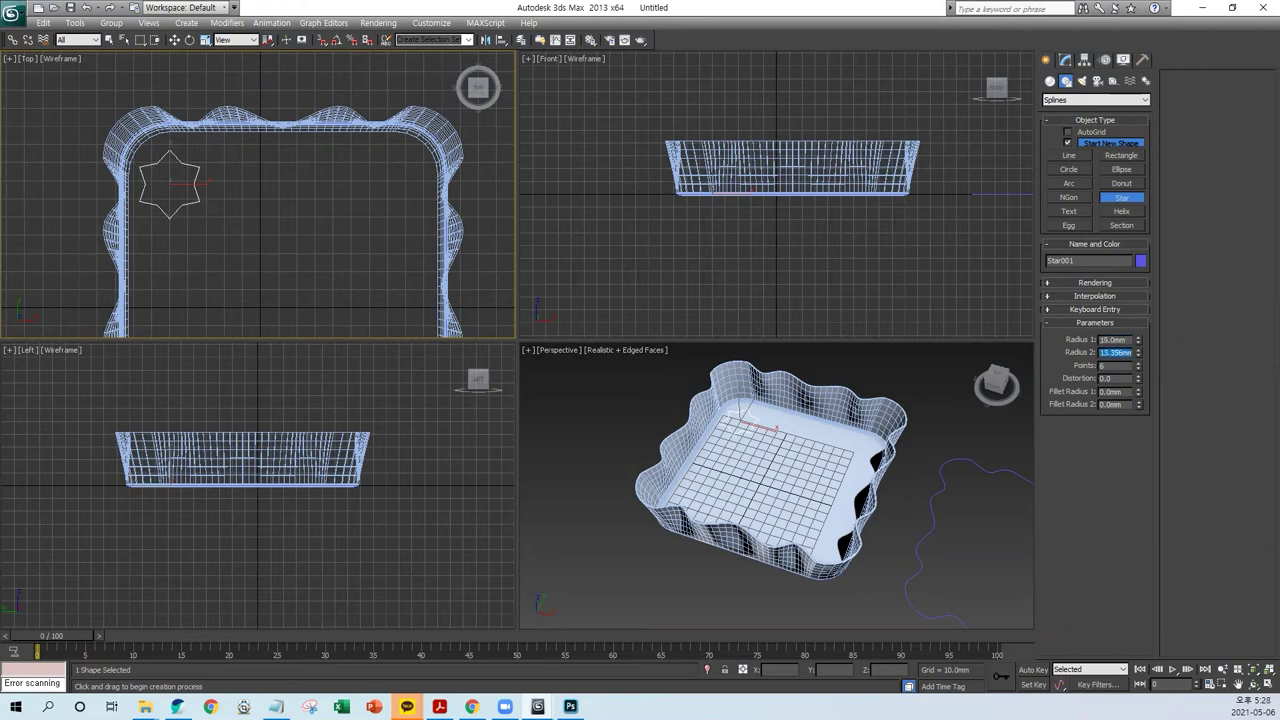
type("12")
key("Tab")
key("Tab")
key("Tab")
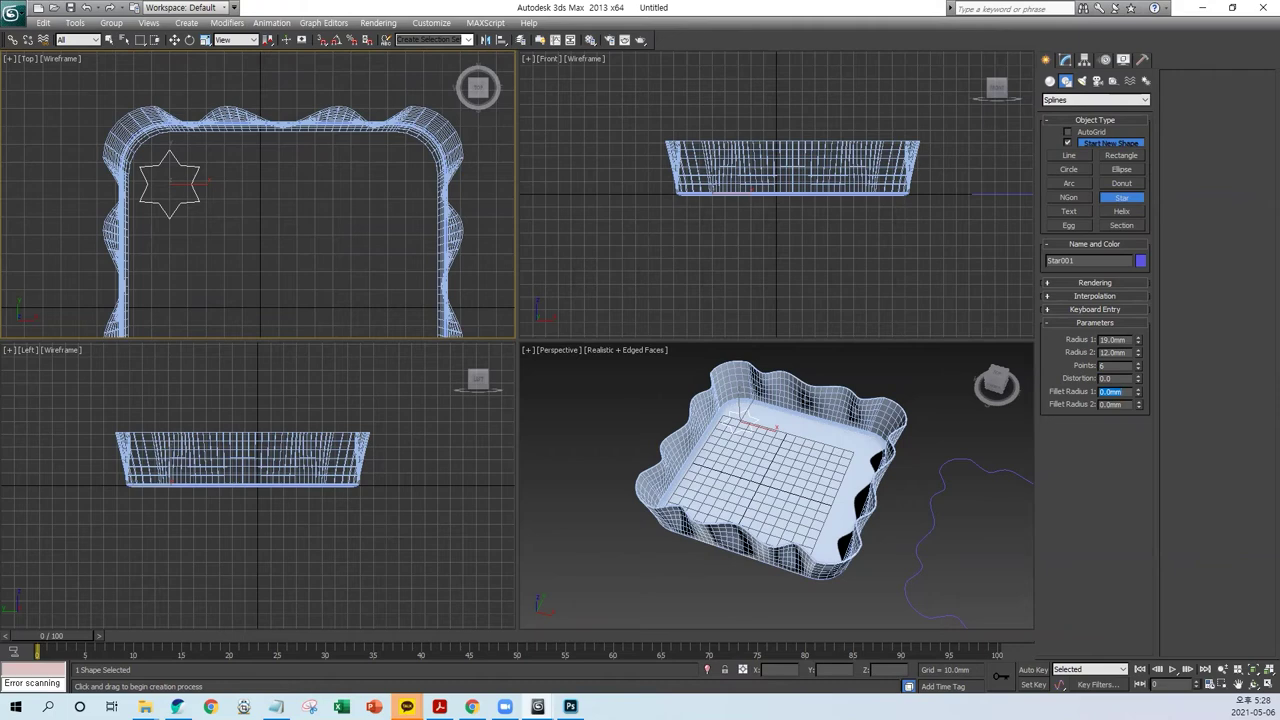
type("6")
key("Return")
scroll(229, 194, "up", 3)
scroll(270, 220, "up", 2)
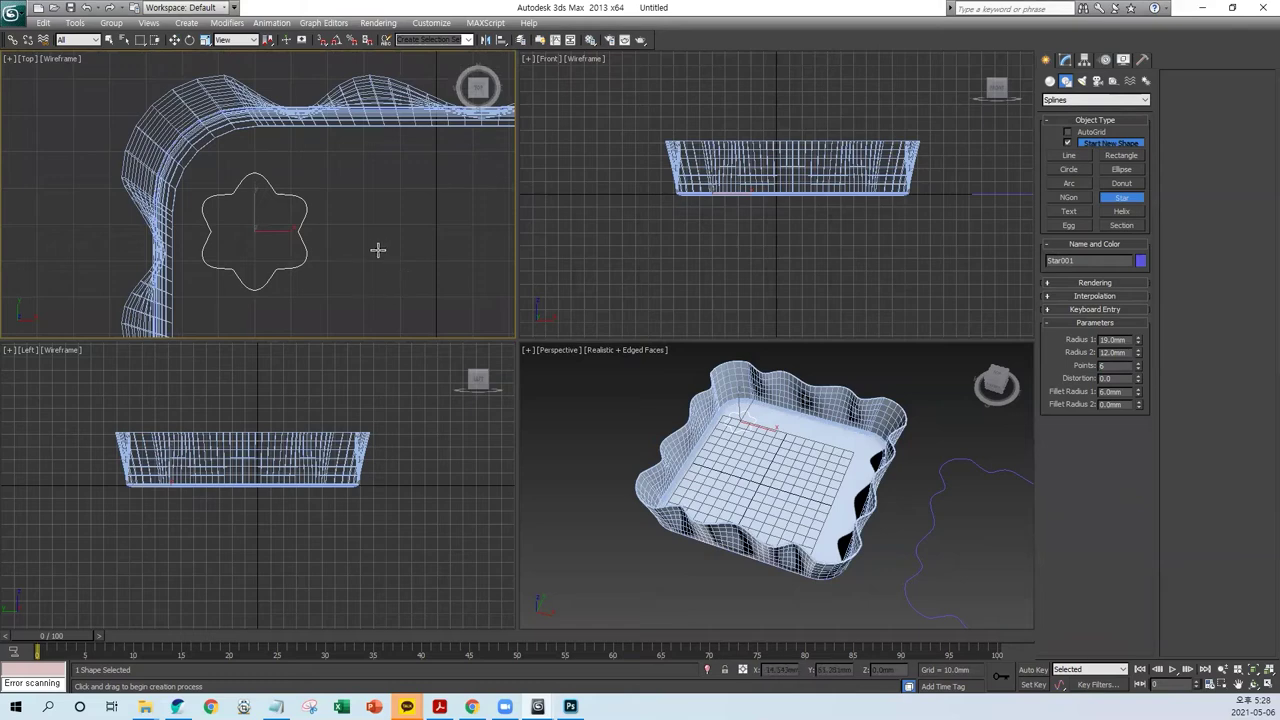
scroll(340, 248, "down", 3)
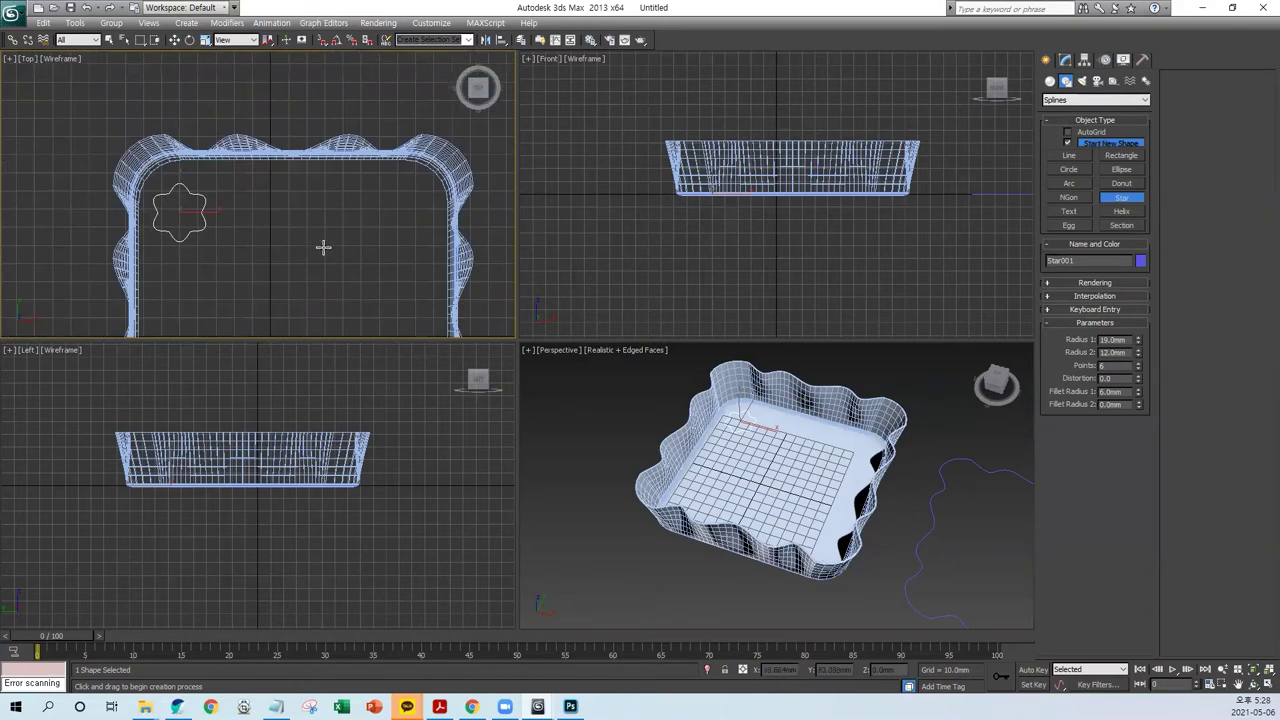
middle_click_drag(323, 247, 262, 238)
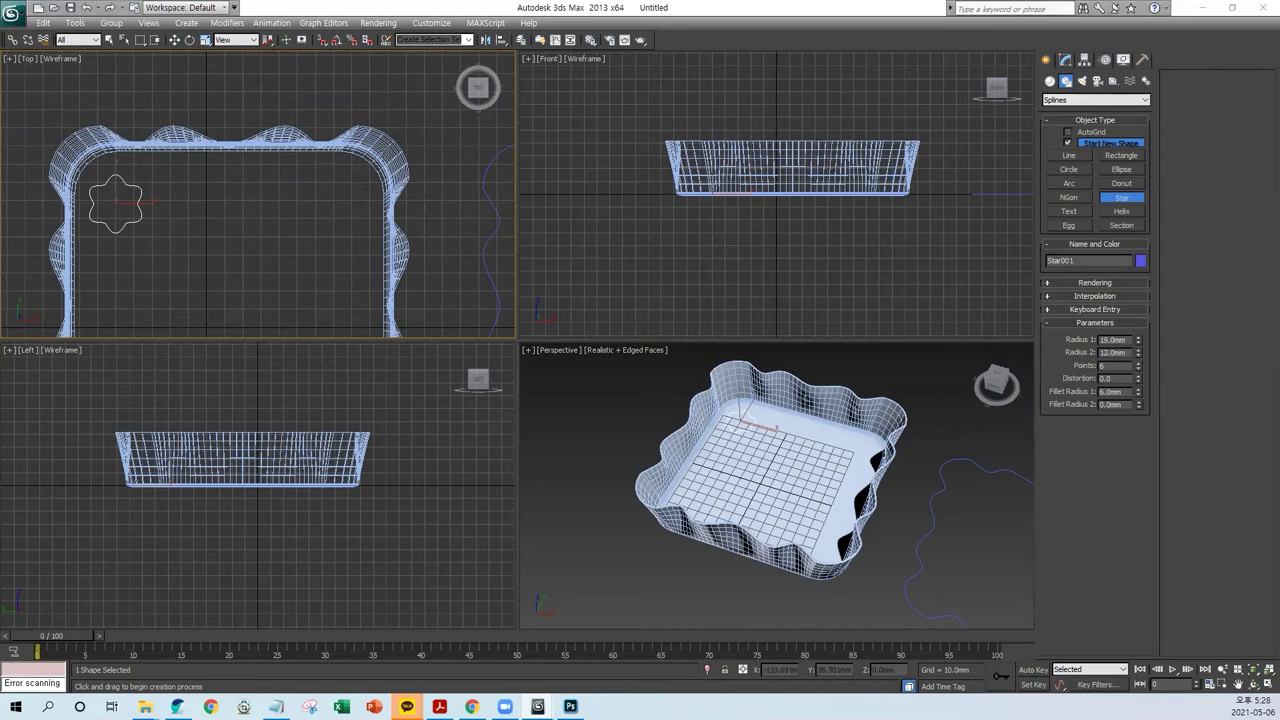
middle_click_drag(196, 248, 360, 245)
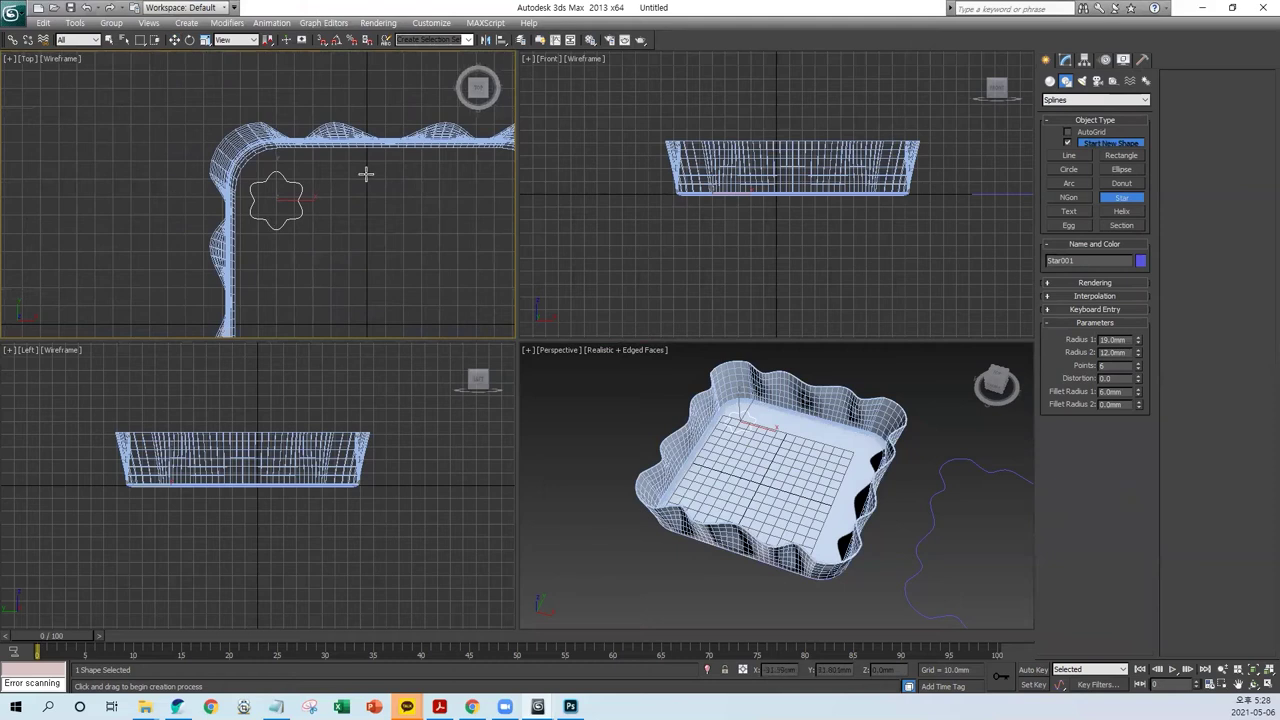
Step: Draw a short vertical two-point path line left of the star
left_click(1068, 156)
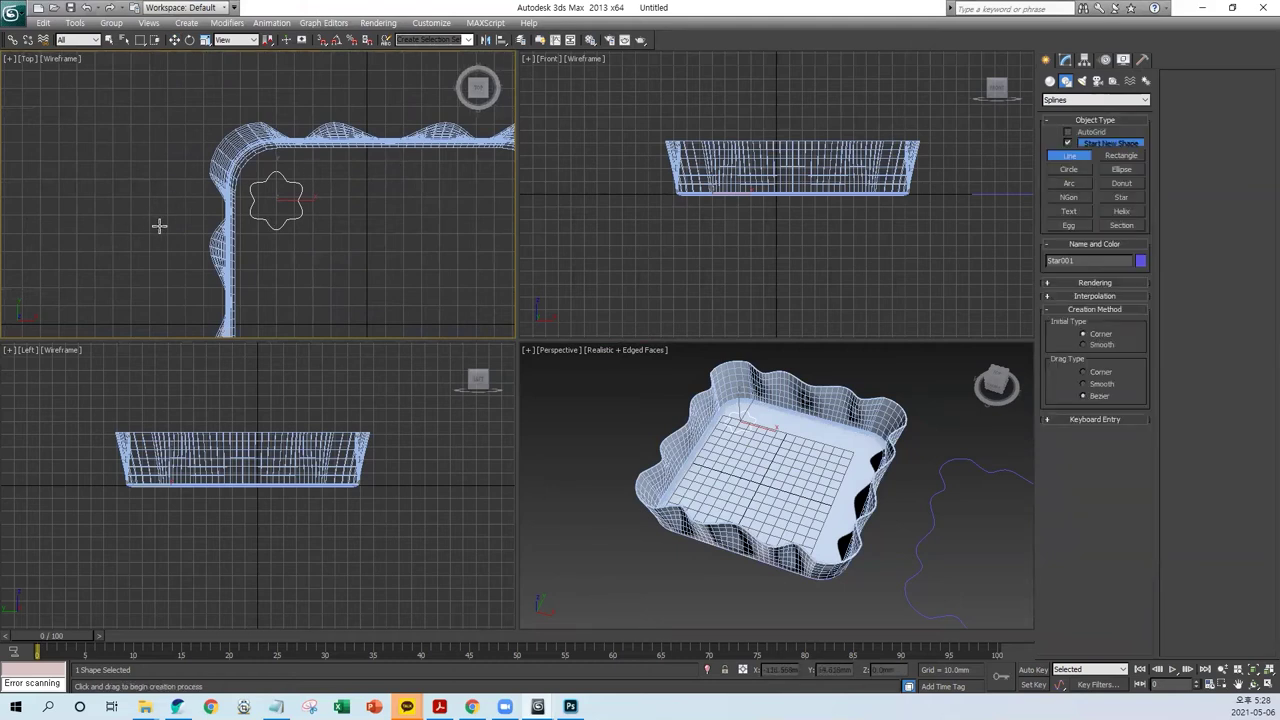
left_click_drag(166, 221, 167, 208)
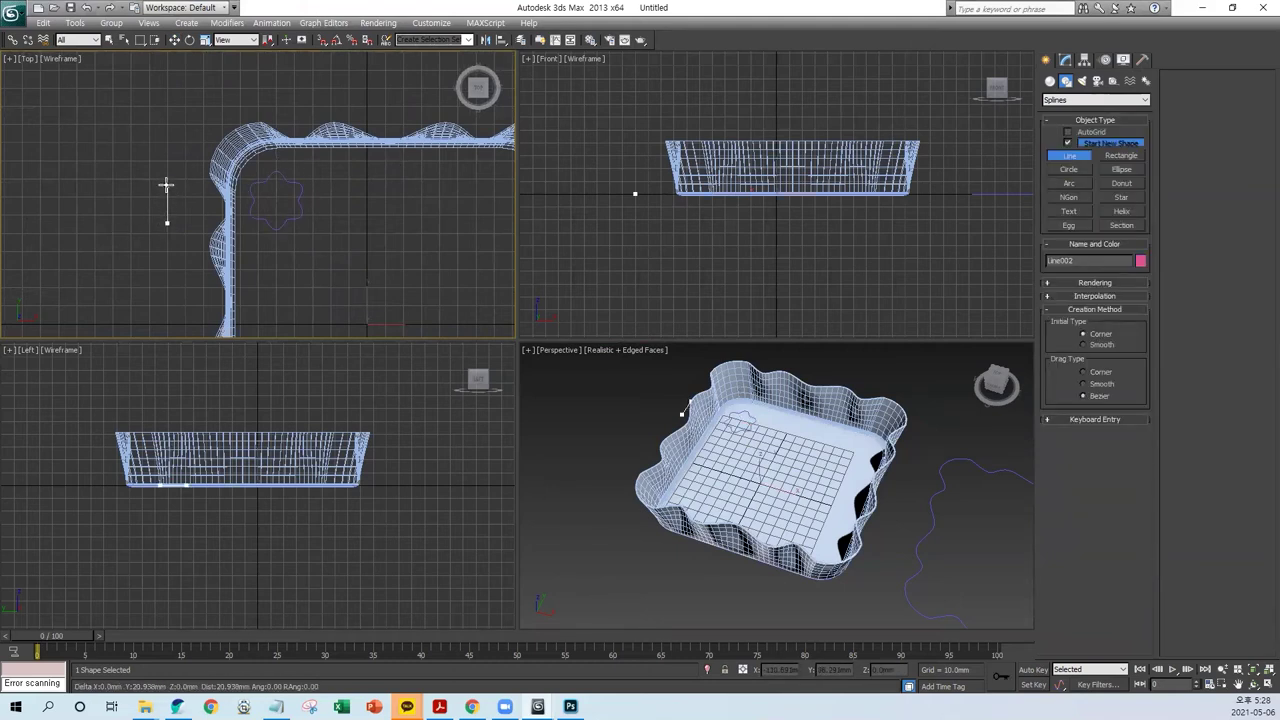
right_click(191, 137)
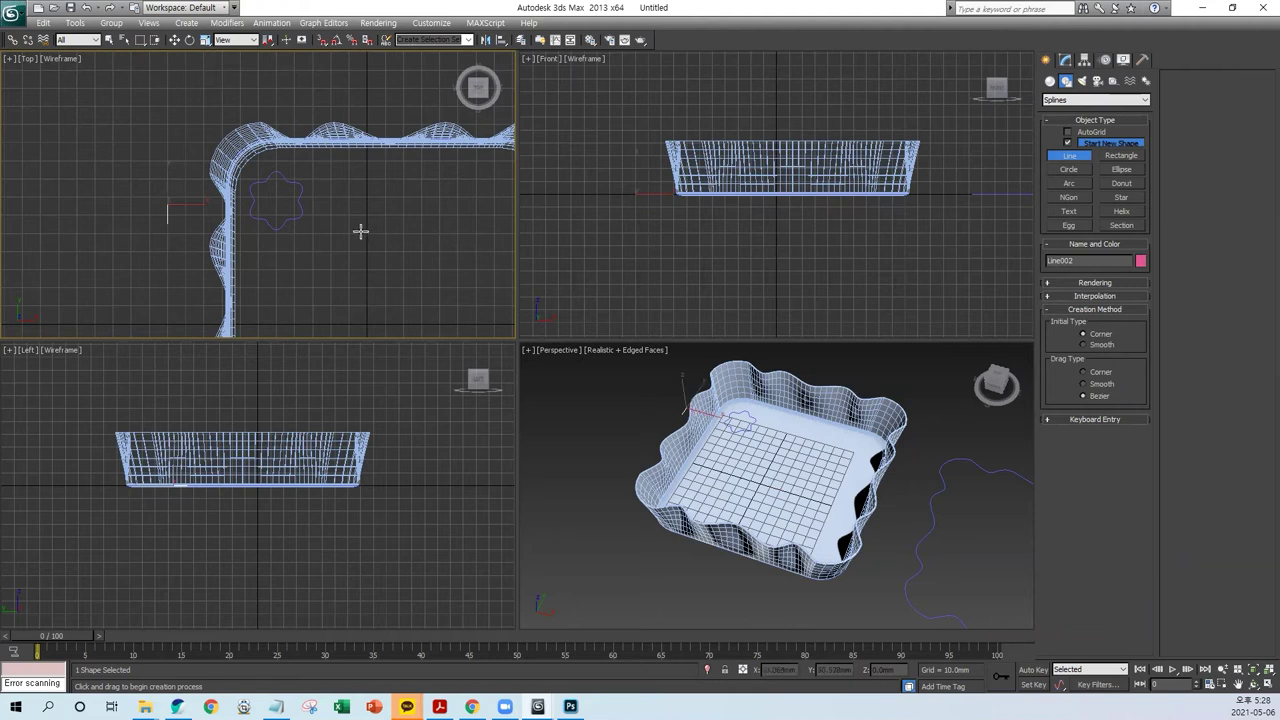
Step: Show the Compound Objects geometry types and select the star shape
left_click(1050, 80)
left_click(1096, 100)
left_click(1090, 134)
left_click(174, 40)
left_click(267, 177)
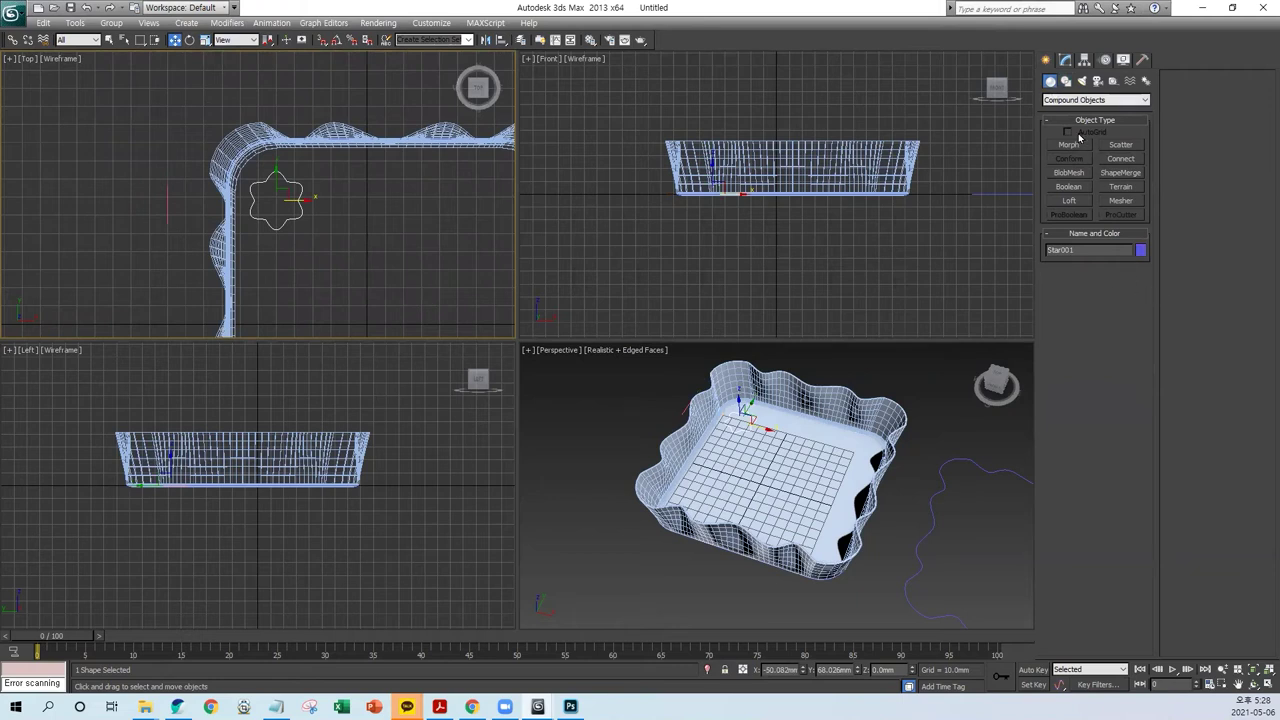
Step: Loft the star using the short line as its path, creating Loft002
left_click(1068, 201)
left_click(1133, 285)
left_click(1077, 287)
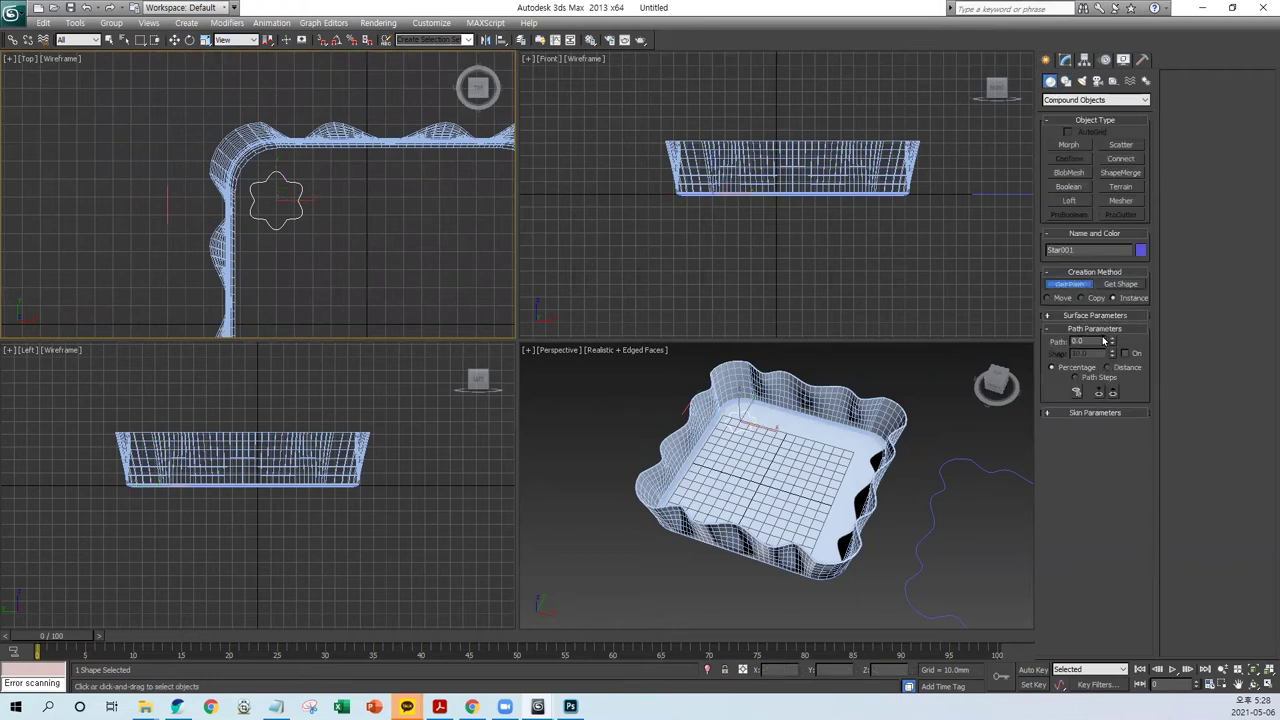
left_click(168, 203)
middle_click_drag(750, 470, 795, 500, "alt")
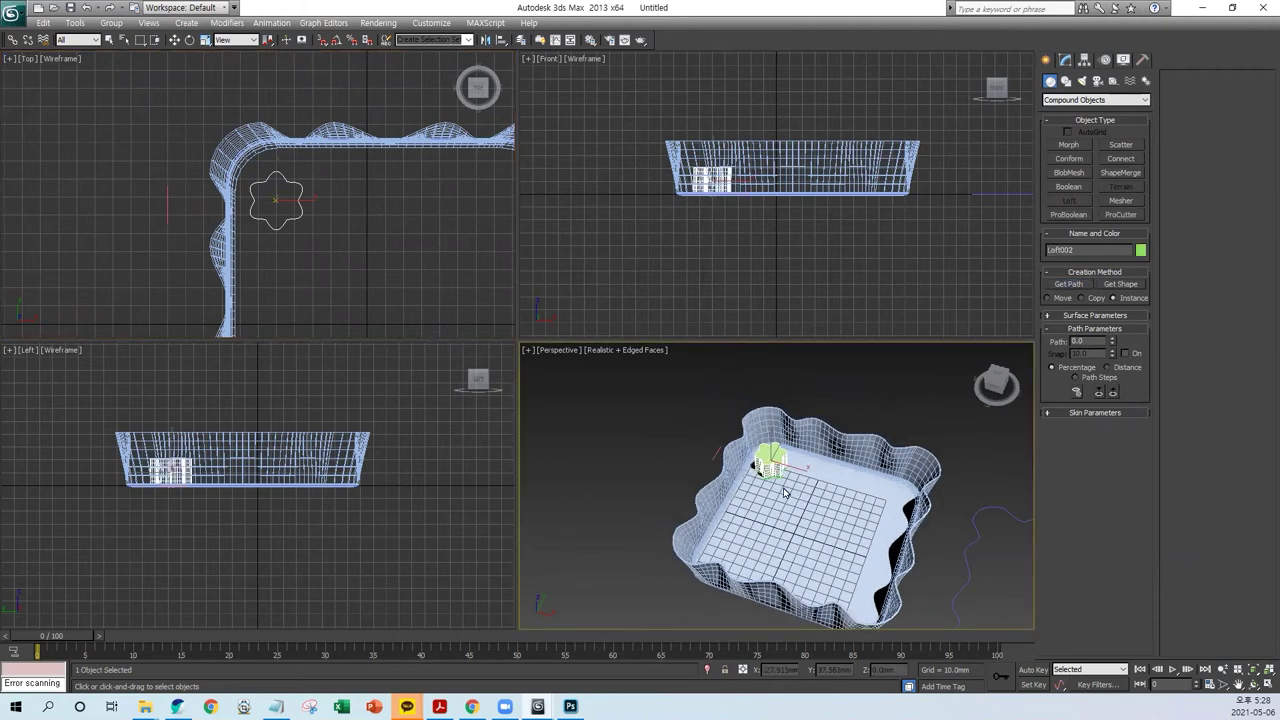
scroll(795, 500, "up", 3)
scroll(780, 480, "up", 3)
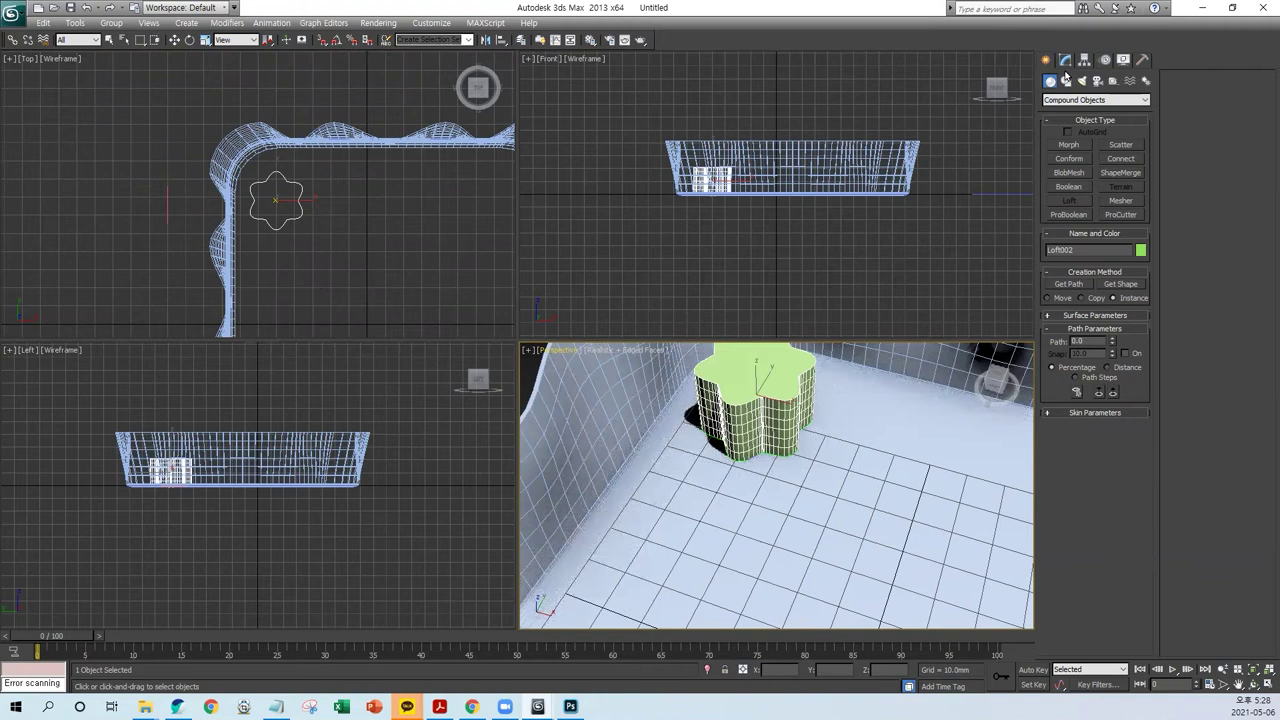
Step: Exit loft creation and select the path line
left_click(174, 40)
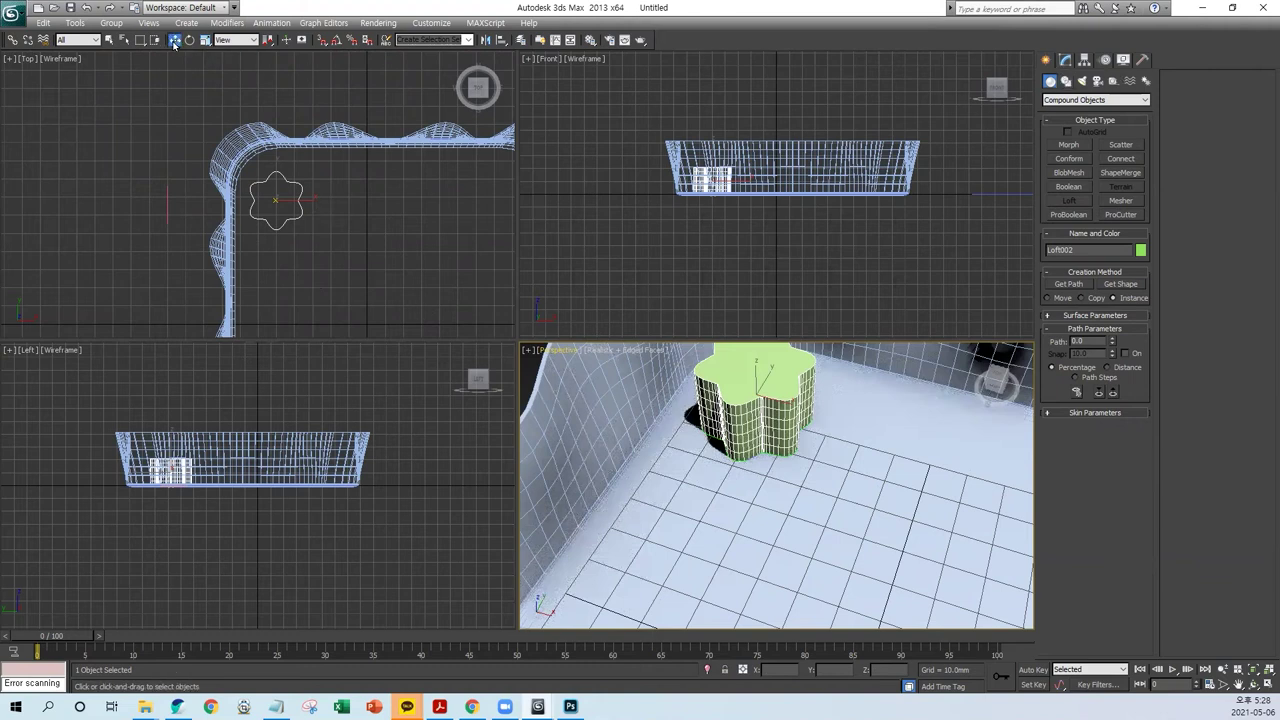
left_click(168, 204)
left_click(1066, 83)
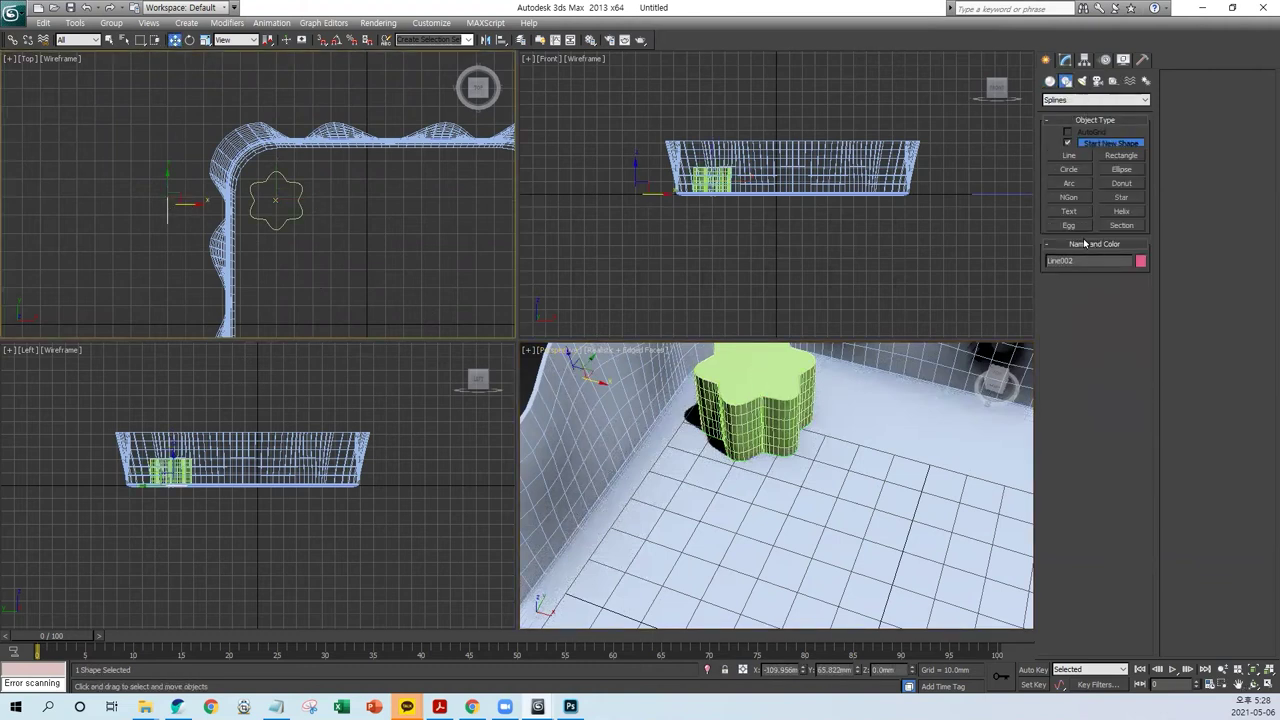
Step: Move the path line's end vertex upward to lengthen it, then select Loft002
left_click(1066, 60)
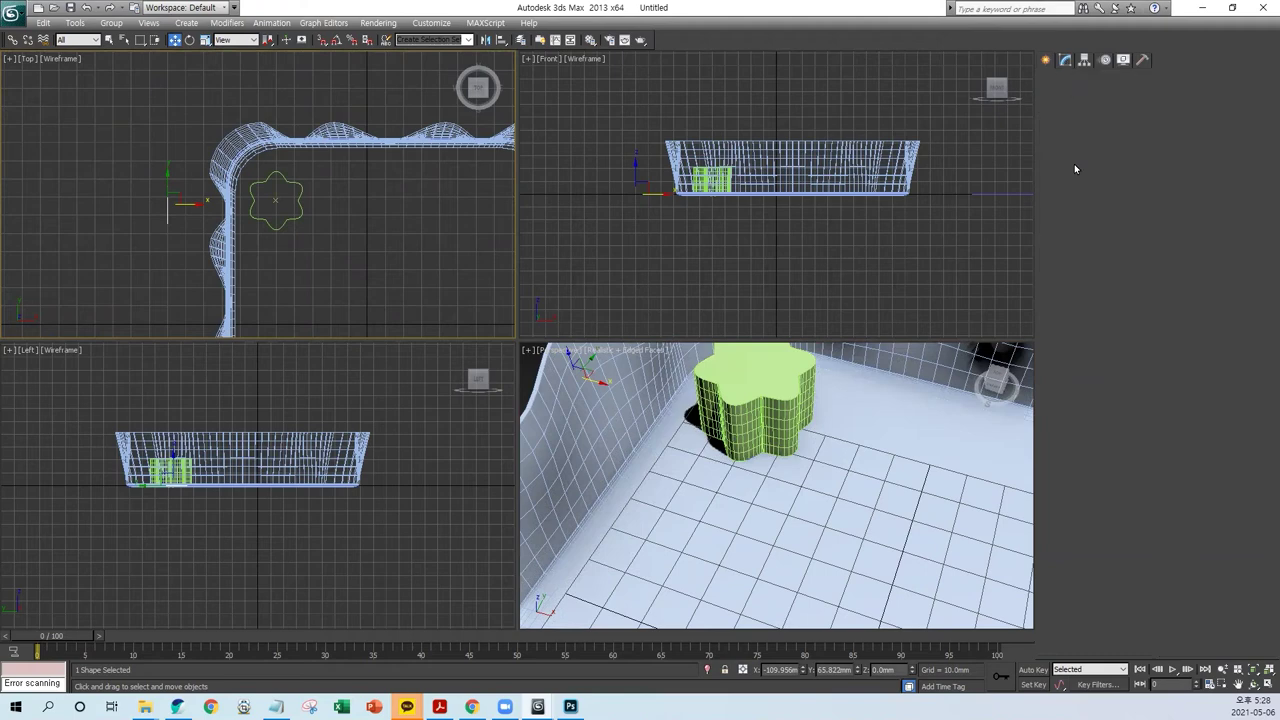
left_click(1080, 344)
middle_click_drag(311, 239, 399, 239)
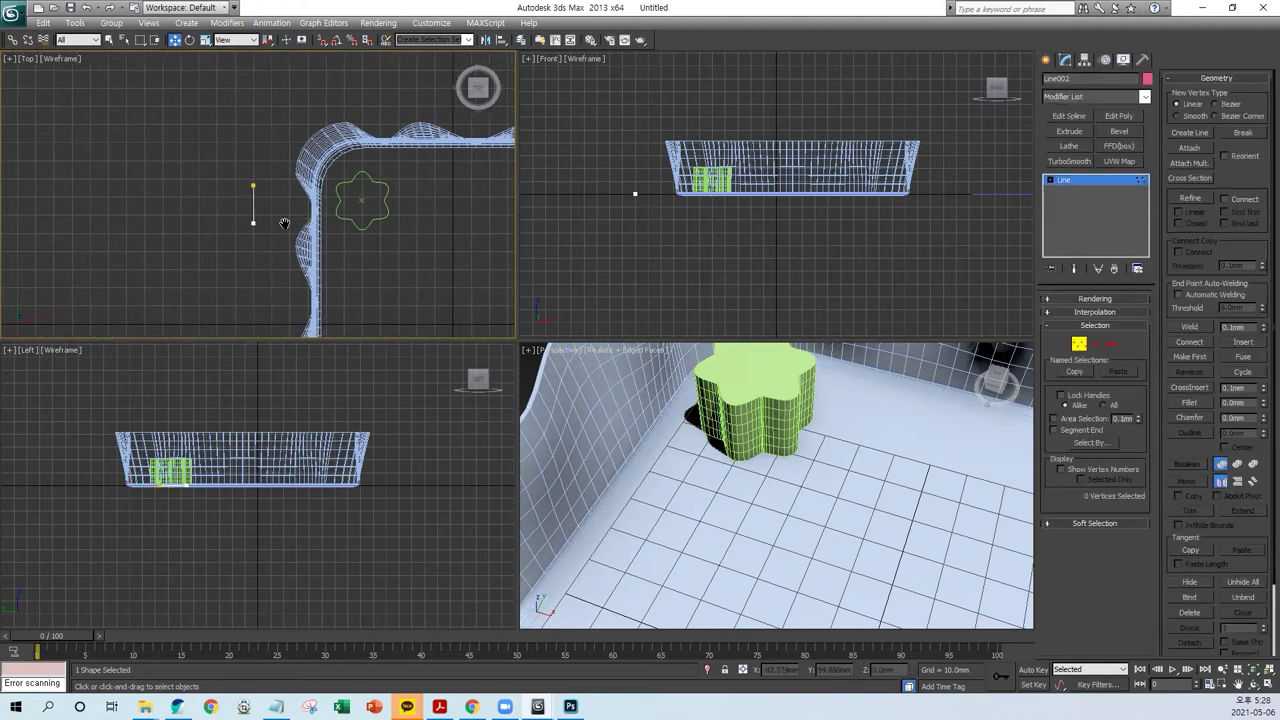
scroll(223, 151, "up", 3)
left_click_drag(267, 180, 253, 147)
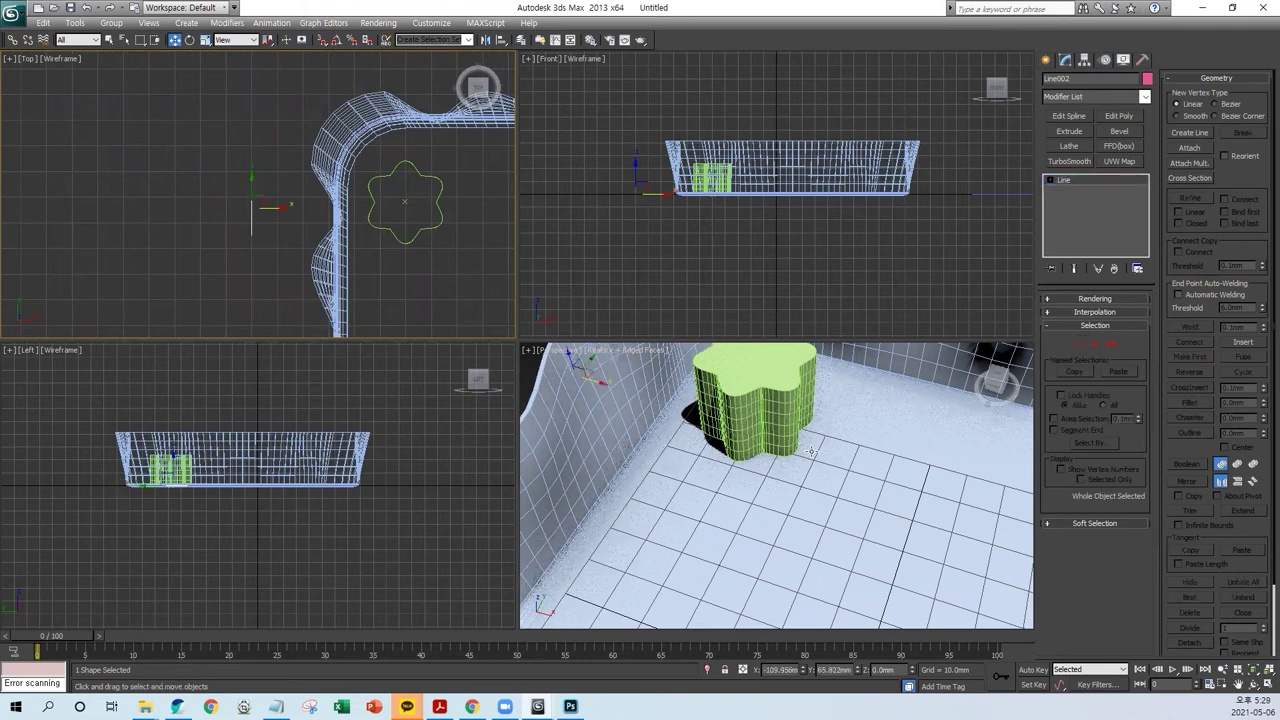
middle_click_drag(626, 354, 700, 440, "alt")
left_click(718, 450)
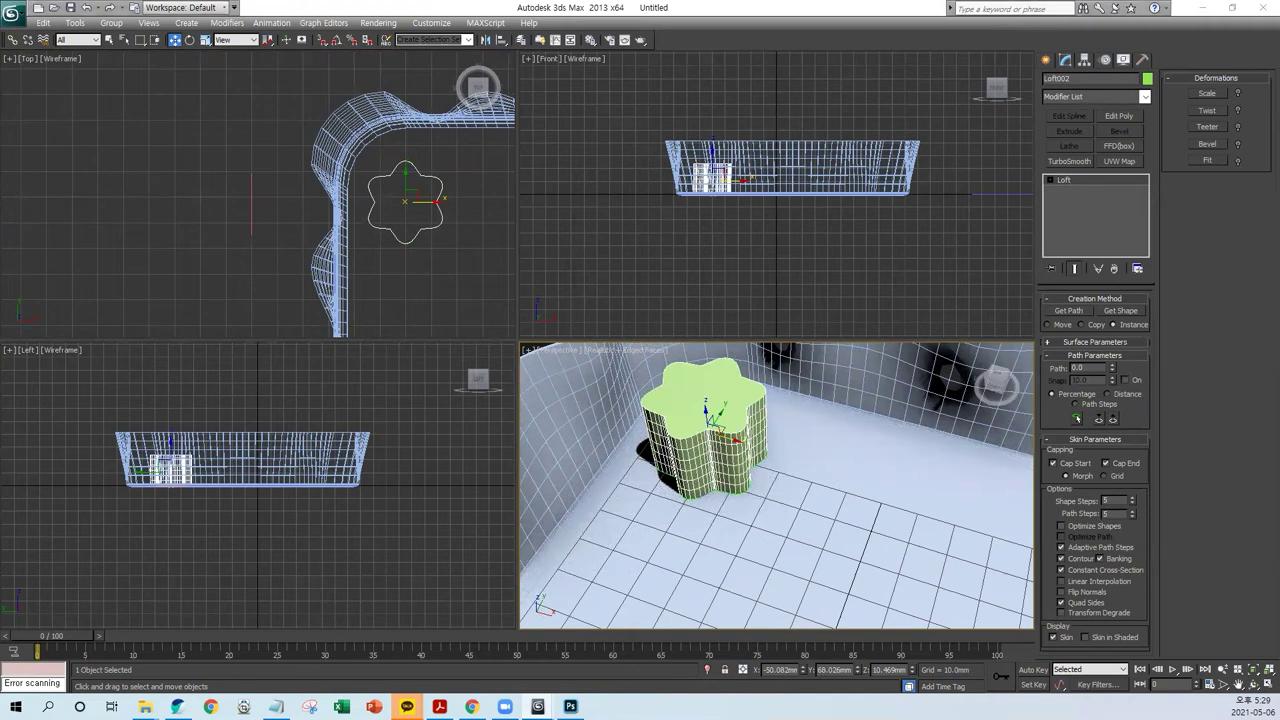
Step: Insert a control point on the Scale Deformation curve and fit the curve in view
left_click(1209, 93)
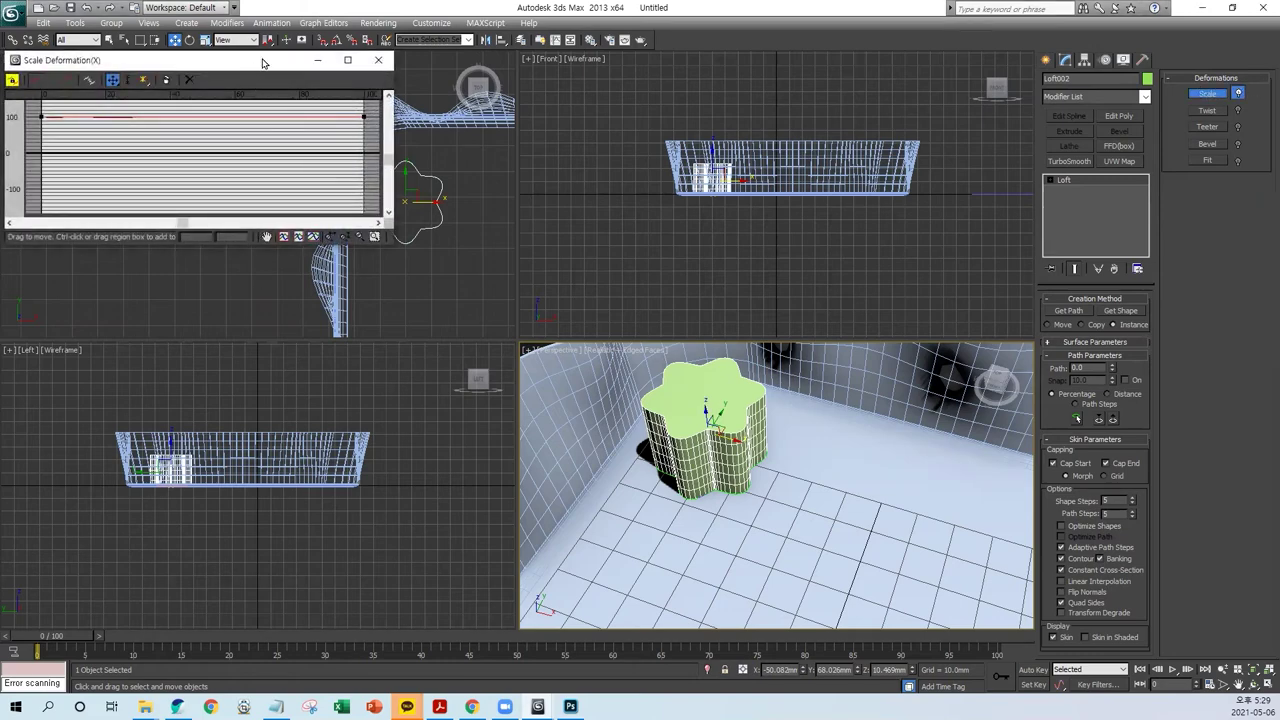
left_click_drag(266, 61, 882, 104)
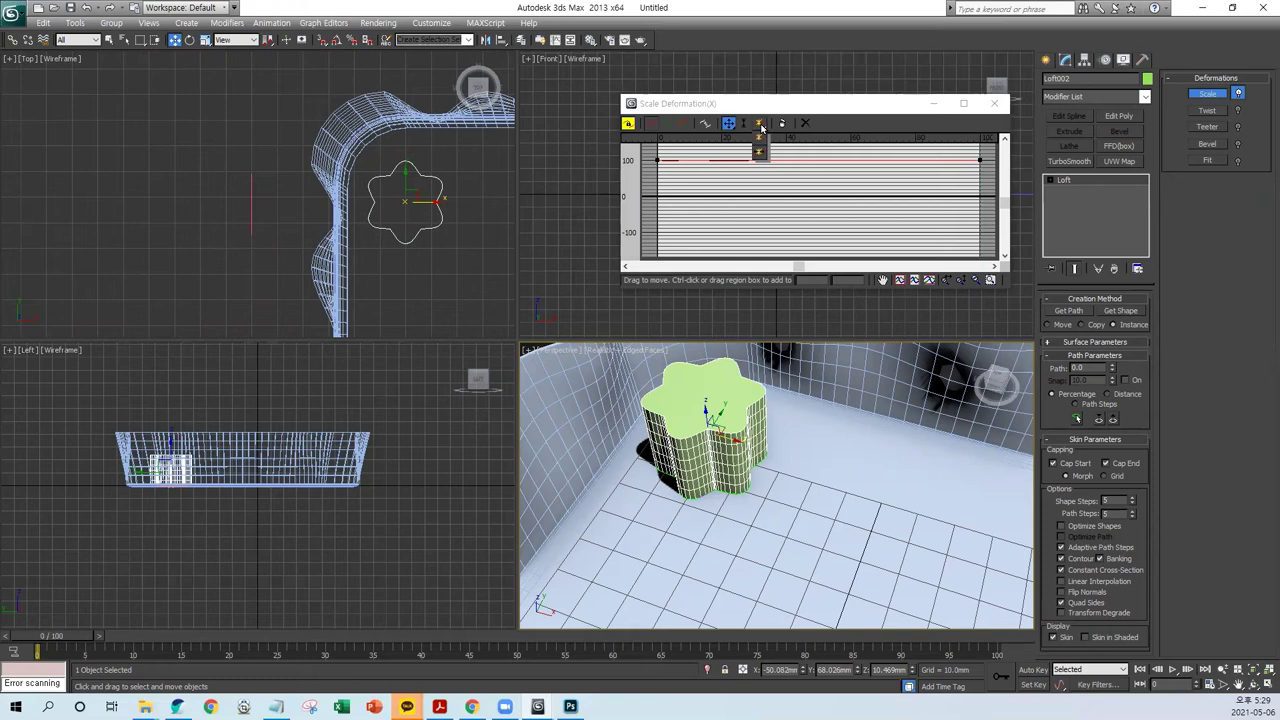
left_click(760, 122)
left_click(743, 159)
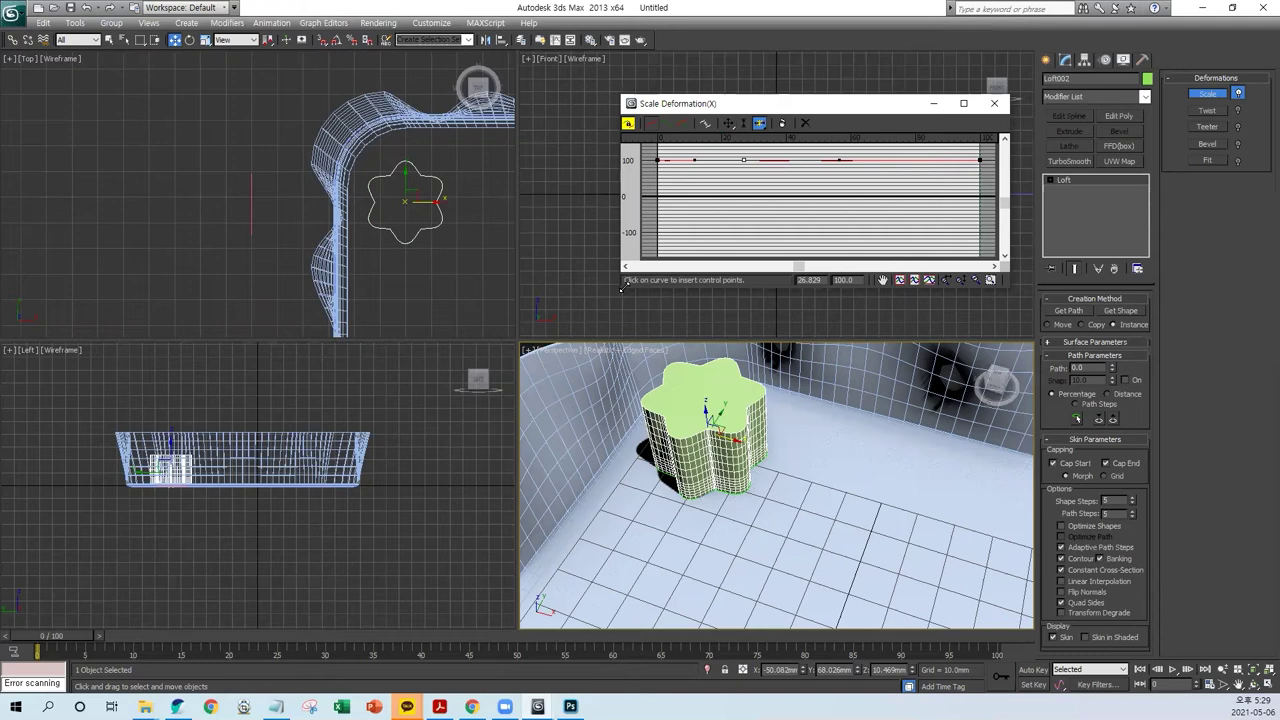
left_click_drag(622, 285, 177, 510)
left_click(900, 505)
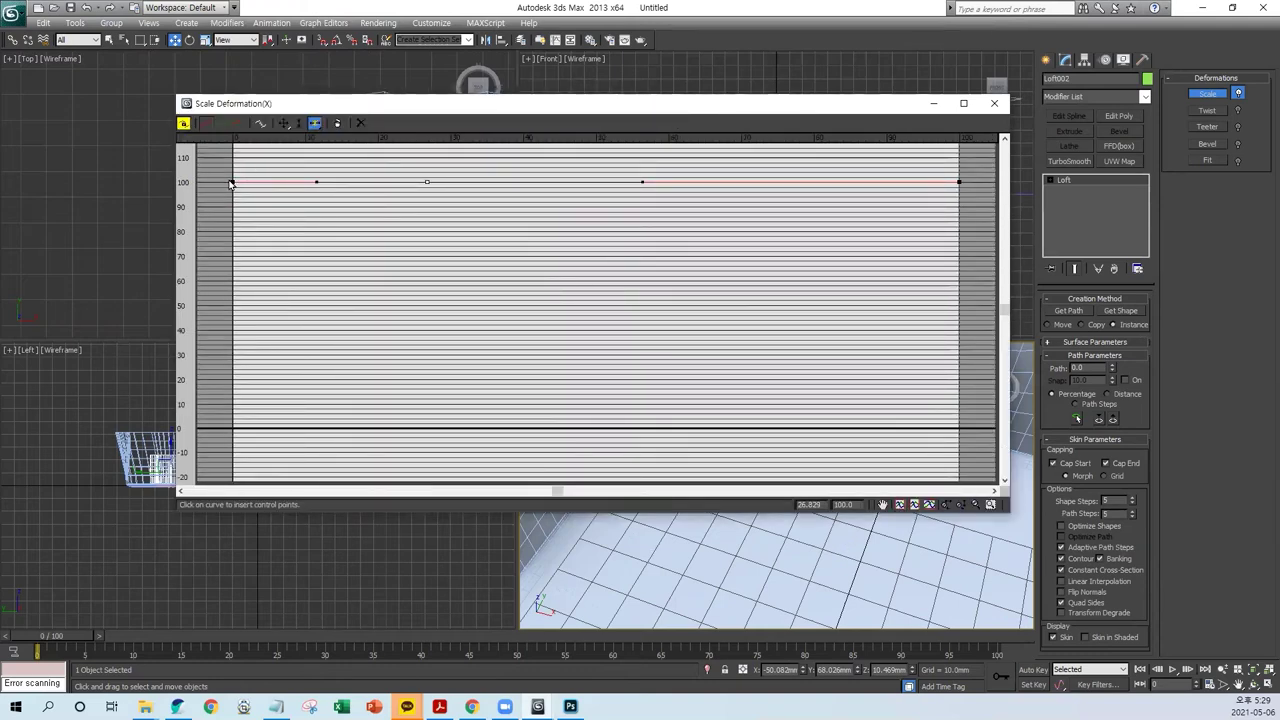
left_click_drag(352, 105, 303, 22)
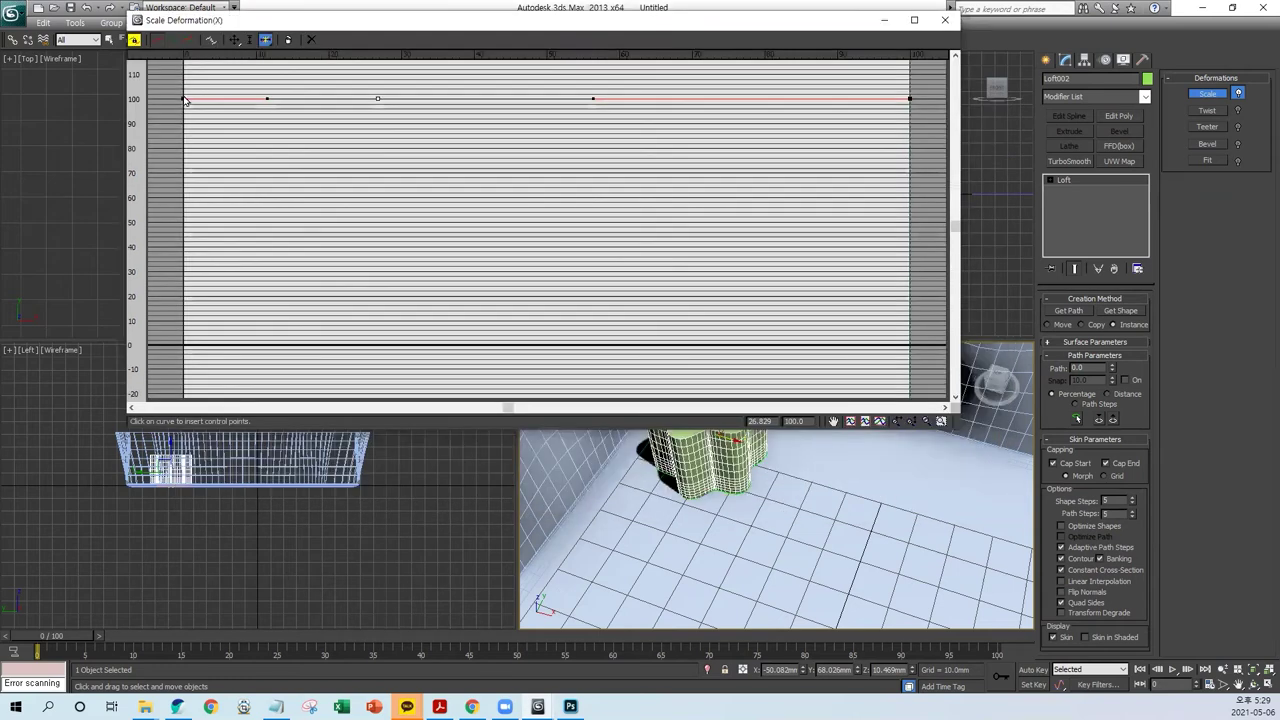
Step: Drag the Scale curve's start to about 75% and its end down to 0
left_click(234, 39)
mouse_move(172, 86)
left_mouse_down()
mouse_move(200, 122)
mouse_move(184, 158)
left_mouse_up()
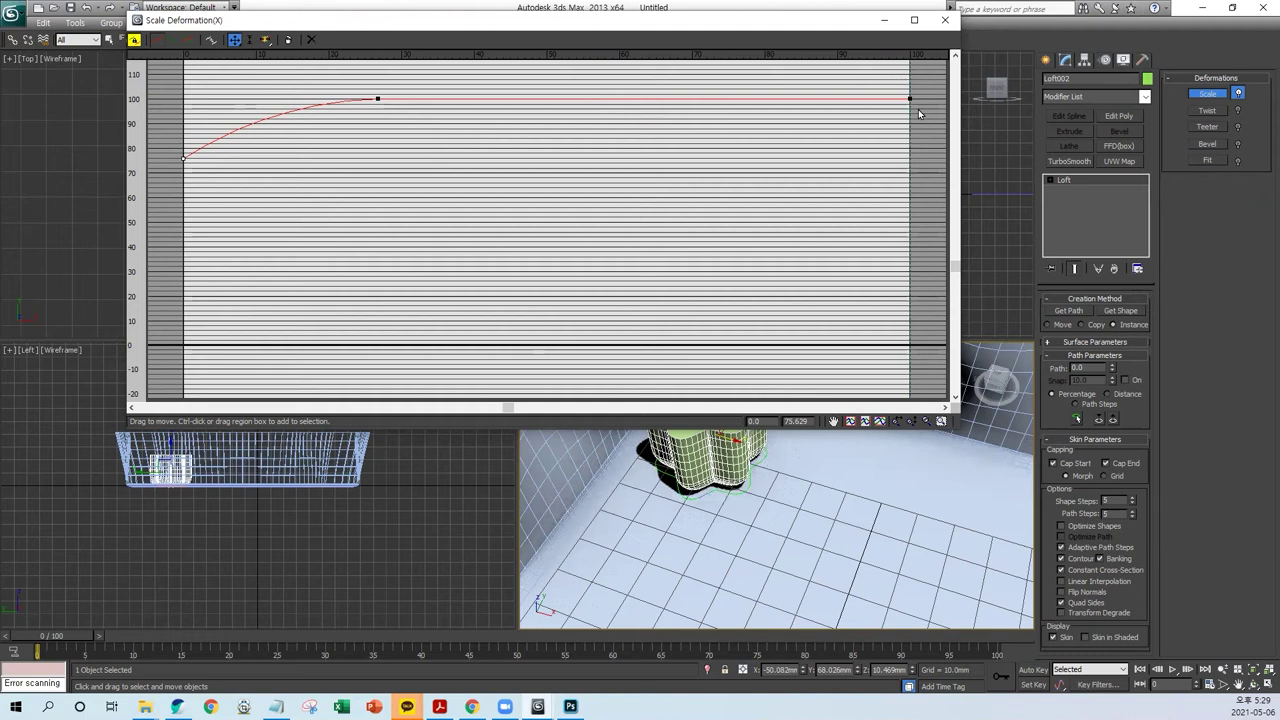
left_click_drag(909, 99, 903, 343)
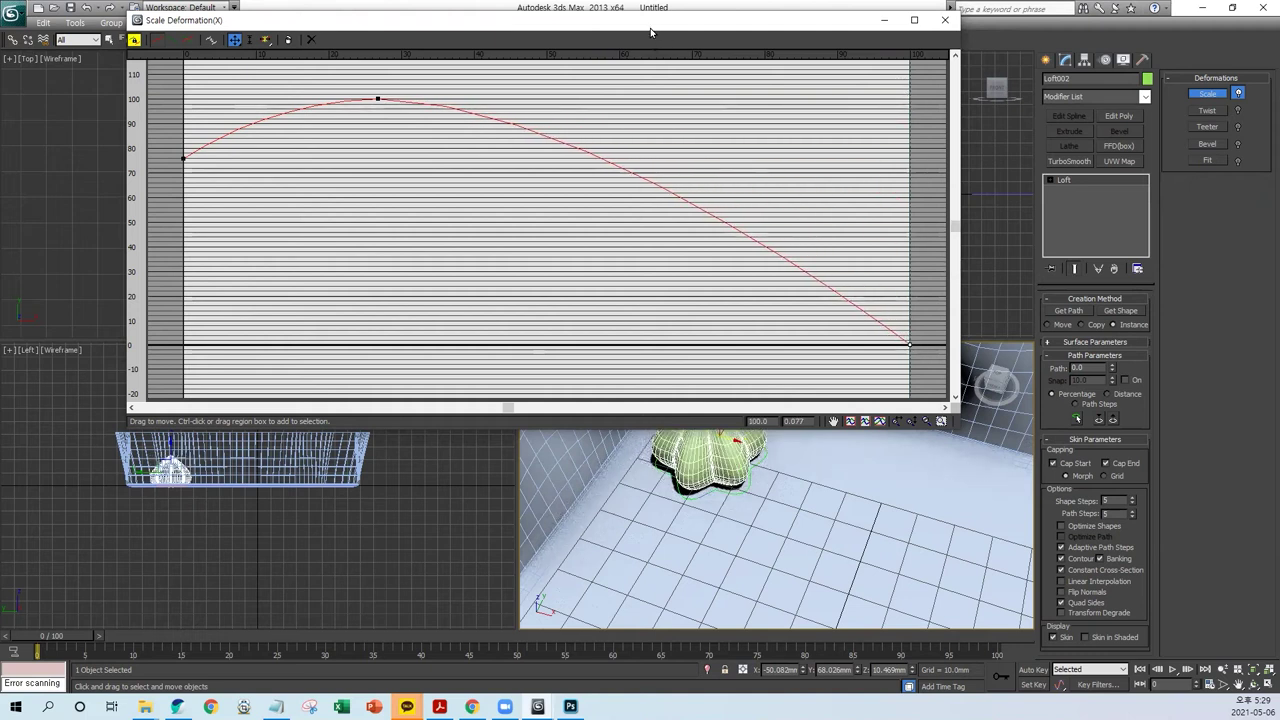
left_click_drag(650, 32, 747, 103)
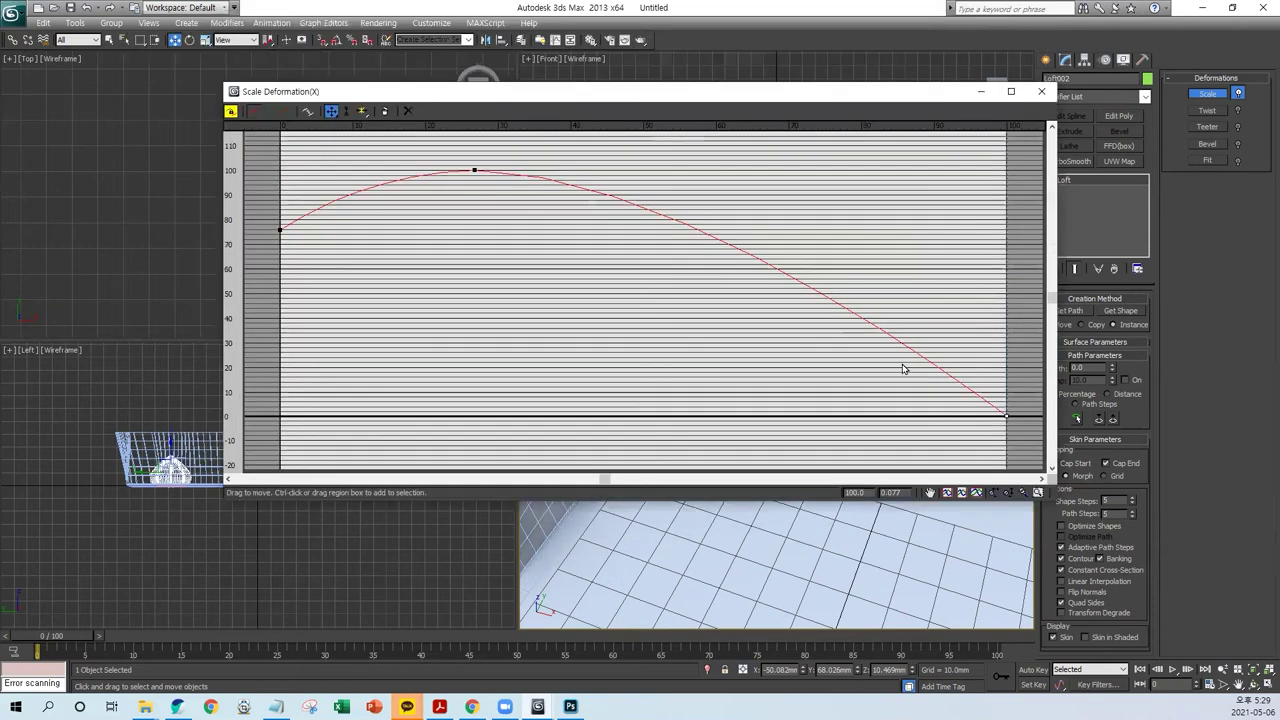
left_click(1040, 91)
Step: Set the Twist Deformation curve's end point to 180, twisting from 0 to 180
left_click(1208, 110)
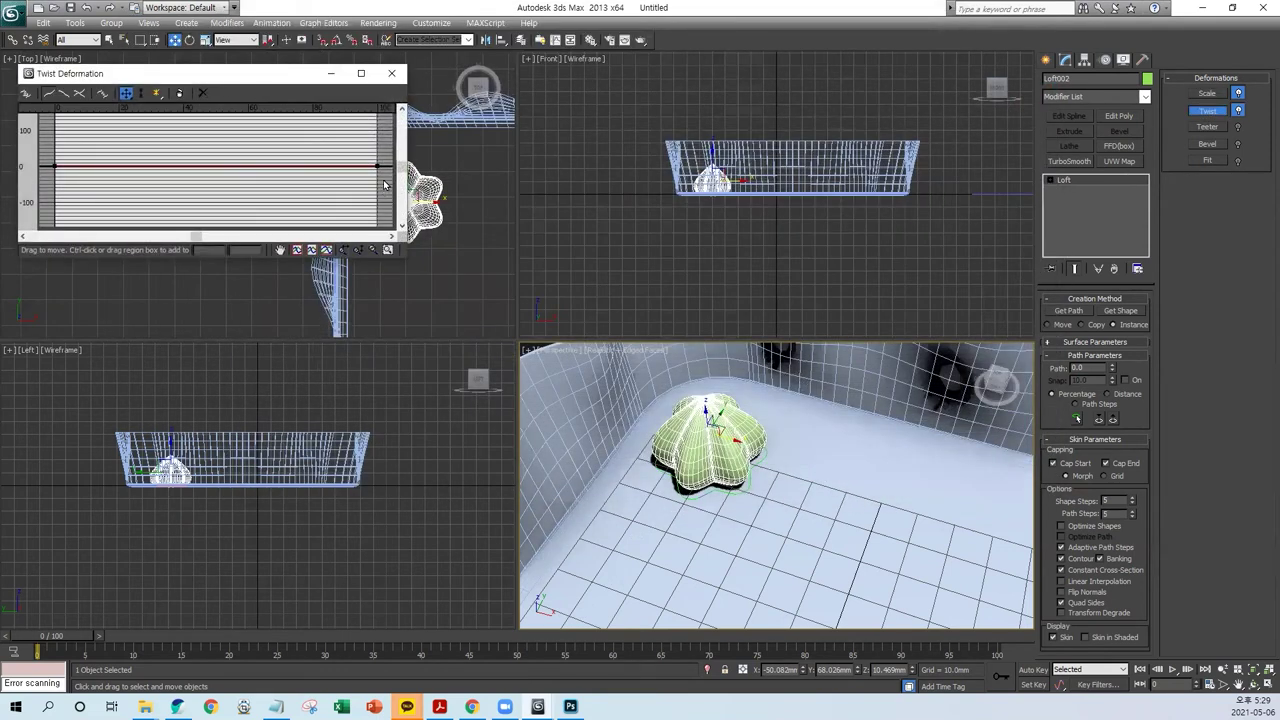
left_click(378, 166)
left_click_drag(378, 166, 378, 130)
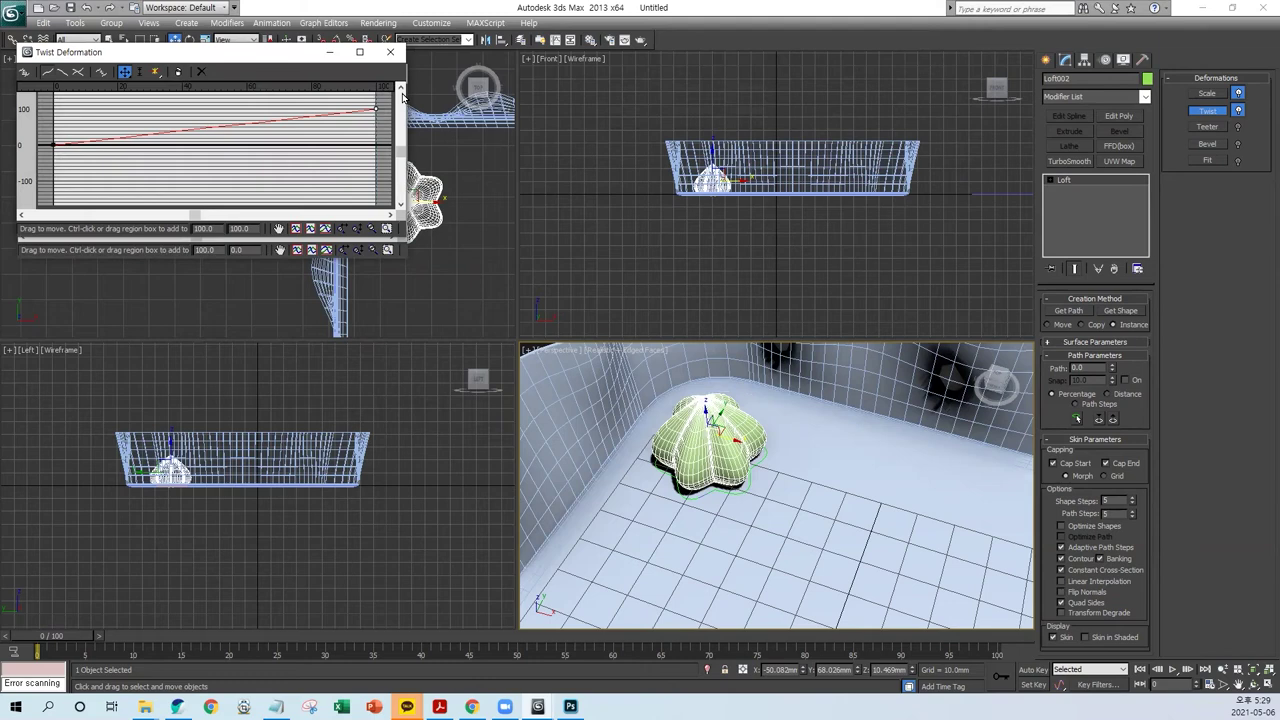
left_click(371, 163)
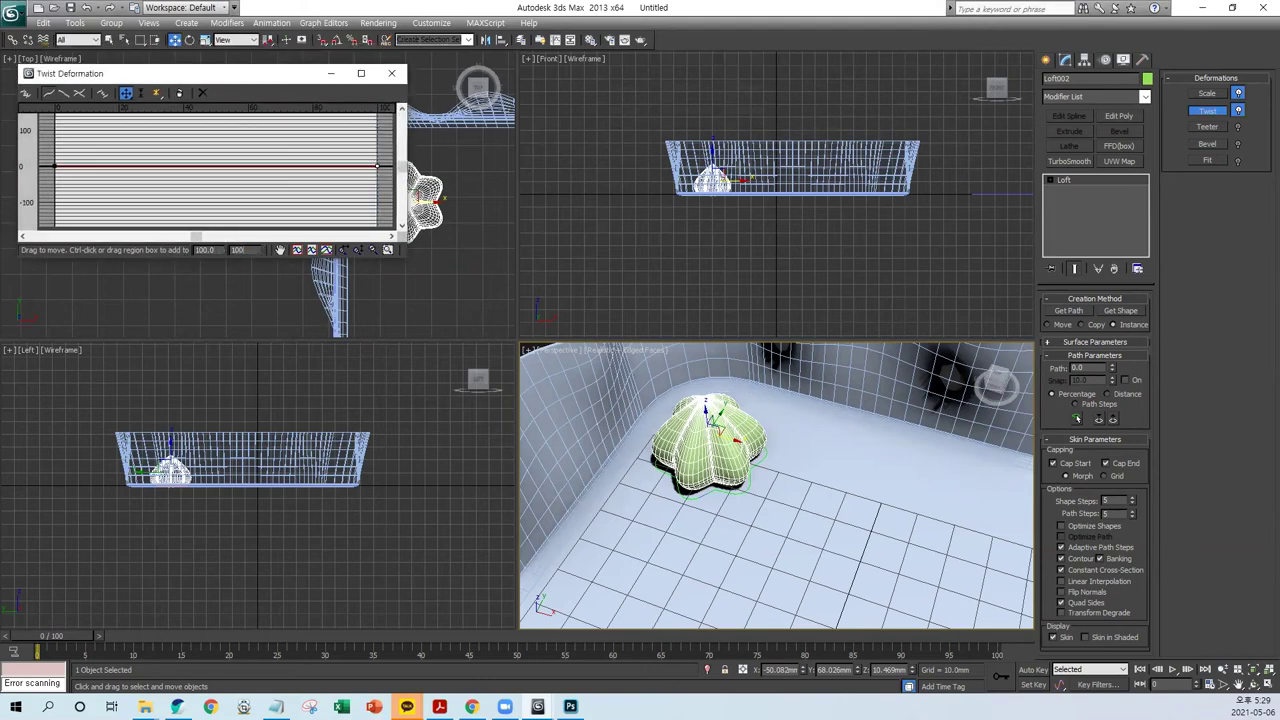
key("Return")
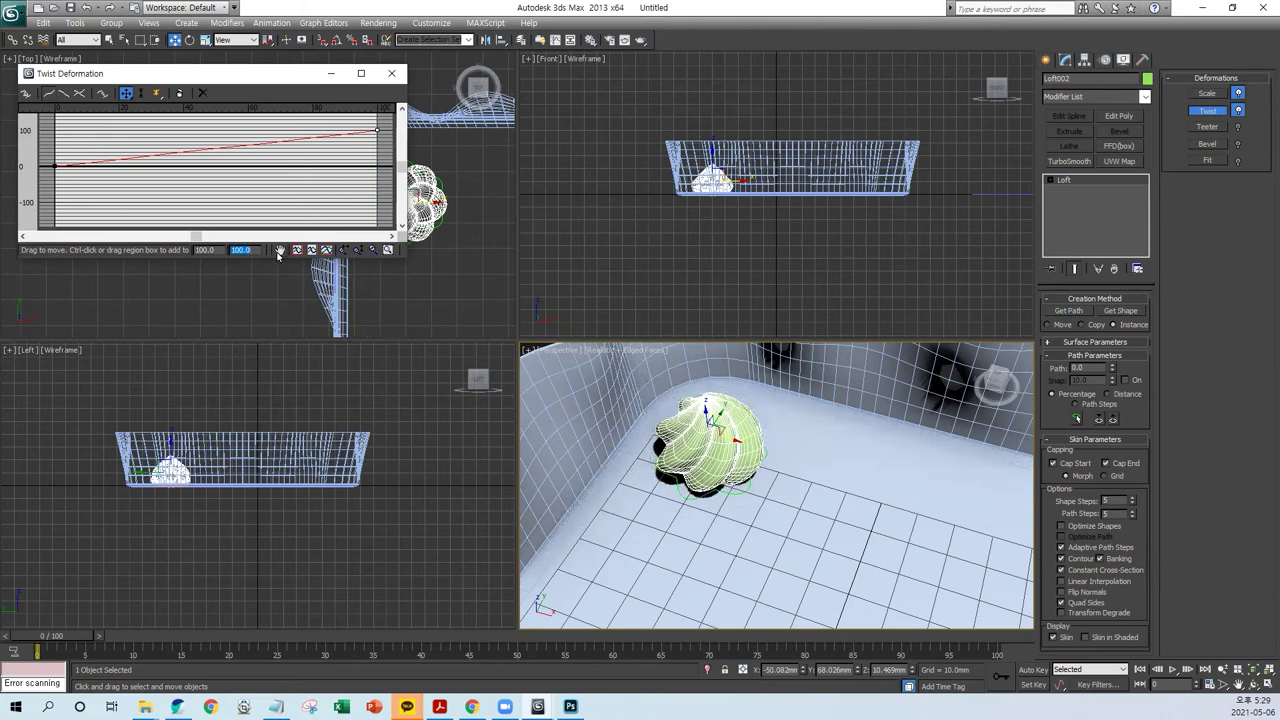
type("180")
key("Return")
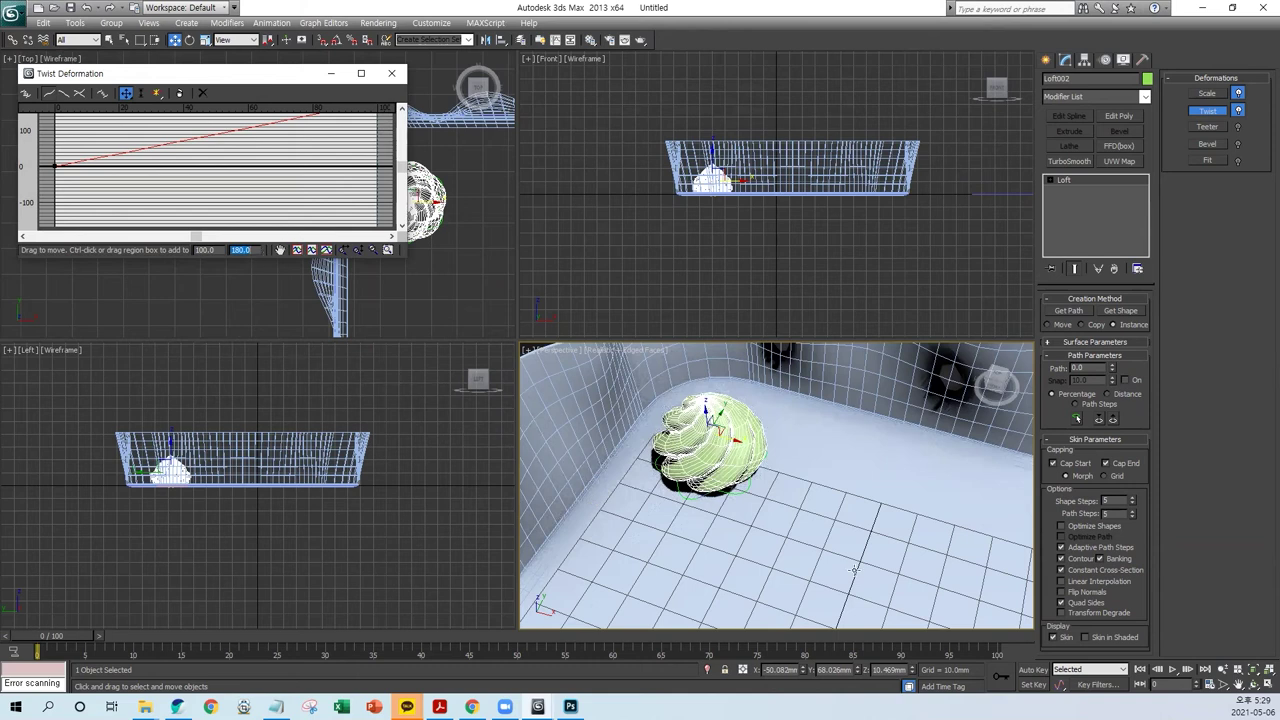
type("1")
key("Return")
Step: Set Loft002's Skin Parameters to Shape Steps 10 and Path Steps 20
left_click(391, 73)
scroll(772, 525, "up", 3)
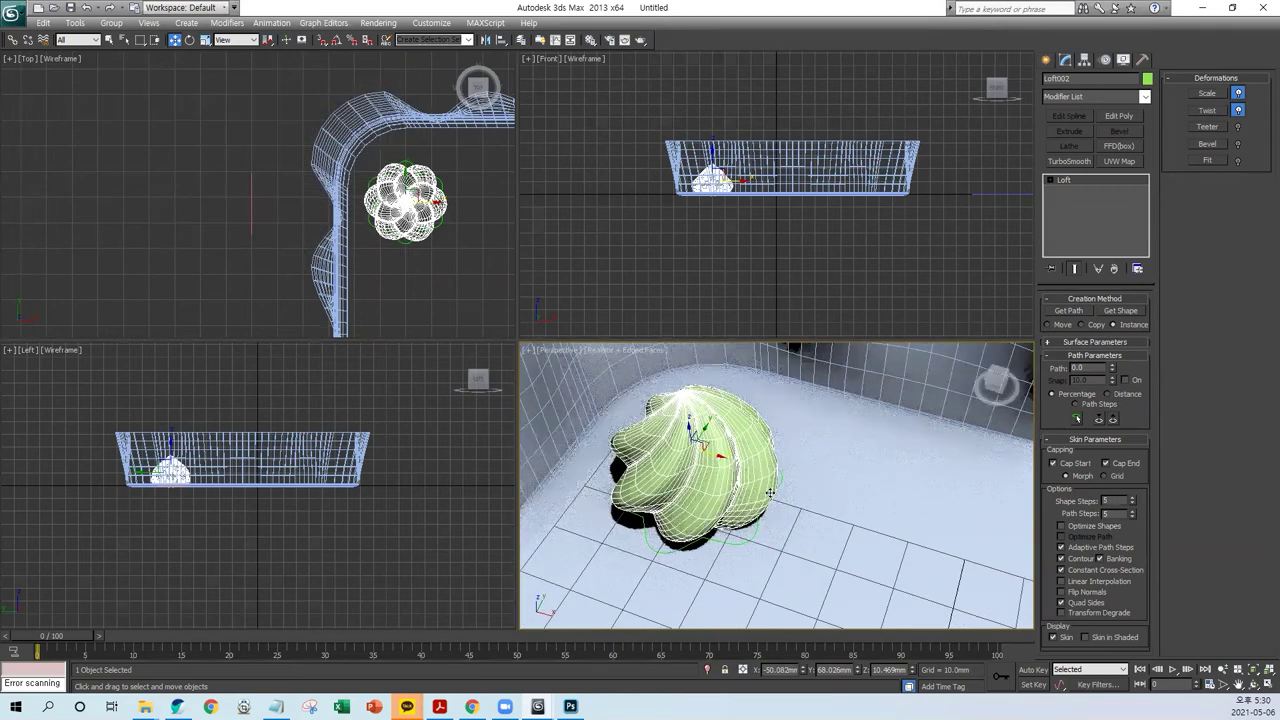
middle_click_drag(737, 513, 750, 519, "alt")
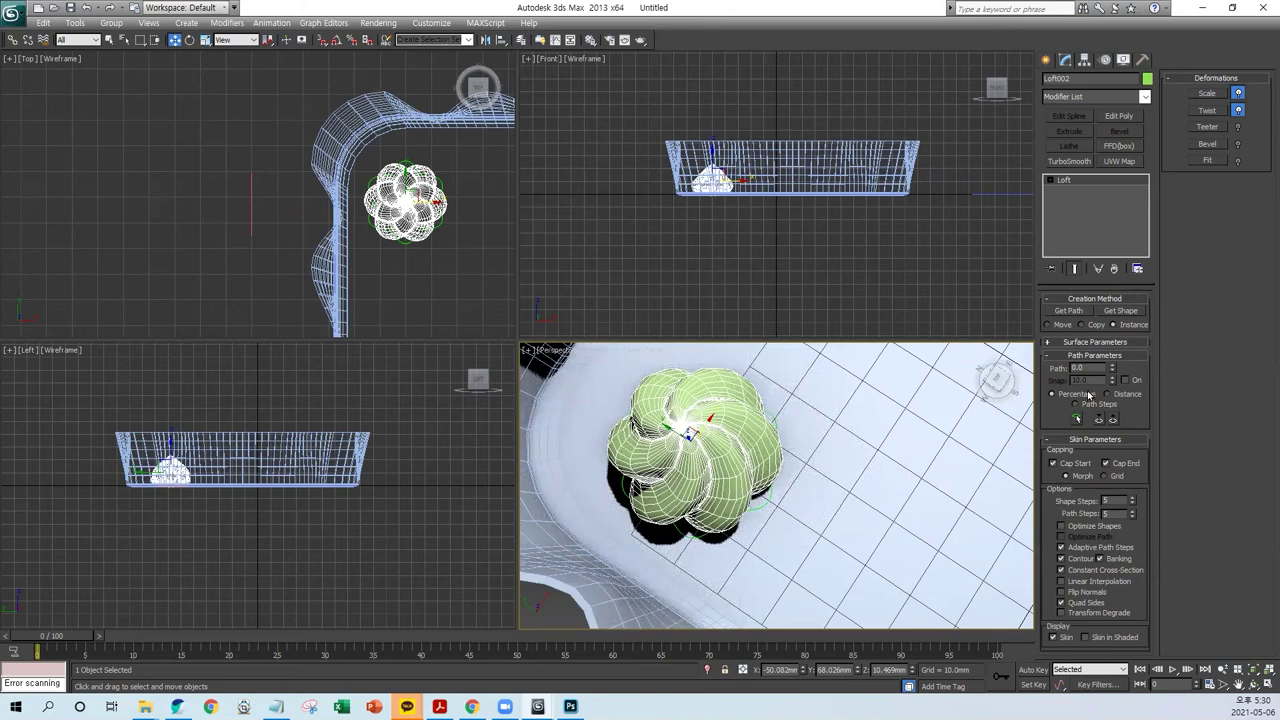
double_click(1102, 500)
type("0")
key("Return")
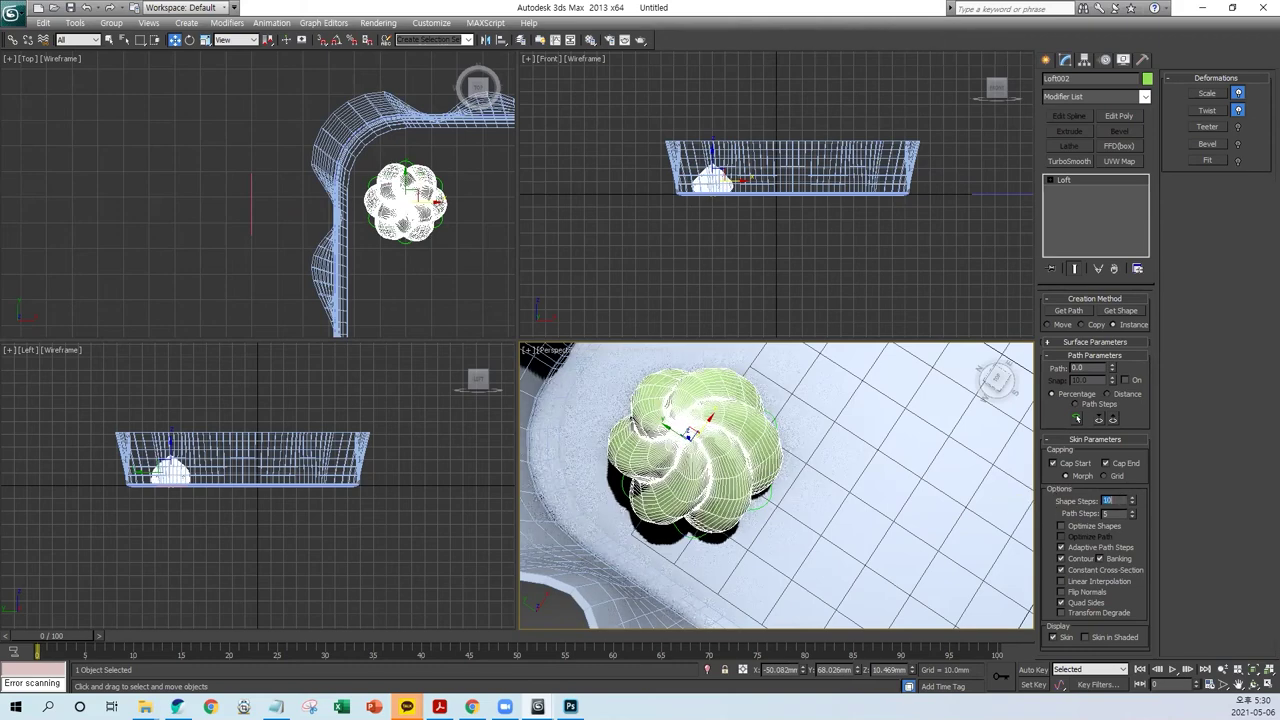
double_click(1107, 513)
type("20")
key("Return")
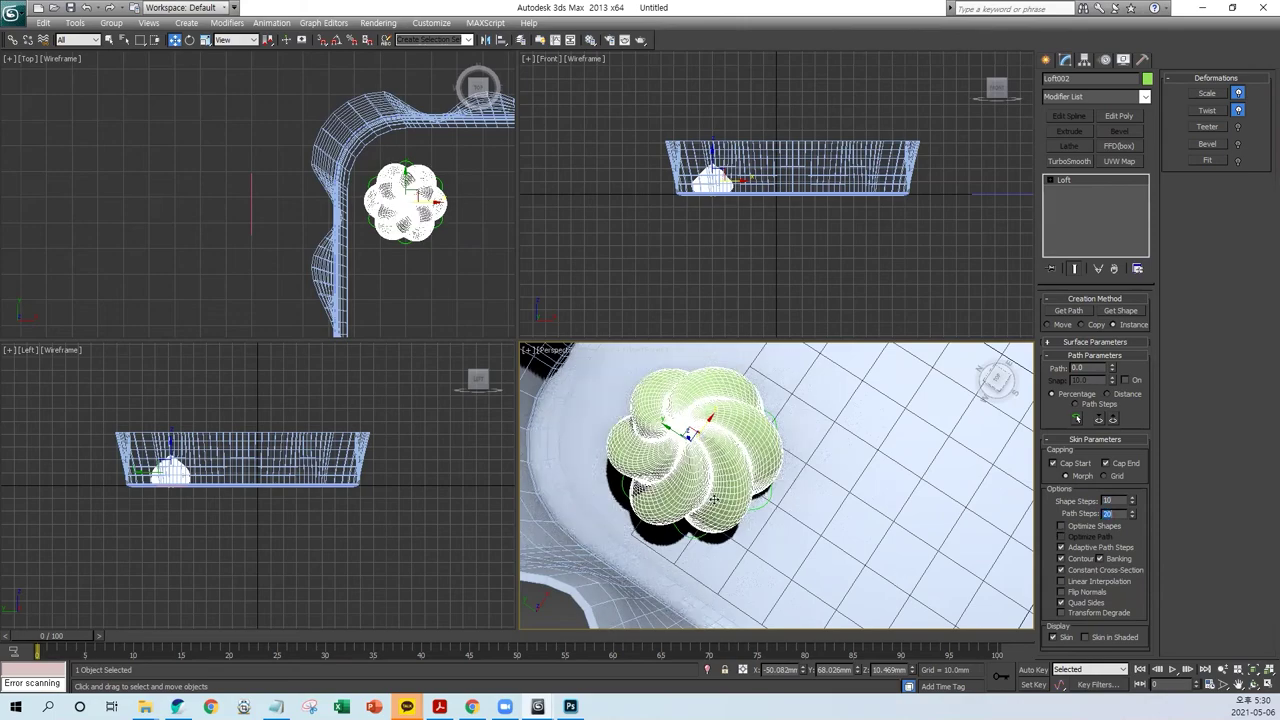
mouse_move(707, 492)
middle_mouse_down("alt")
mouse_move(473, 431)
mouse_move(692, 491)
mouse_move(558, 488)
middle_mouse_up("alt")
middle_click_drag(373, 246, 233, 198)
Step: Shift-drag the treat right as 2 instanced copies, completing a row of four treats
scroll(285, 280, "down", 2)
scroll(309, 280, "down", 2)
scroll(337, 226, "down", 2)
scroll(250, 200, "down", 1)
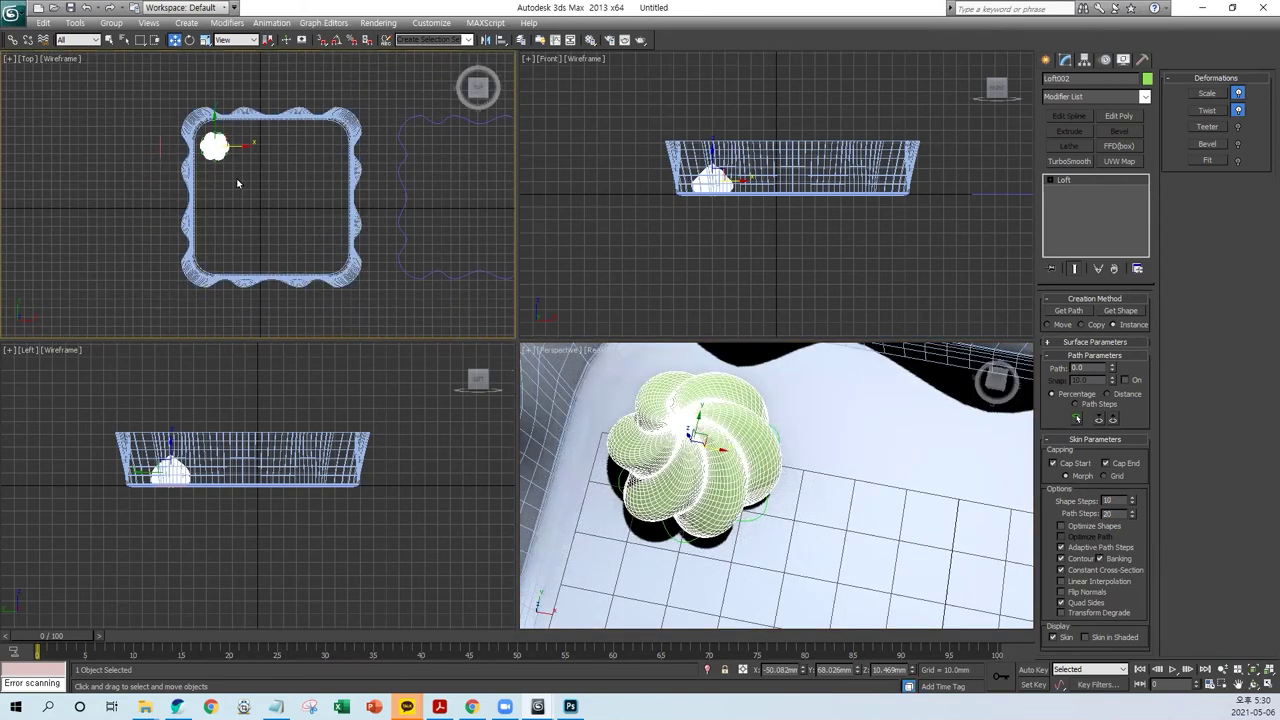
left_click_drag(240, 147, 277, 147, "shift")
left_click(592, 325)
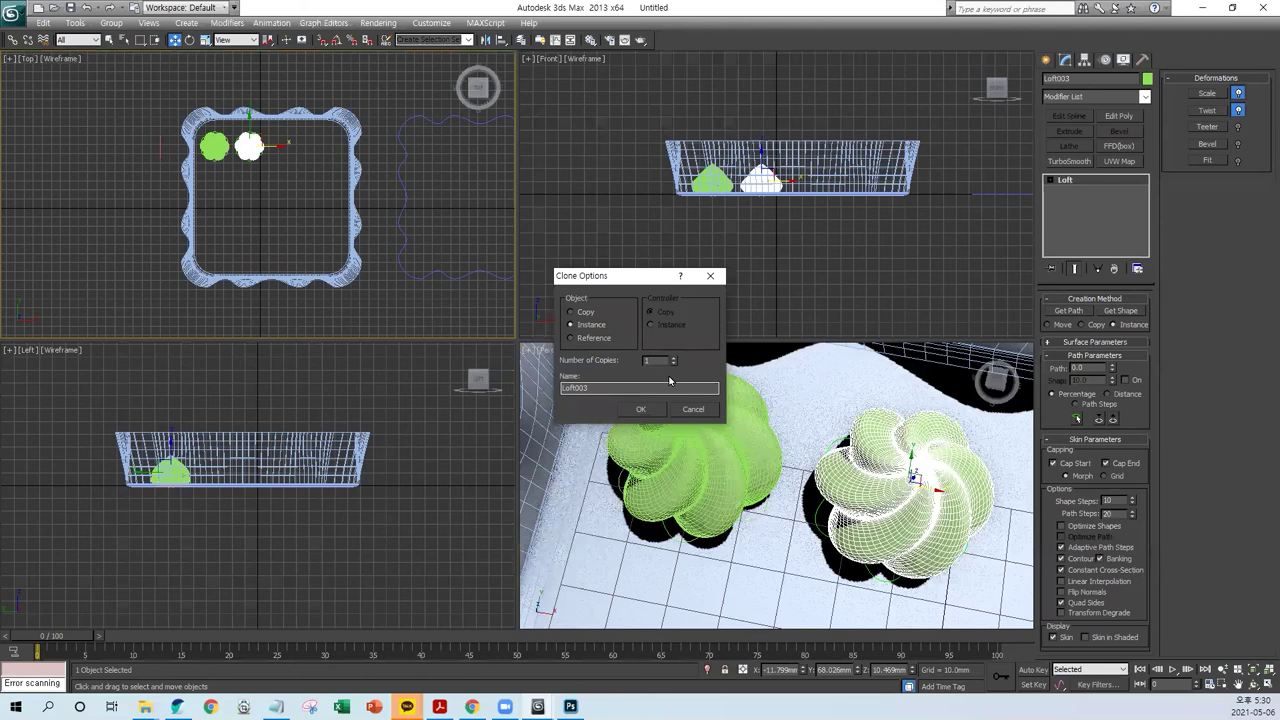
left_click(673, 358)
left_click(673, 361)
left_click(641, 409)
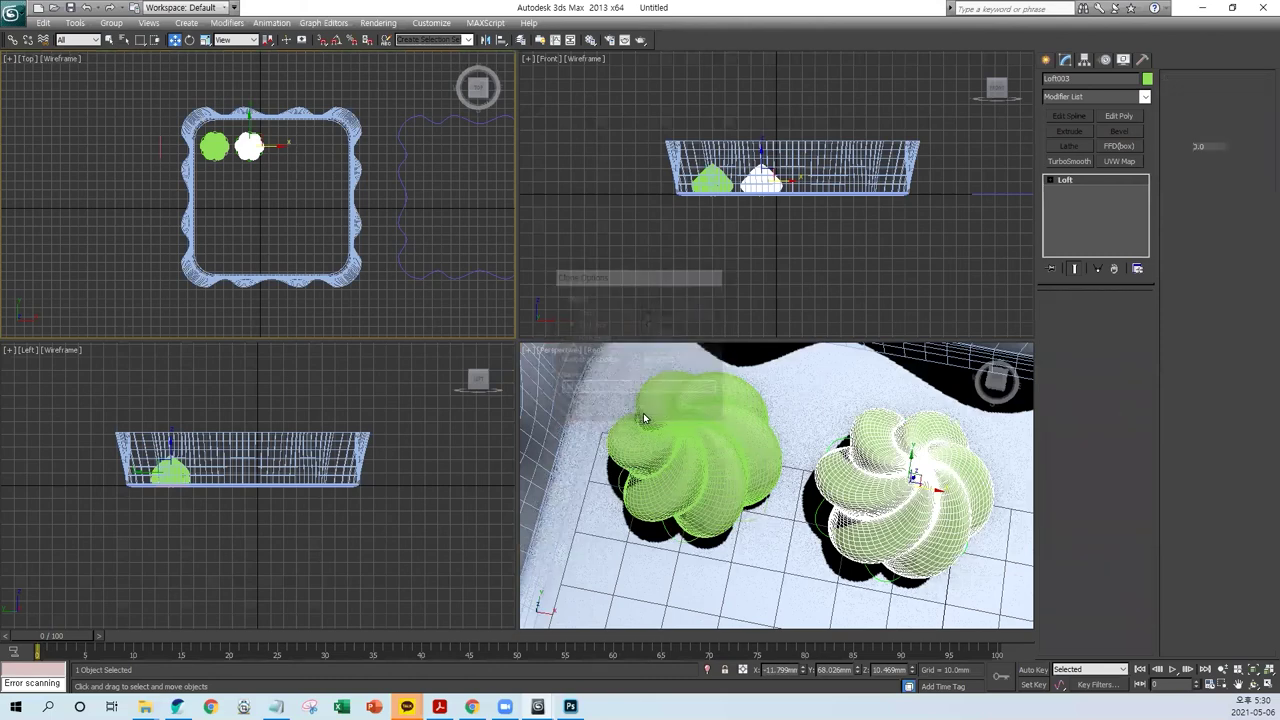
left_click(390, 241)
scroll(319, 173, "up", 2)
scroll(218, 129, "up", 2)
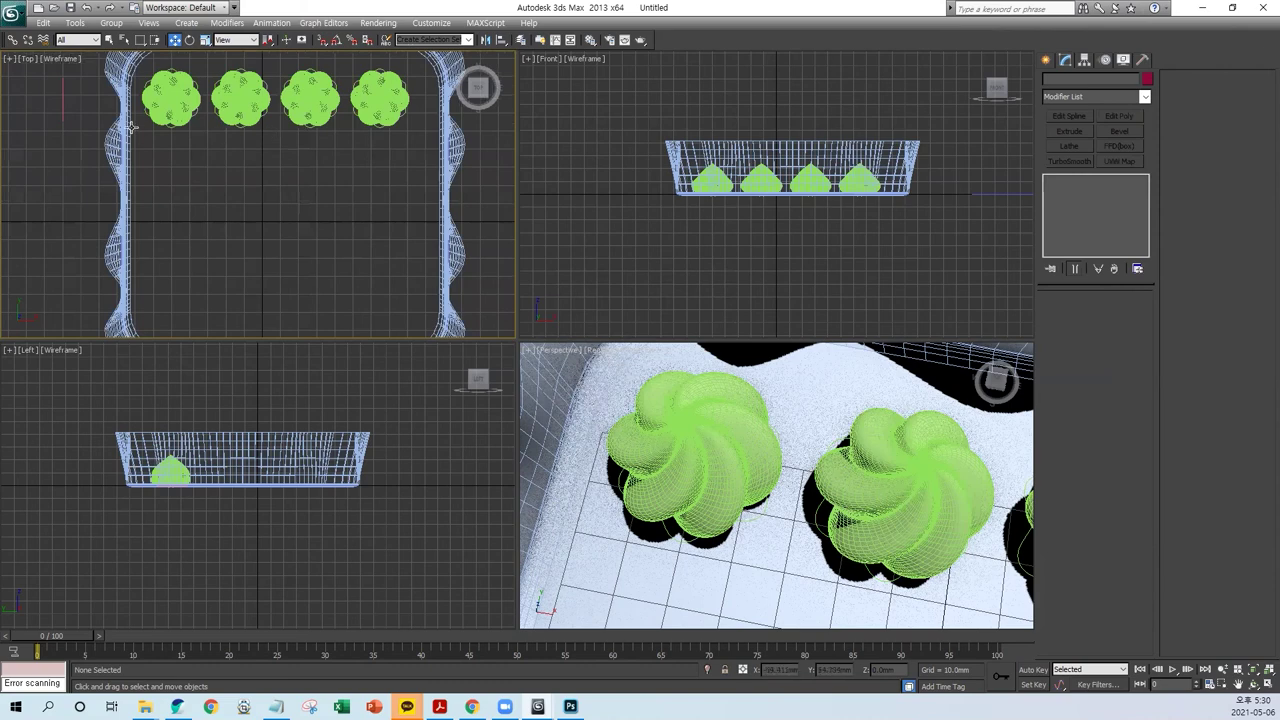
scroll(131, 127, "down", 2)
Step: Shift-drag the selected row downward as instanced copies, filling a 4×4 grid of treats
left_click_drag(70, 222, 420, 118)
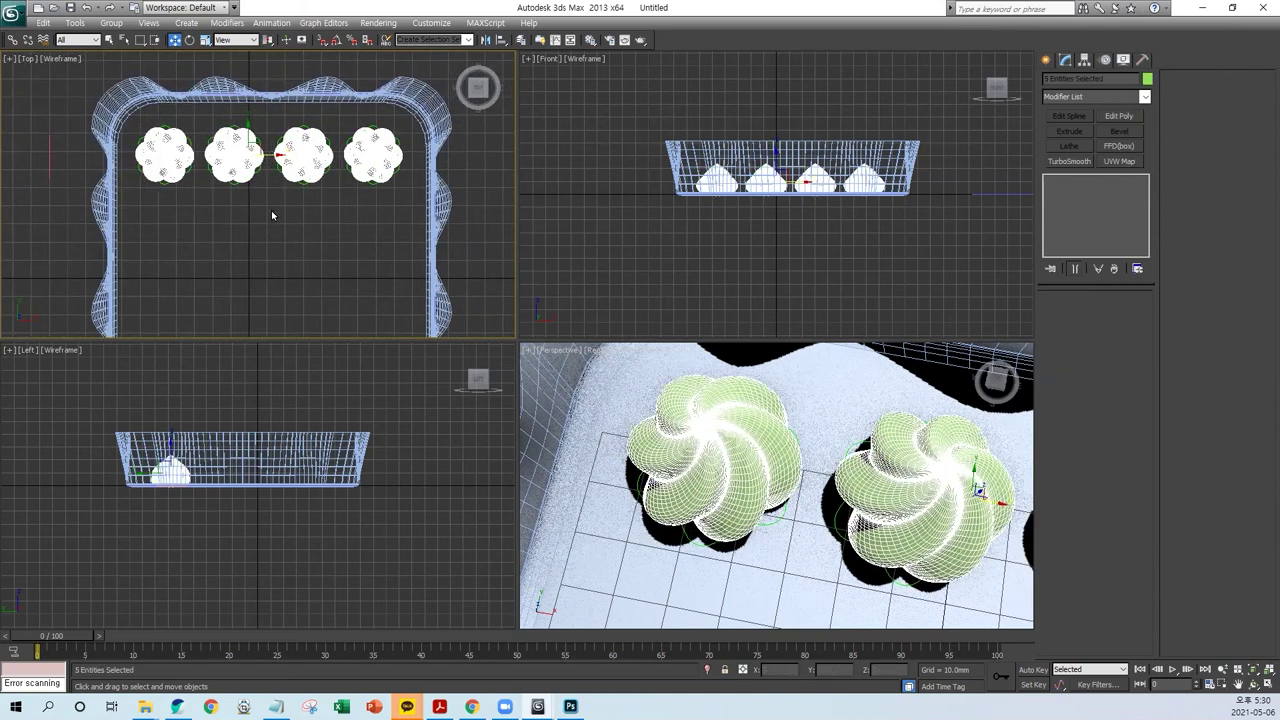
left_click_drag(243, 141, 231, 205)
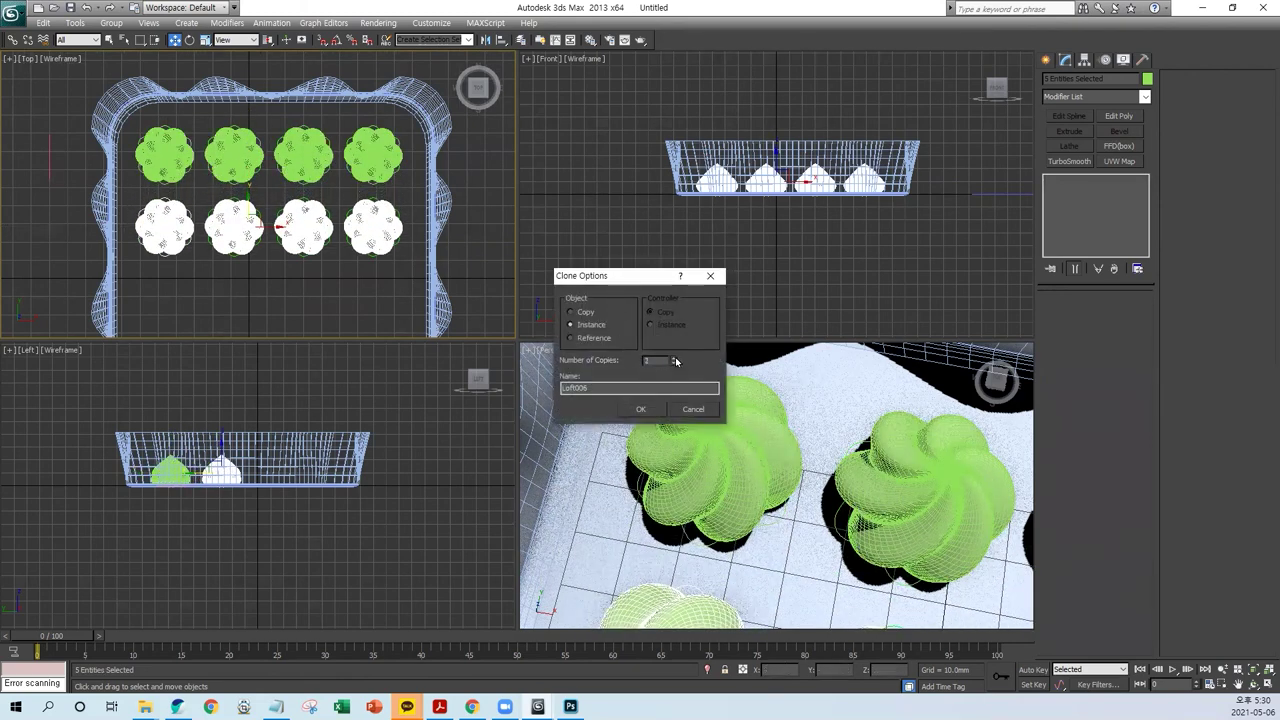
left_click(676, 358)
left_click(641, 409)
middle_click_drag(458, 315, 434, 266)
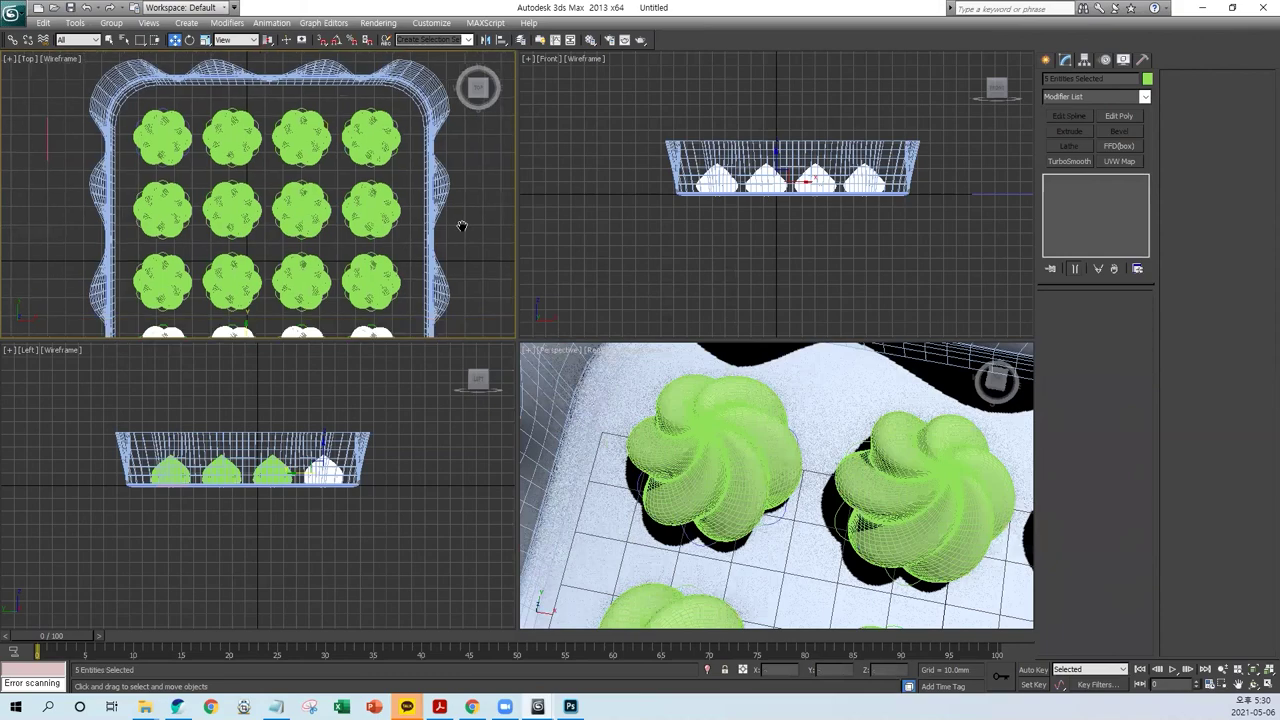
left_click(443, 308)
scroll(443, 308, "down", 3)
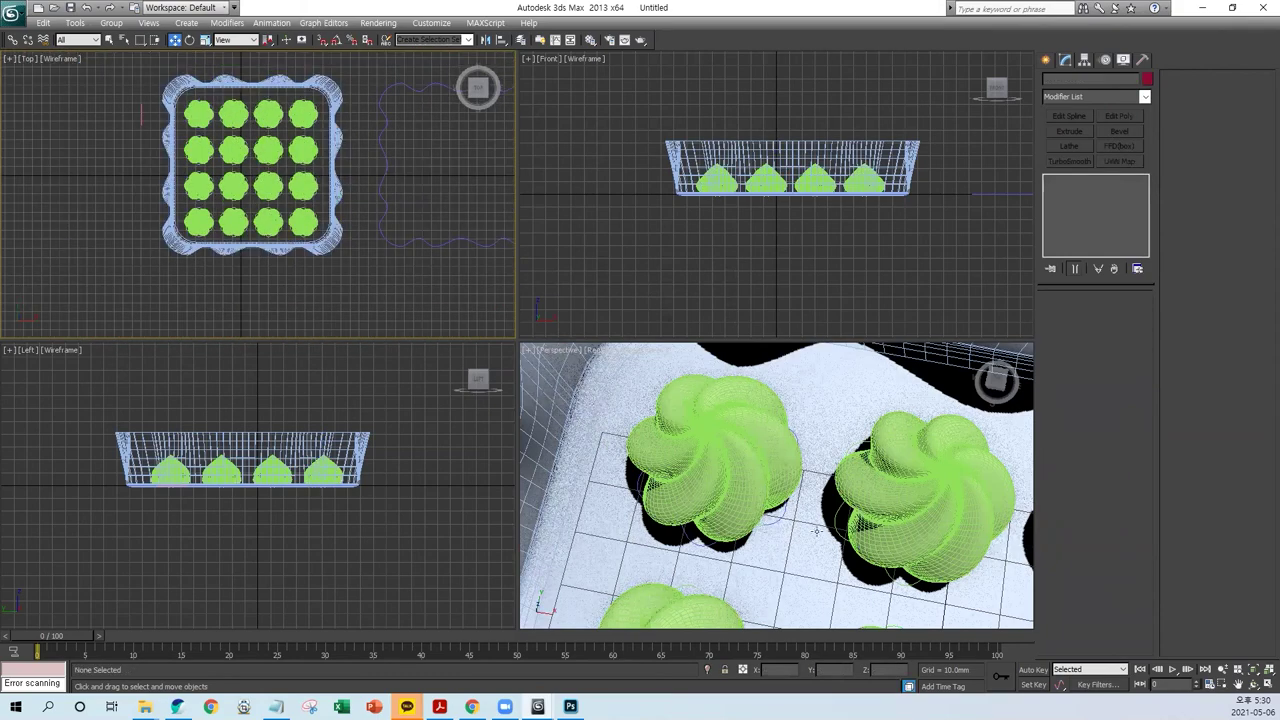
scroll(806, 517, "down", 5)
mouse_move(866, 555)
middle_mouse_down("alt")
mouse_move(784, 498)
mouse_move(867, 499)
middle_mouse_up("alt")
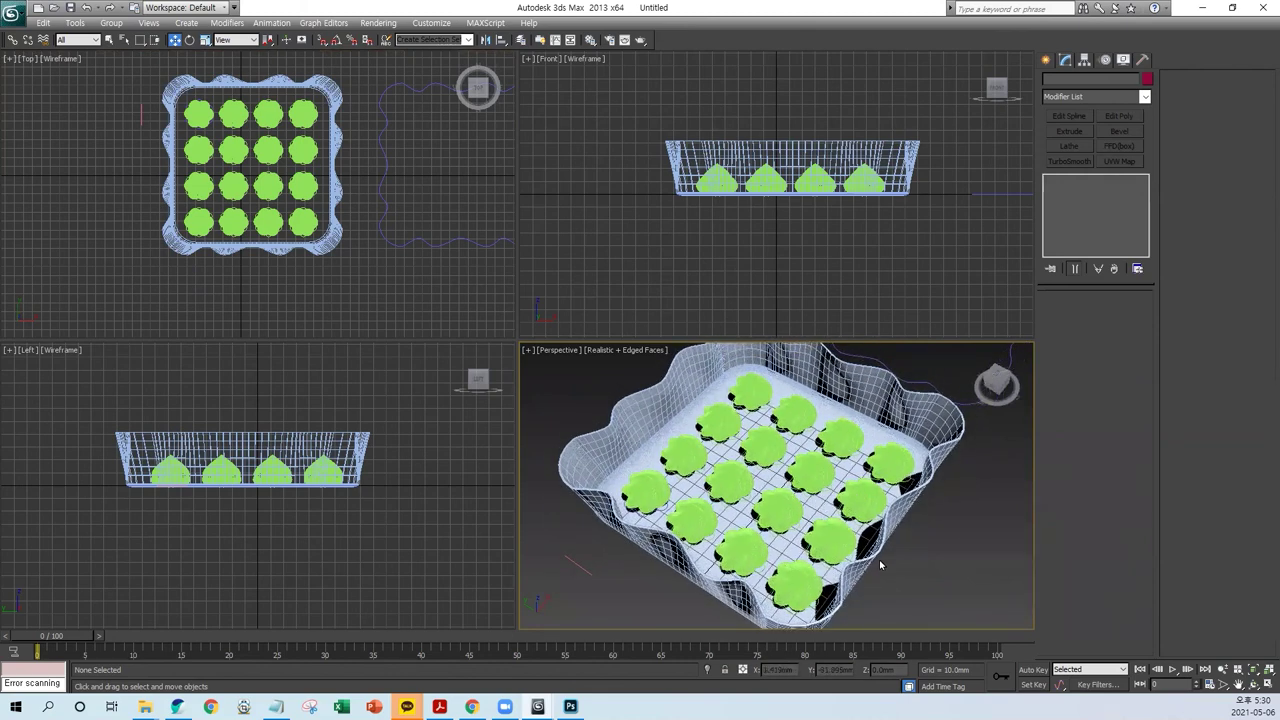